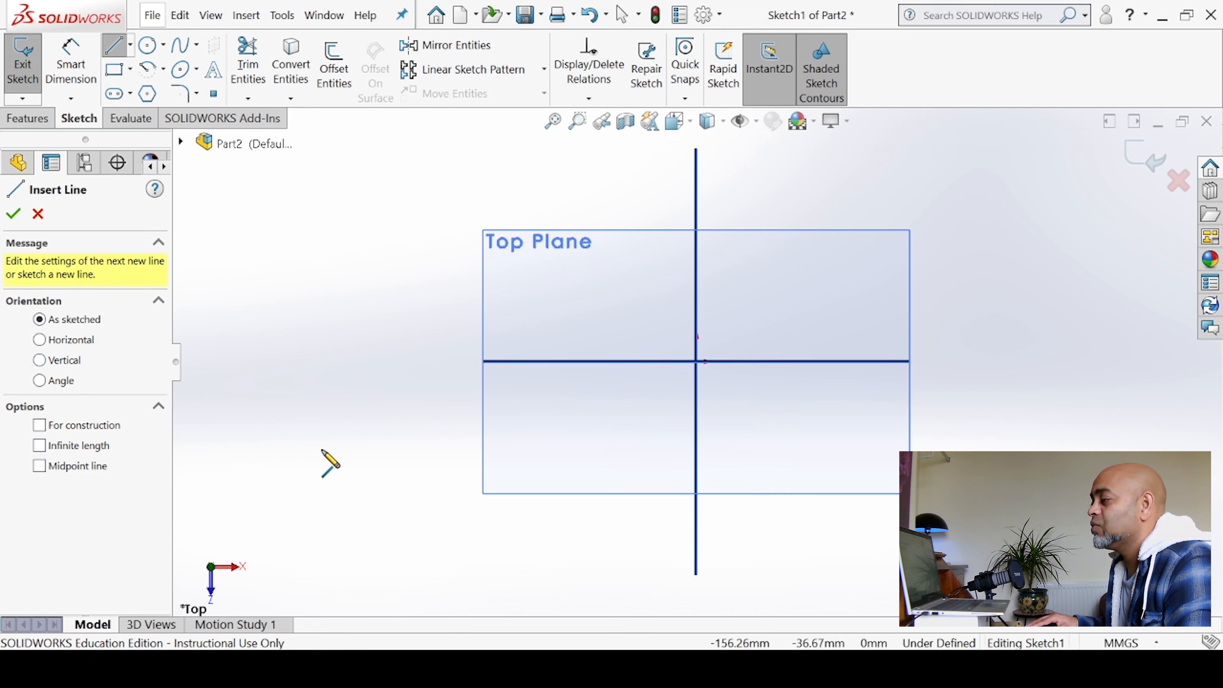
Step: Sketch a single slanted line, rising to the right, in the empty area left of the Top Plane
{"action": "left_click", "coordinate": [325, 434]}
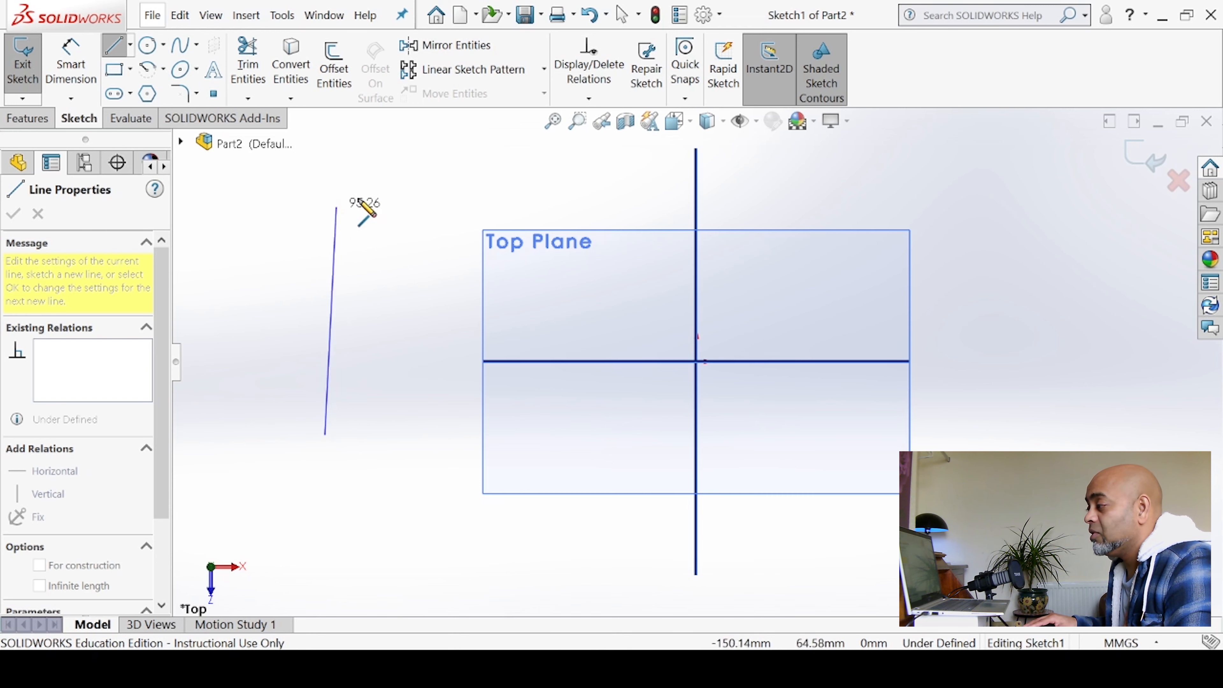
{"action": "left_click", "coordinate": [432, 196]}
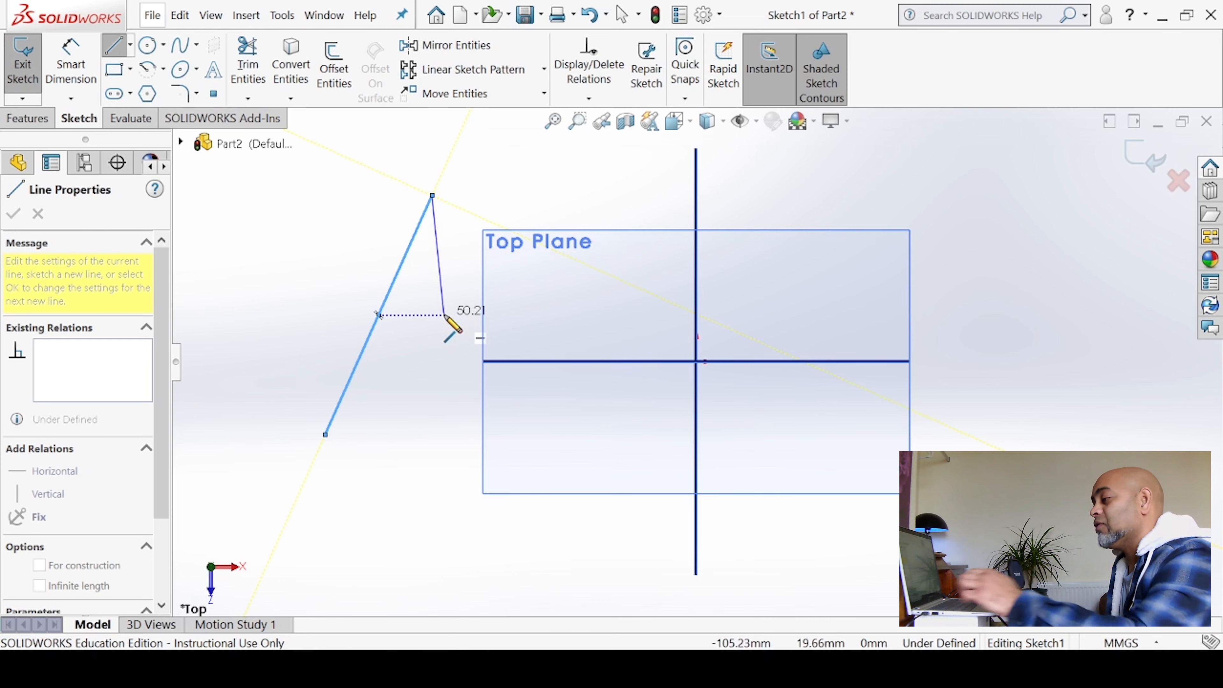
{"action": "key", "text": "Escape"}
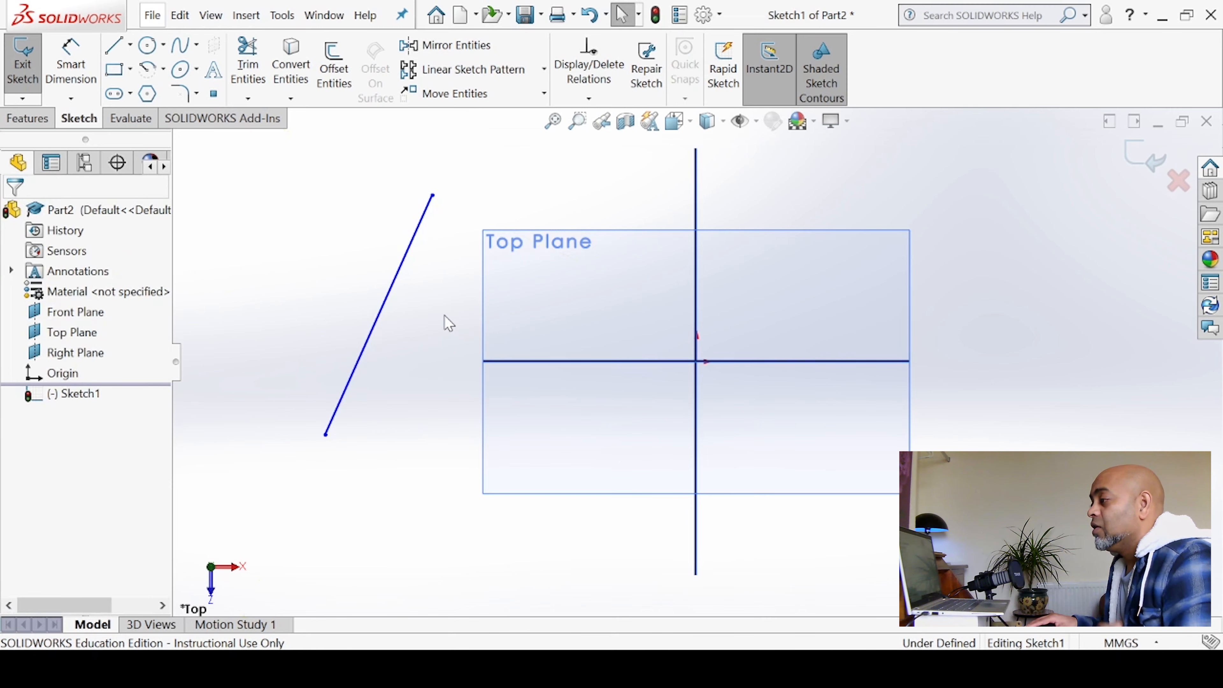
Step: Close a triangle on the slanted line with a horizontal base about 98 mm long and a line back to its upper endpoint
{"action": "left_click", "coordinate": [113, 48]}
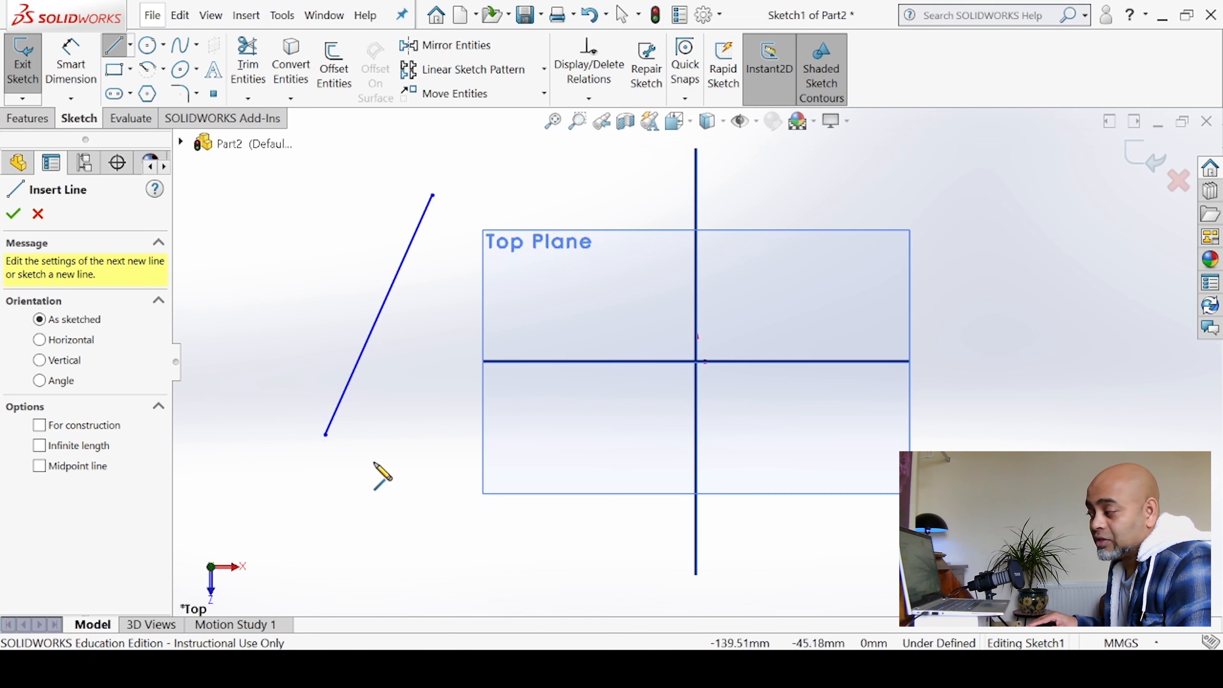
{"action": "scroll", "coordinate": [308, 471], "scroll_direction": "up", "scroll_amount": 4}
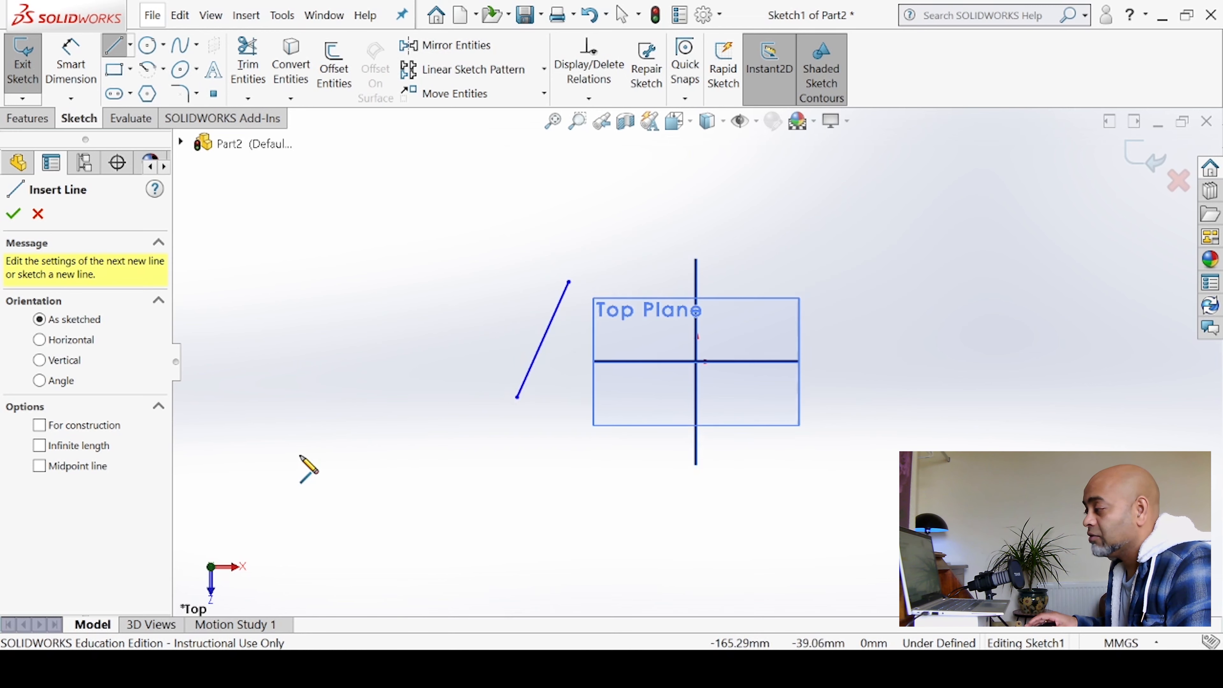
{"action": "scroll", "coordinate": [554, 405], "scroll_direction": "down", "scroll_amount": 3}
{"action": "scroll", "coordinate": [593, 361], "scroll_direction": "down", "scroll_amount": 2}
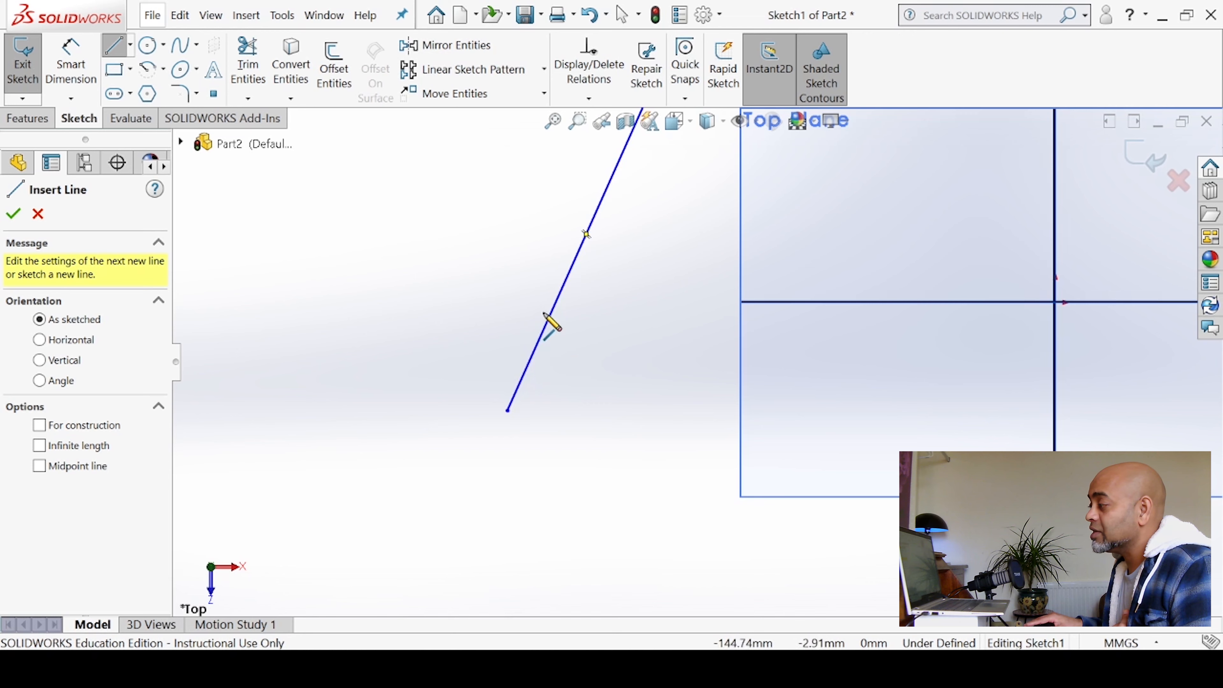
{"action": "key", "text": "z"}
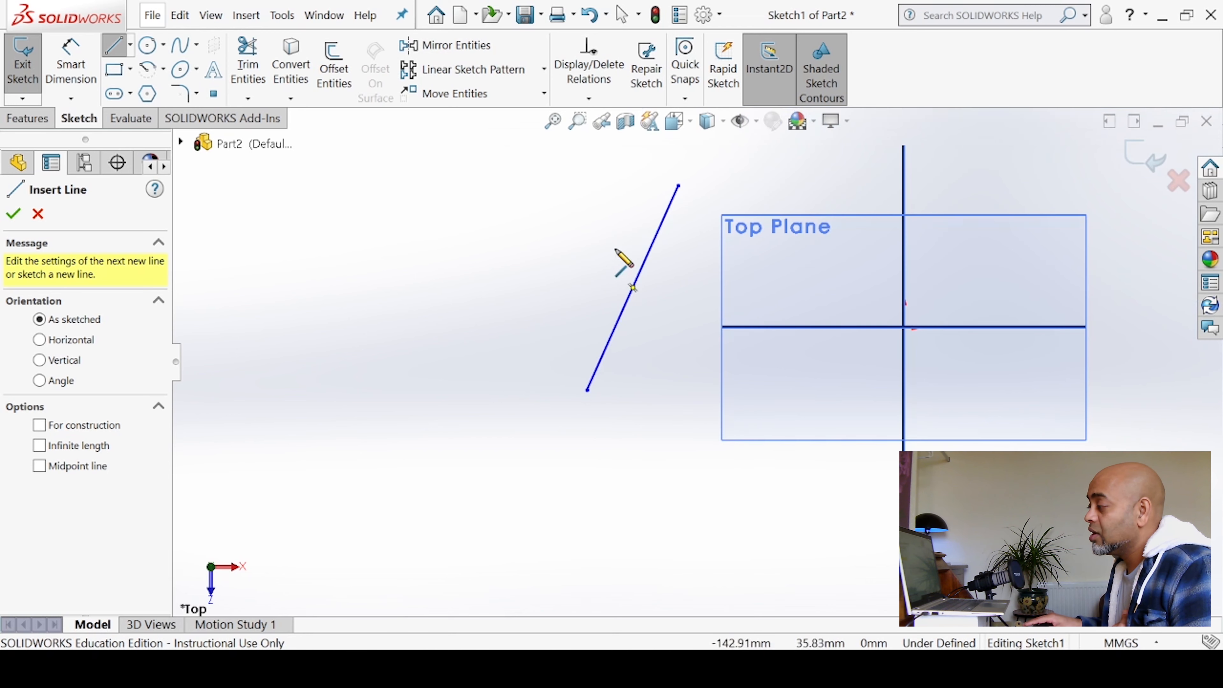
{"action": "scroll", "coordinate": [674, 277], "scroll_direction": "down", "scroll_amount": 2}
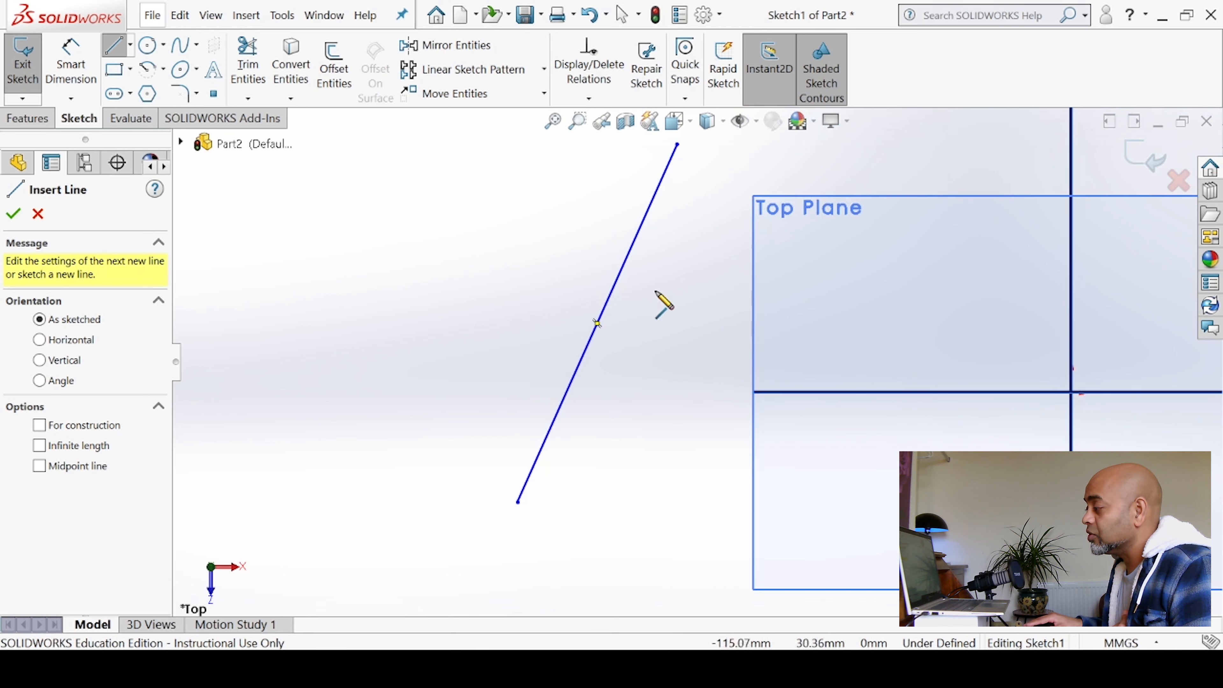
{"action": "left_click", "coordinate": [596, 322]}
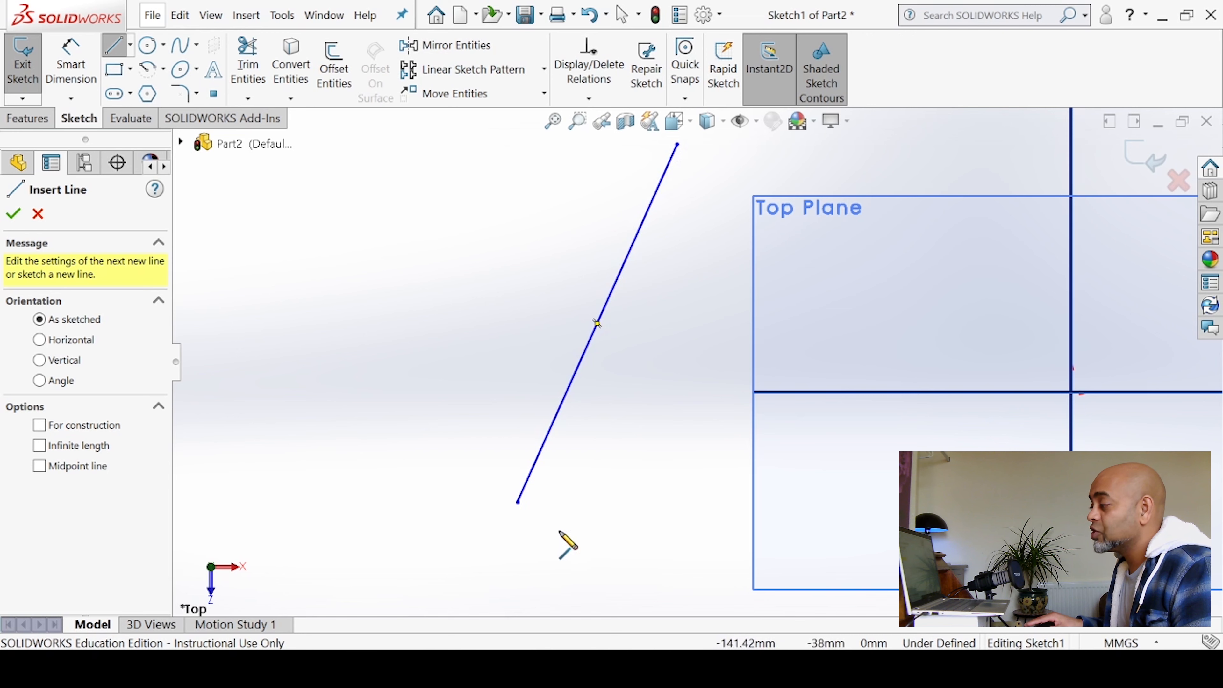
{"action": "left_click", "coordinate": [517, 503]}
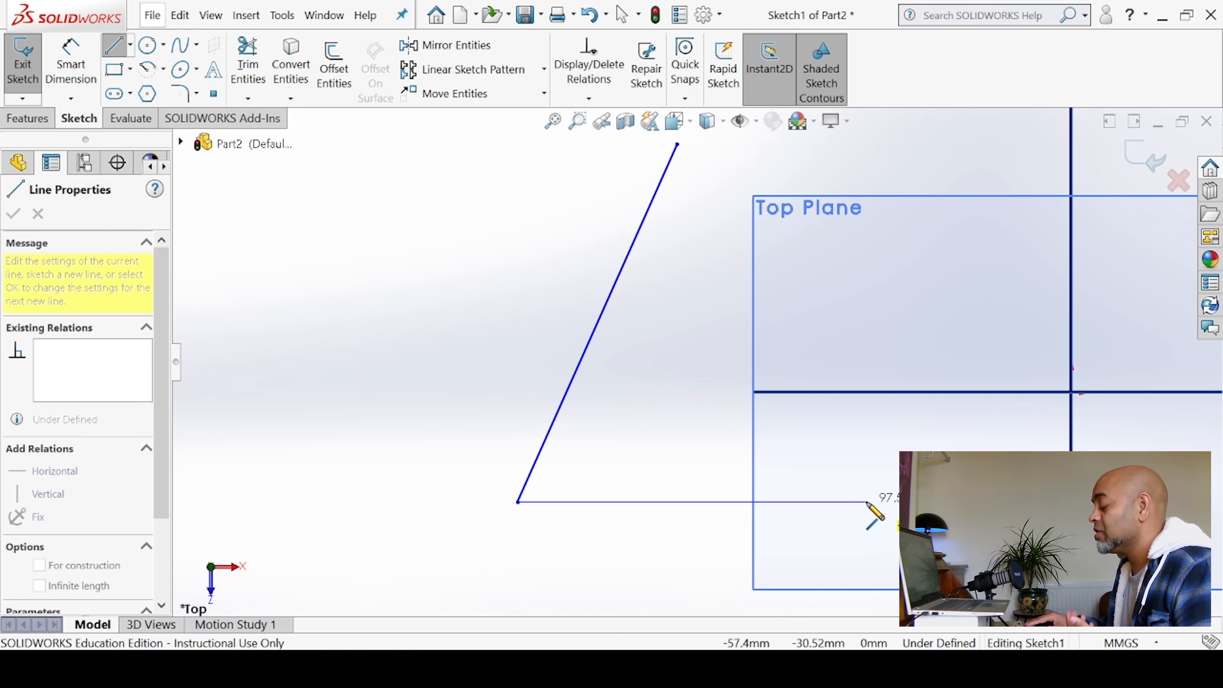
{"action": "left_click", "coordinate": [866, 502]}
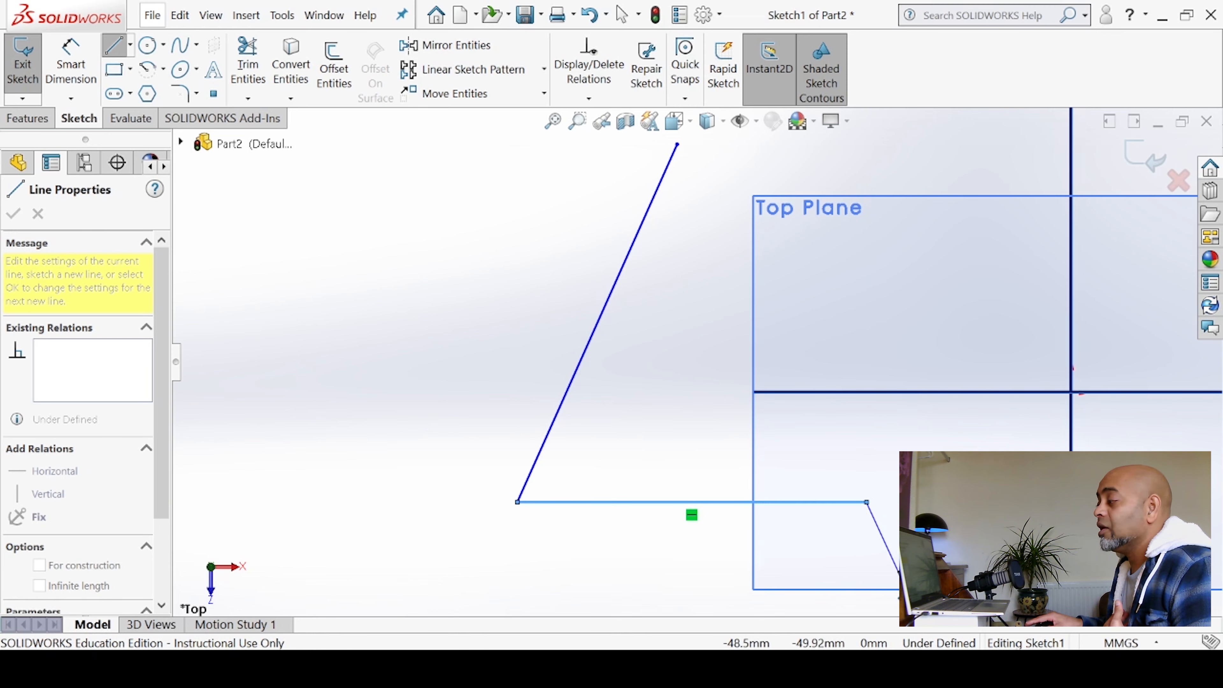
{"action": "left_click", "coordinate": [677, 145]}
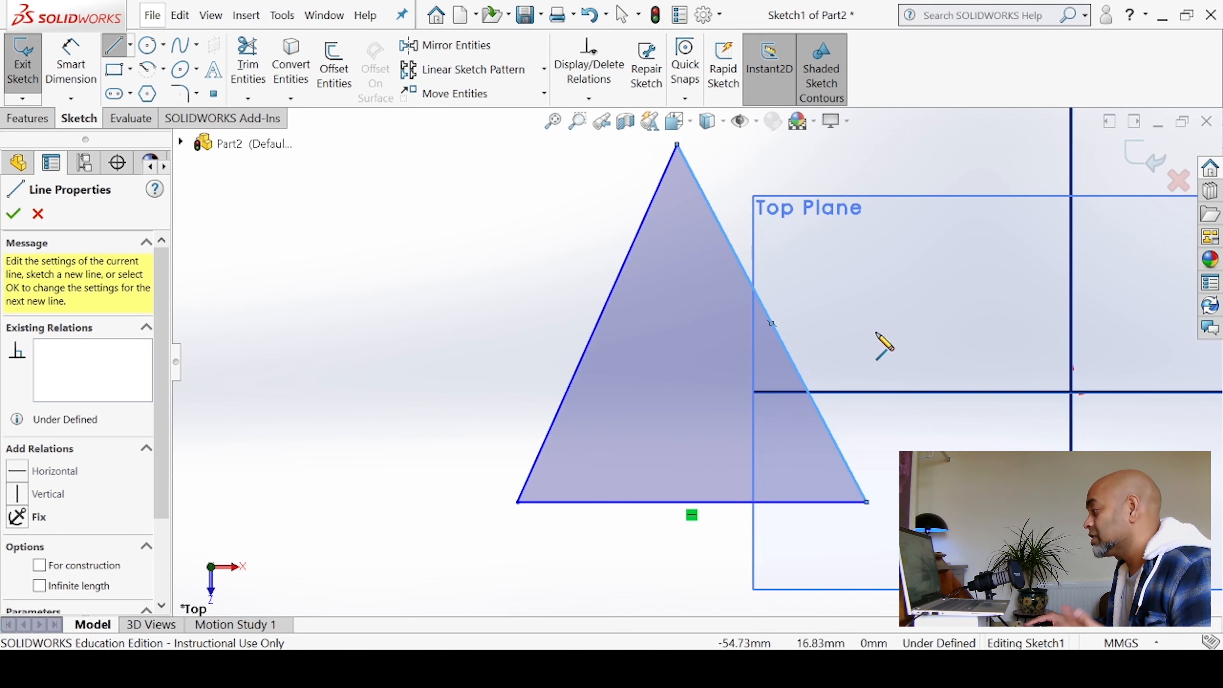
{"action": "scroll", "coordinate": [855, 337], "scroll_direction": "down", "scroll_amount": 1}
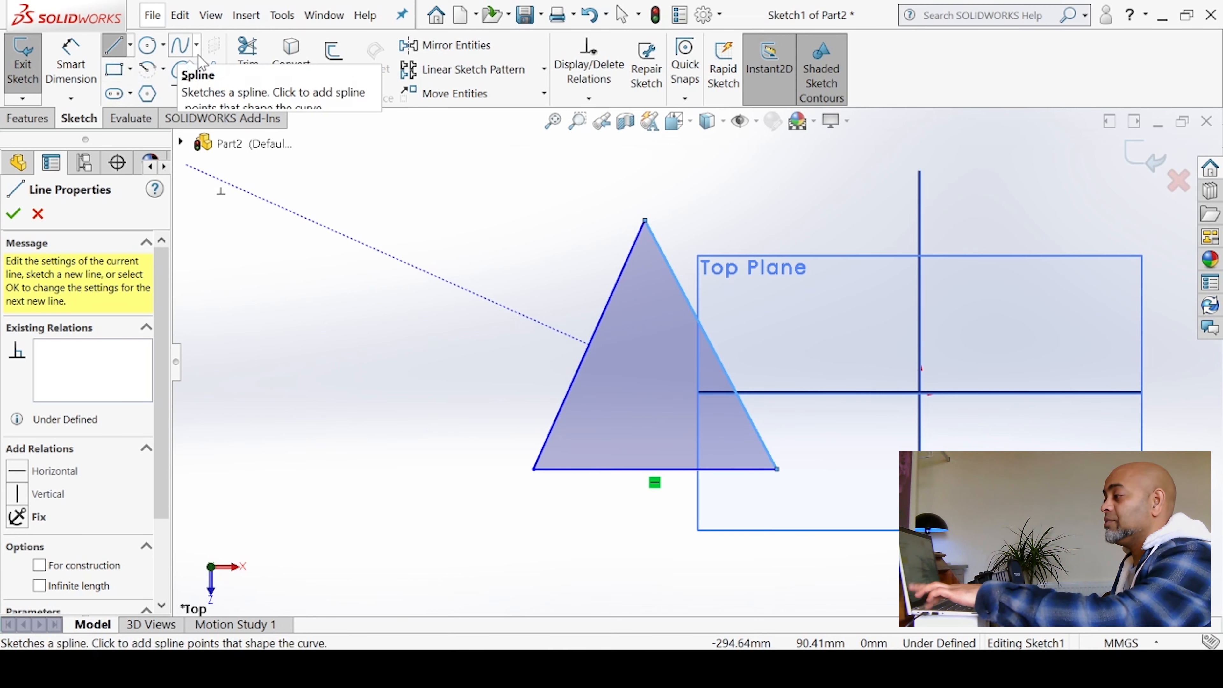
Step: Leave the Line tool and delete all three lines of the triangle
{"action": "key", "text": "Escape"}
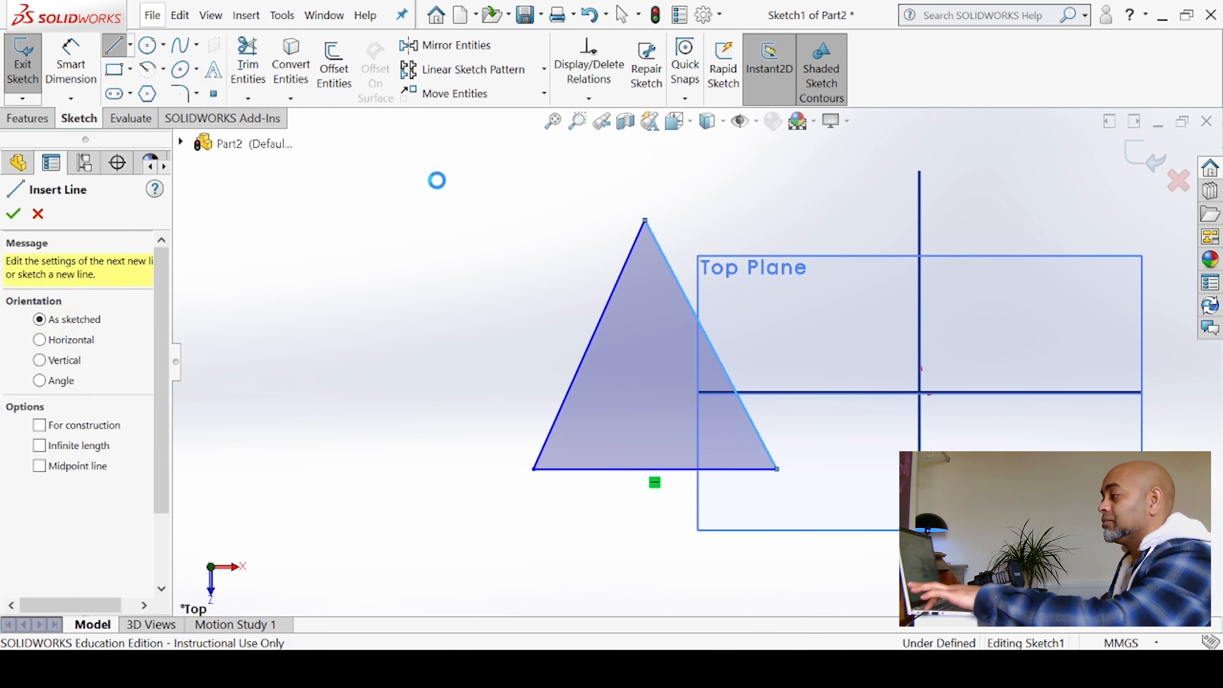
{"action": "key", "text": "Escape"}
{"action": "mouse_move", "coordinate": [433, 167]}
{"action": "left_mouse_down"}
{"action": "mouse_move", "coordinate": [917, 616]}
{"action": "mouse_move", "coordinate": [835, 561]}
{"action": "left_mouse_up"}
{"action": "key", "text": "Delete"}
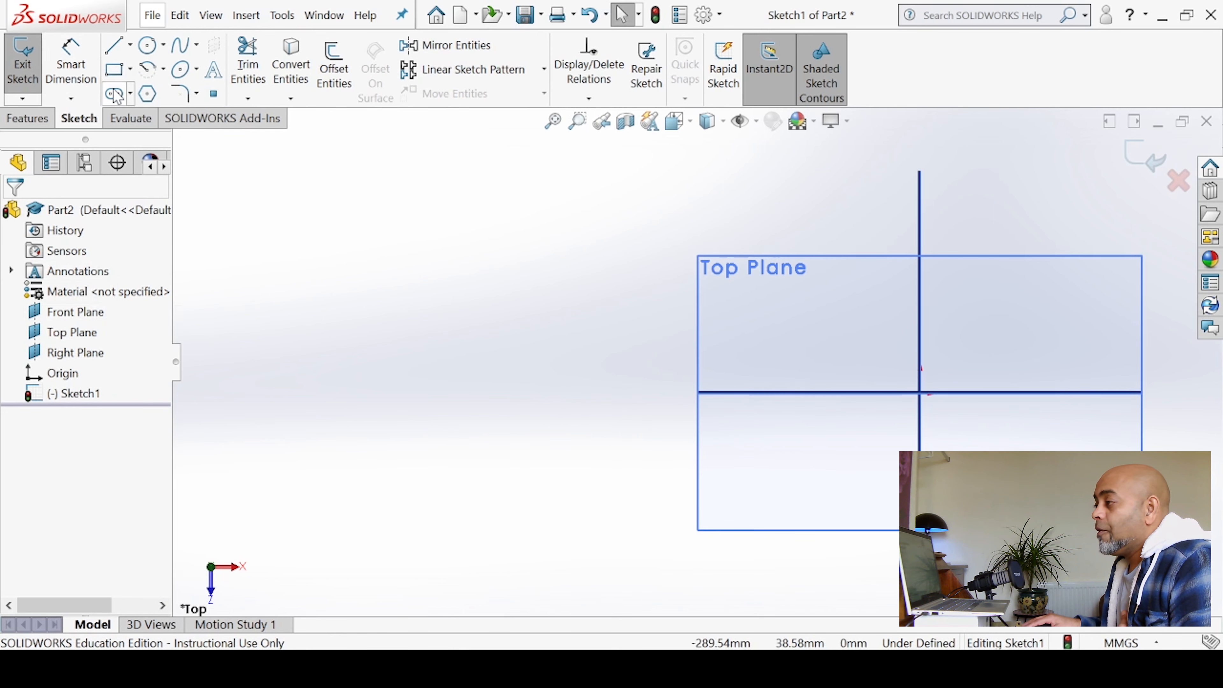
Step: Sketch a corner rectangle about 110 by 77 mm in the empty area left of the Top Plane
{"action": "left_click", "coordinate": [116, 72]}
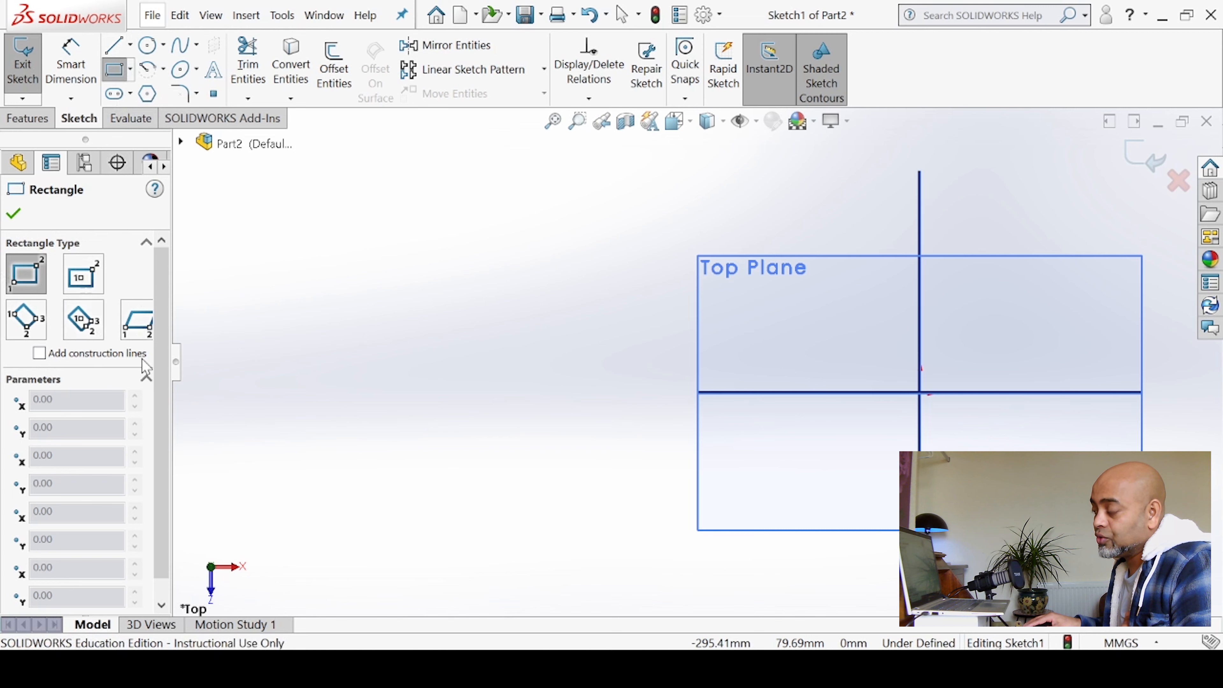
{"action": "left_click_drag", "start_coordinate": [171, 210], "coordinate": [192, 209]}
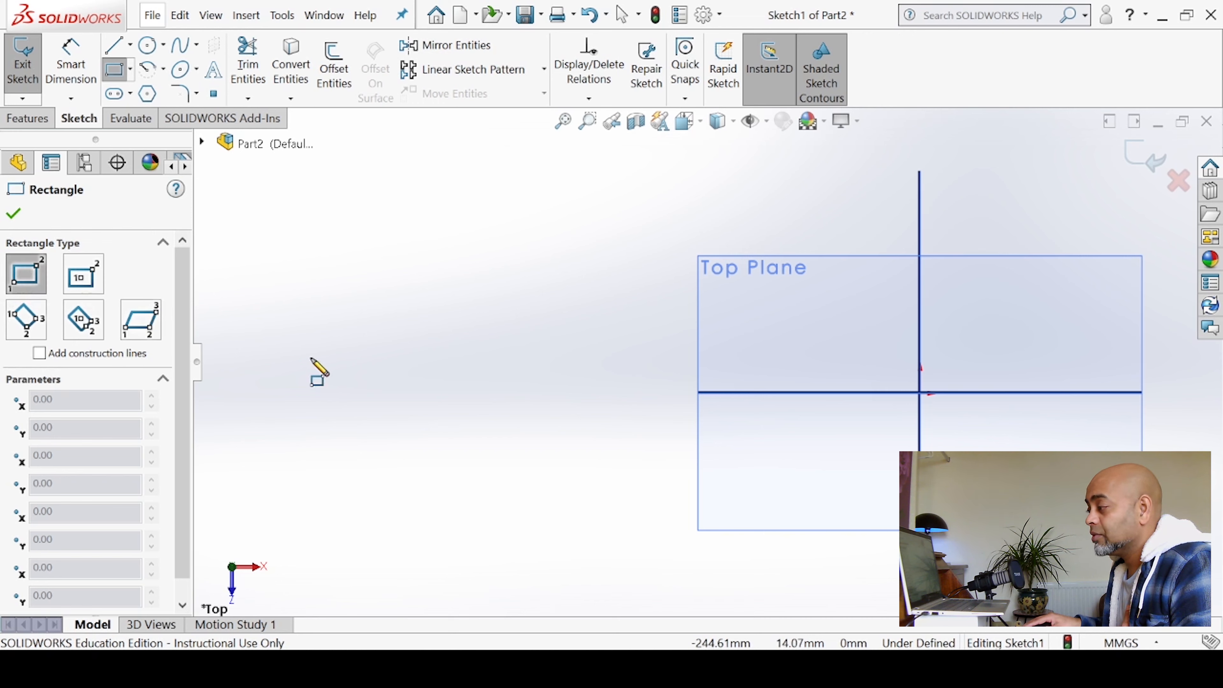
{"action": "left_click", "coordinate": [300, 413]}
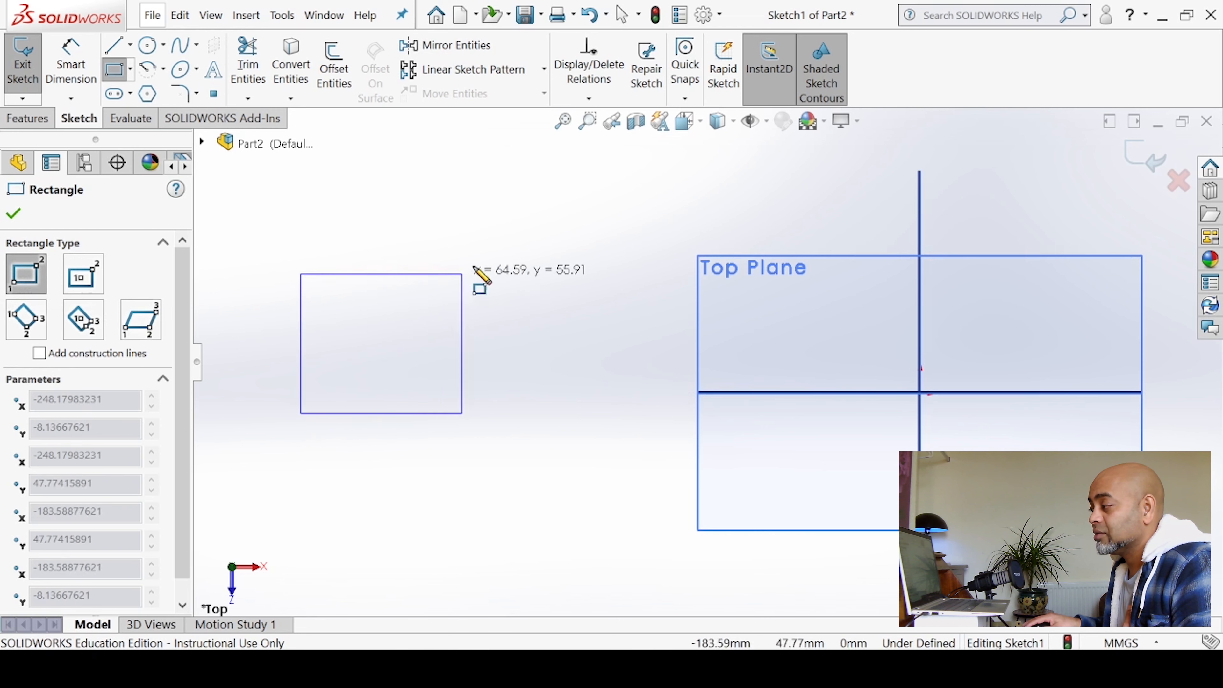
{"action": "left_click", "coordinate": [576, 220]}
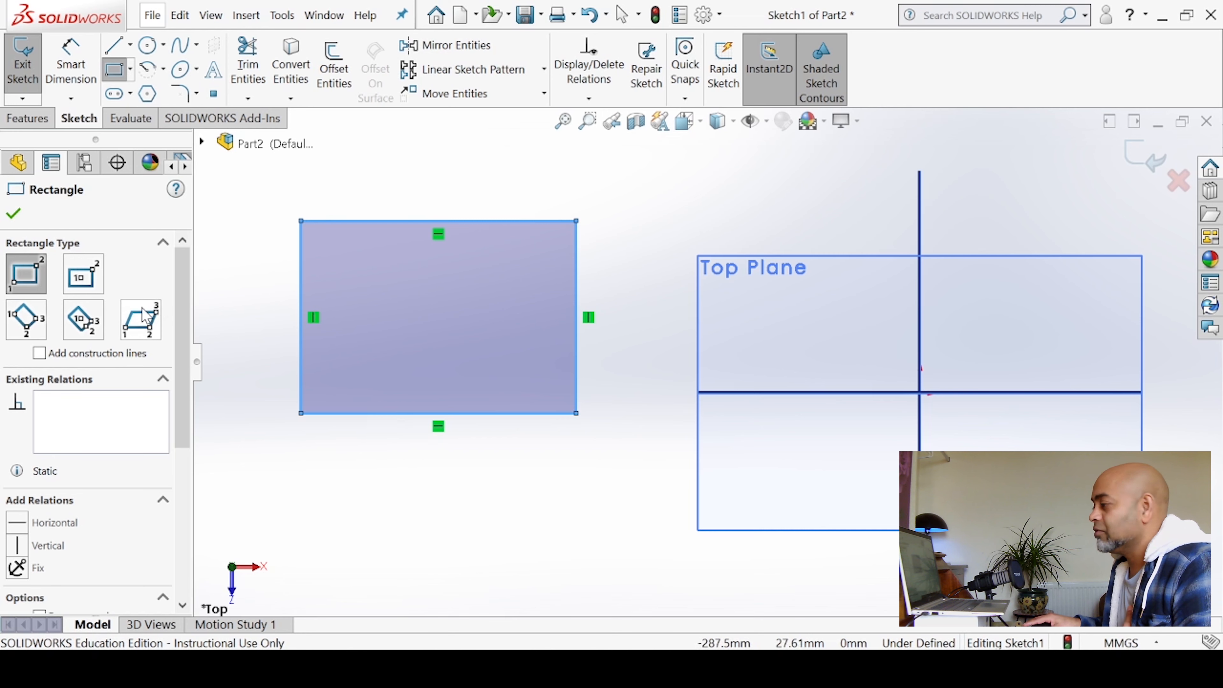
Step: Sketch a center rectangle with diagonals from its corners over the Top Plane and undo it
{"action": "left_click", "coordinate": [83, 282]}
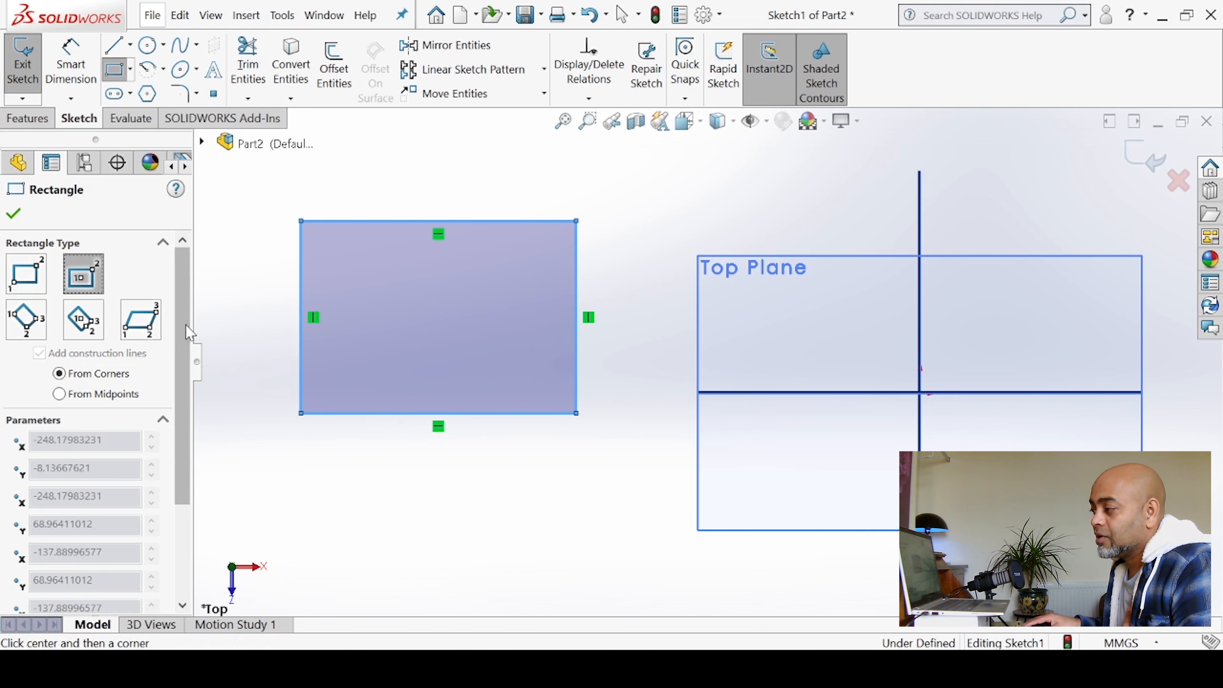
{"action": "left_click", "coordinate": [835, 320]}
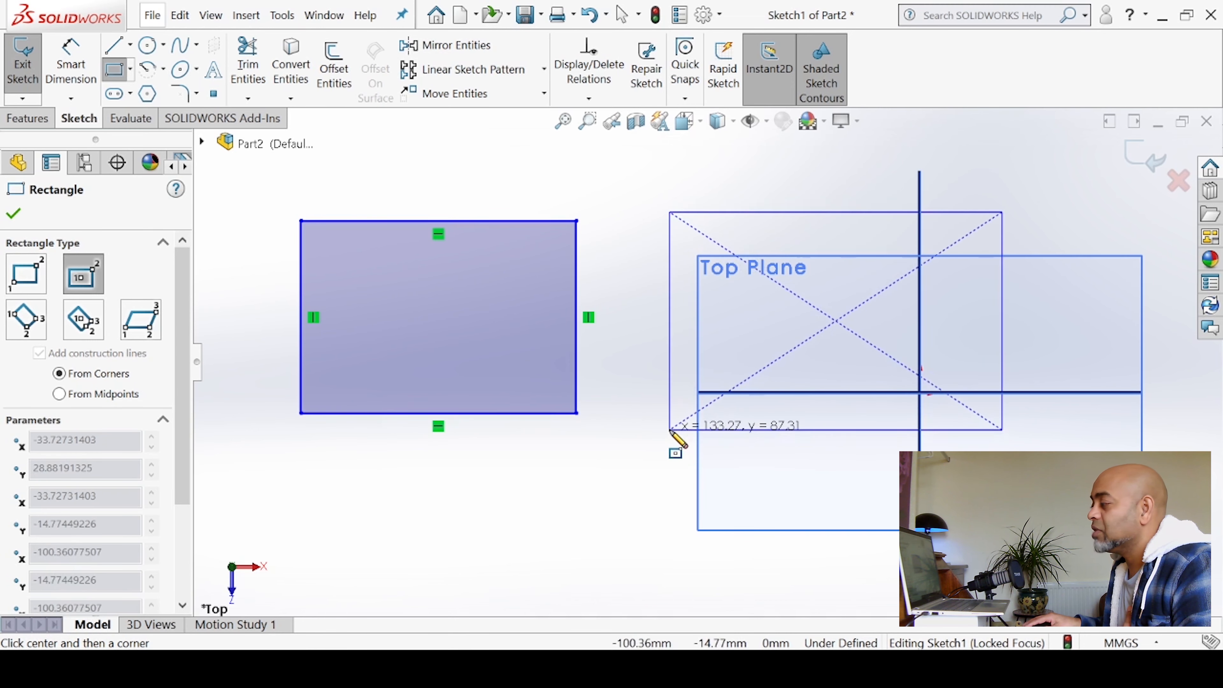
{"action": "left_click", "coordinate": [660, 435]}
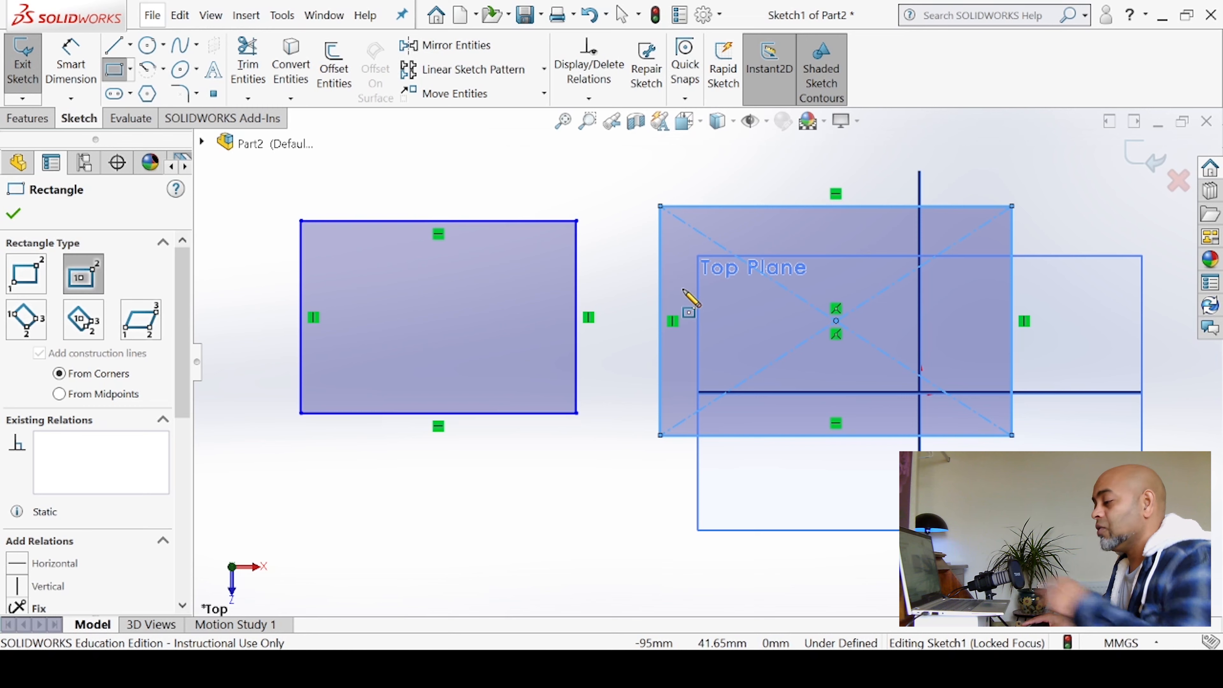
{"action": "key", "text": "ctrl+z"}
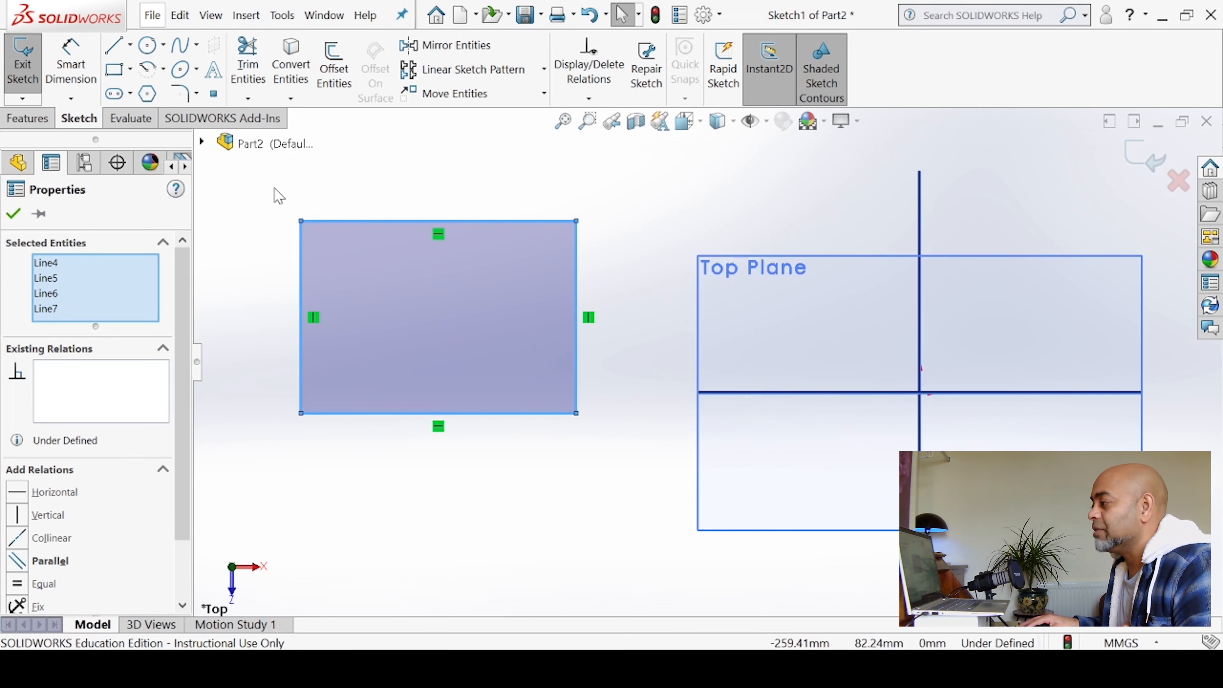
{"action": "key", "text": "Escape"}
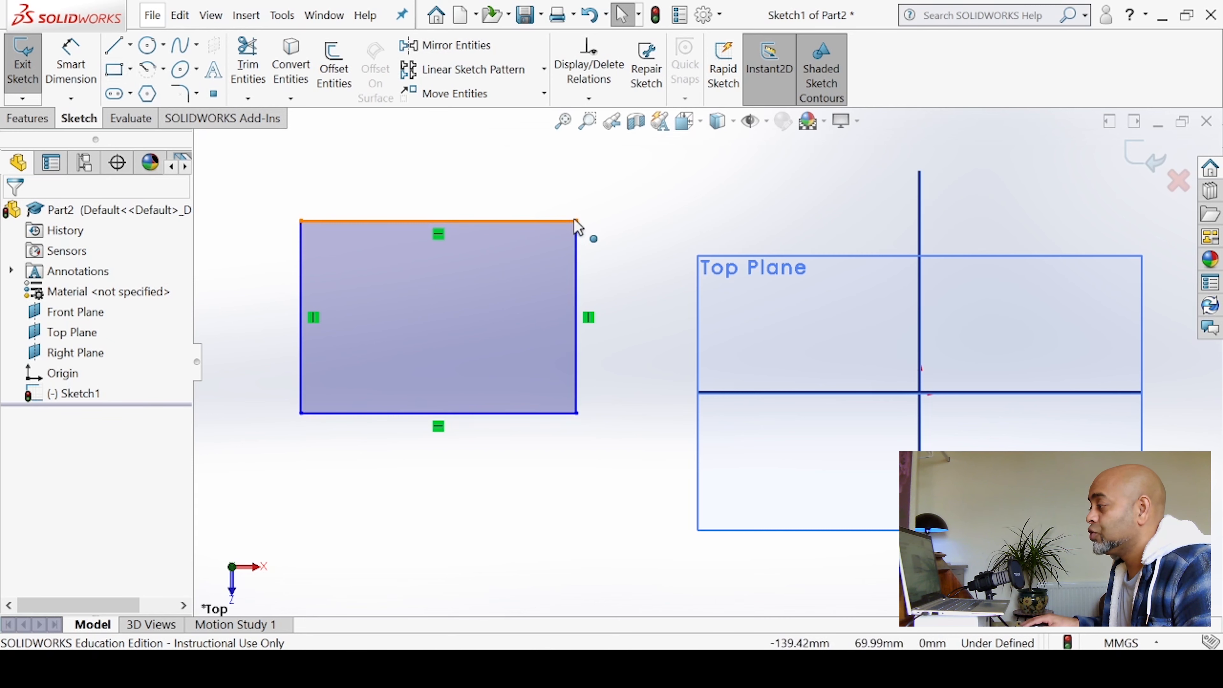
Step: Reshape the rectangle by moving its upper-right corner outward and down, making it wider and flatter
{"action": "left_click_drag", "start_coordinate": [577, 220], "coordinate": [654, 256]}
{"action": "key", "text": "Escape"}
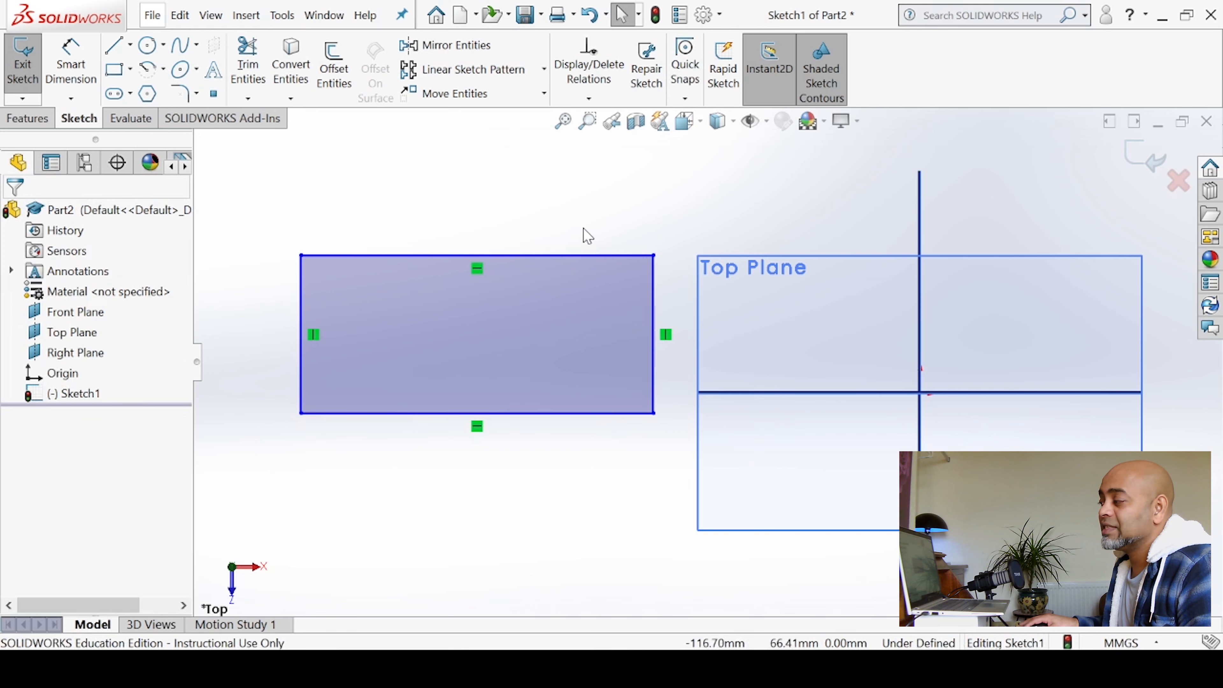
{"action": "left_click_drag", "start_coordinate": [654, 255], "coordinate": [622, 264]}
{"action": "left_click", "coordinate": [551, 478]}
{"action": "left_click", "coordinate": [554, 216]}
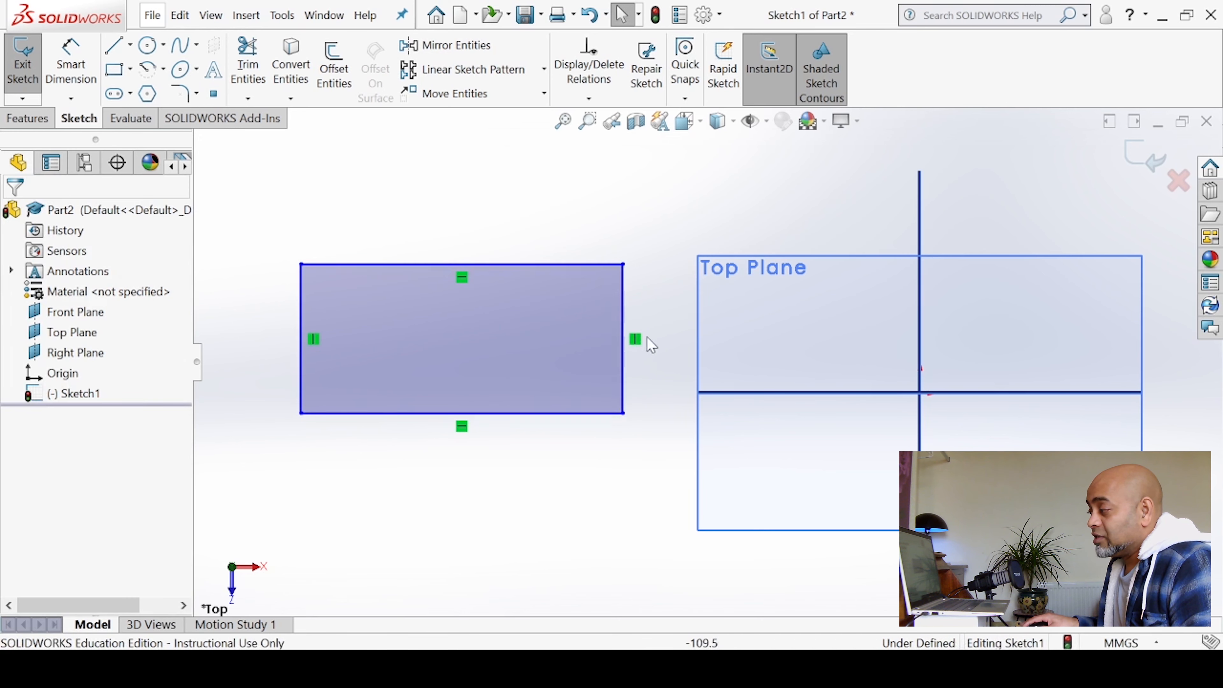
Step: Sketch a separate horizontal line about 102 mm long above the rectangle
{"action": "left_click", "coordinate": [115, 46]}
{"action": "left_click", "coordinate": [404, 200]}
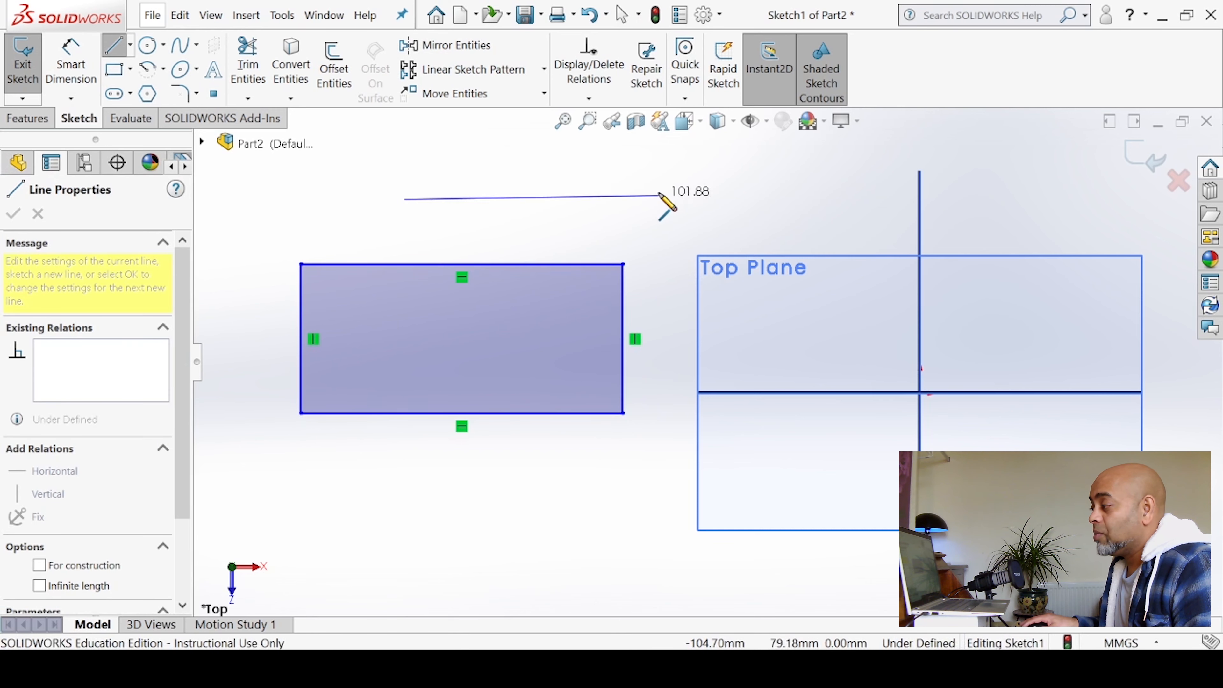
{"action": "right_click", "coordinate": [648, 225]}
{"action": "left_click", "coordinate": [693, 241]}
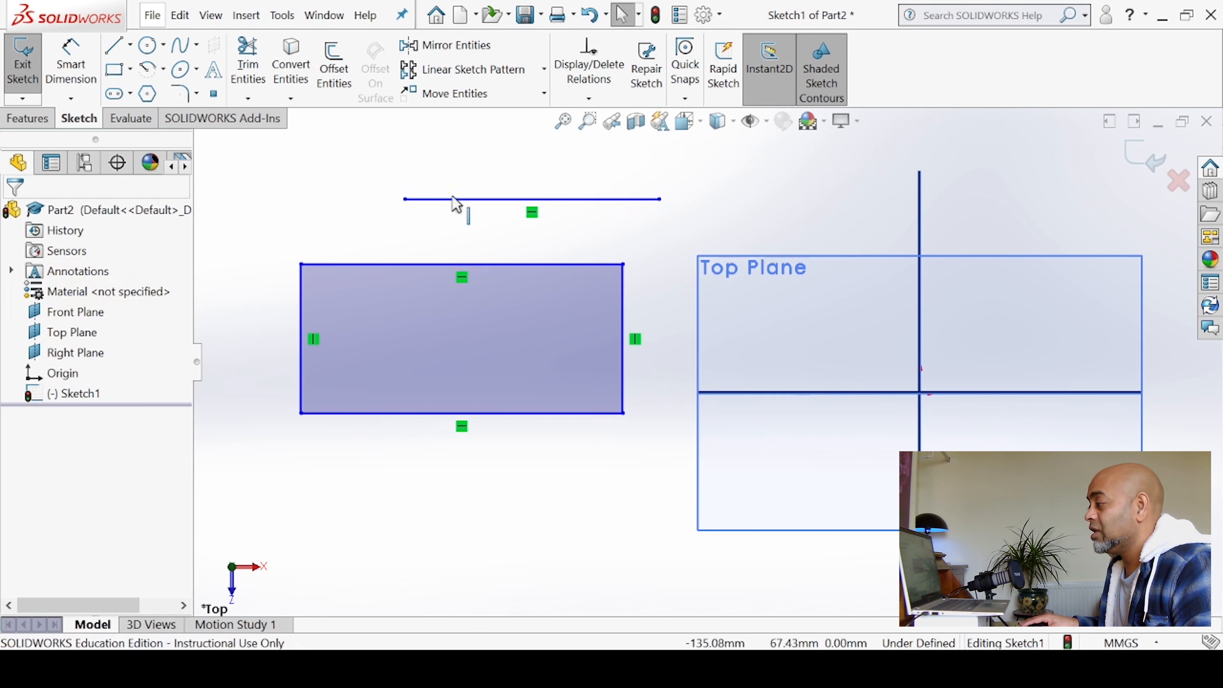
Step: Delete the separate horizontal line above the rectangle
{"action": "left_click", "coordinate": [544, 207]}
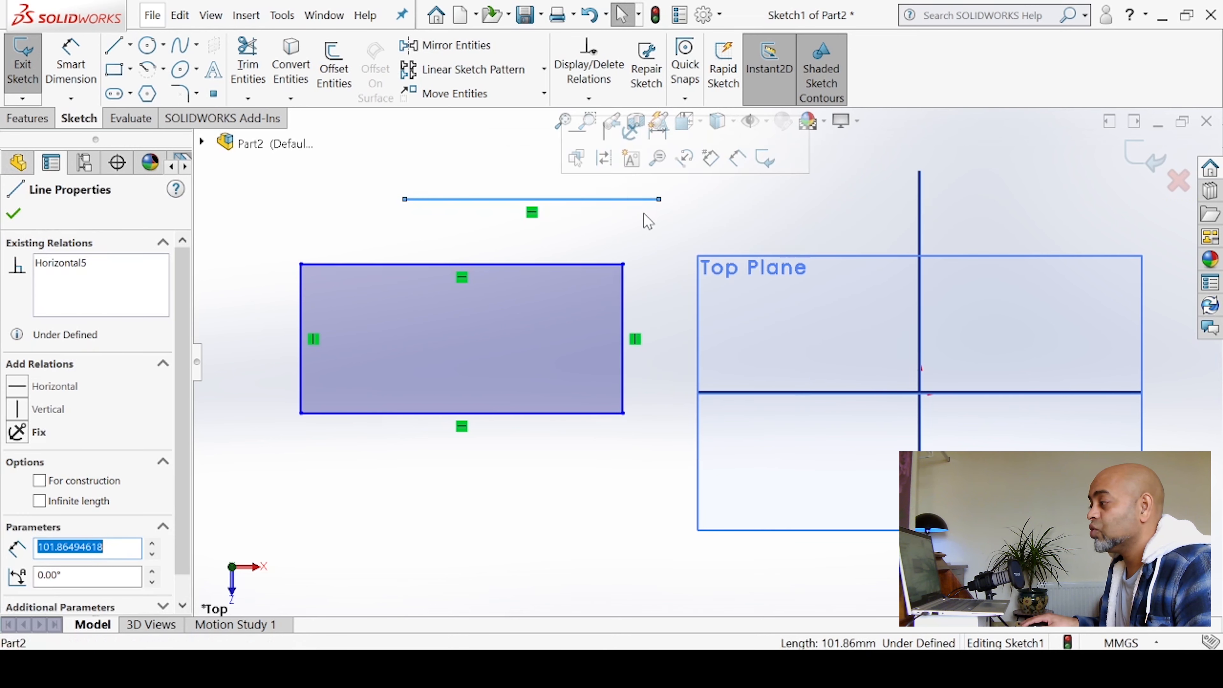
{"action": "left_click", "coordinate": [22, 217]}
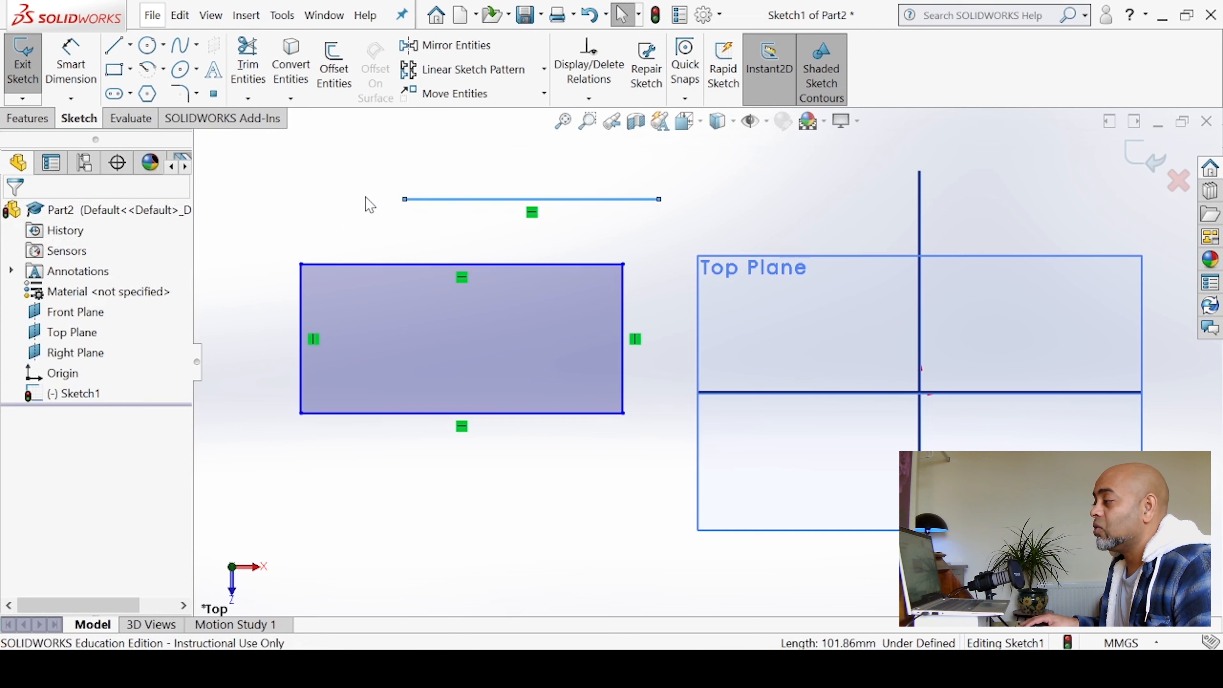
{"action": "left_click", "coordinate": [499, 200]}
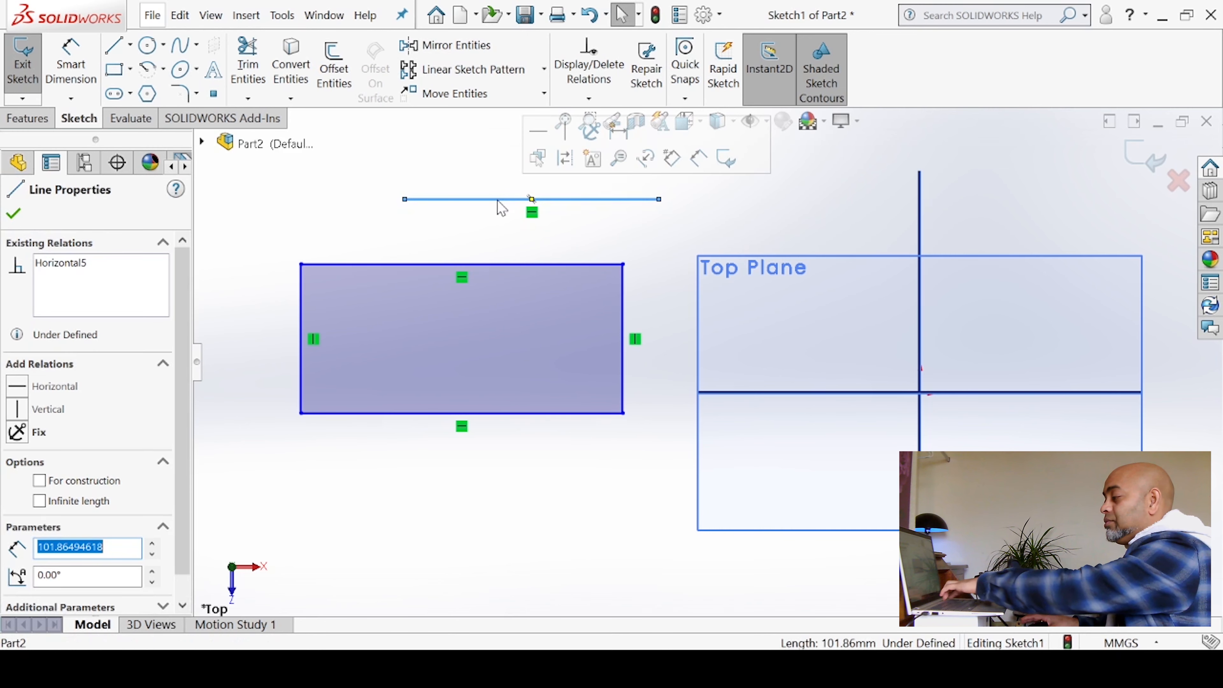
{"action": "key", "text": "Delete"}
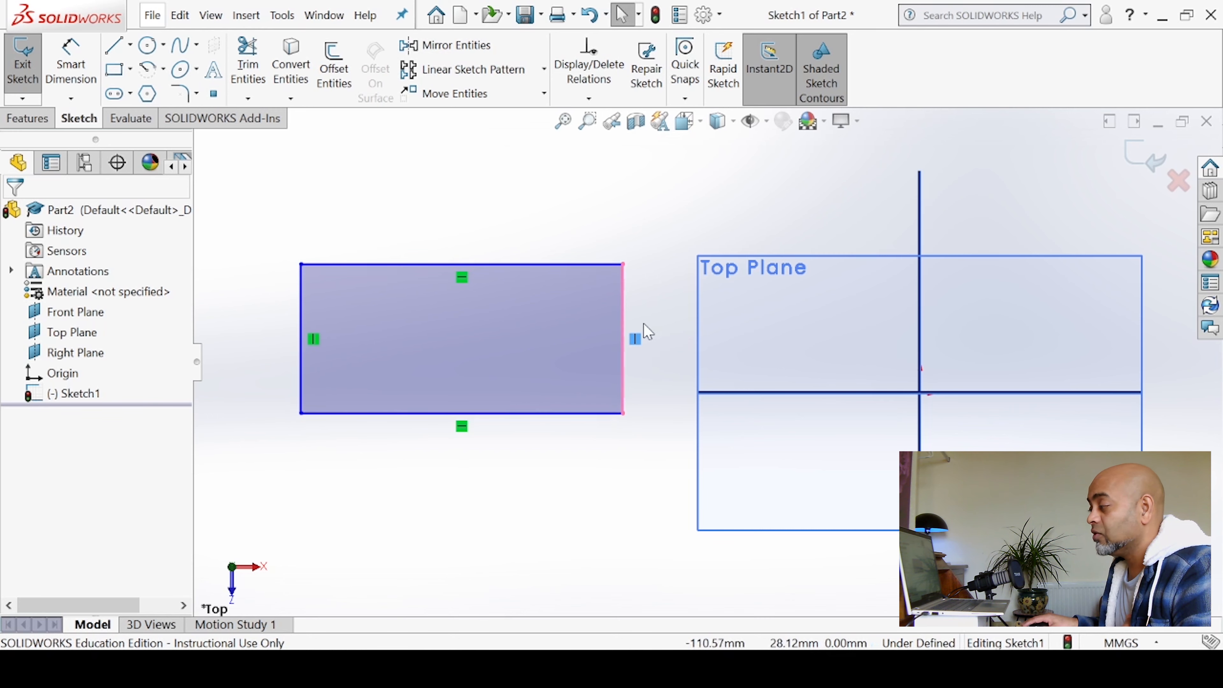
Step: Remove the vertical relation from the rectangle's right side and move its upper-right corner to about X -85.8, Y 78.4 mm, slanting that side
{"action": "left_click", "coordinate": [635, 339]}
{"action": "key", "text": "Delete"}
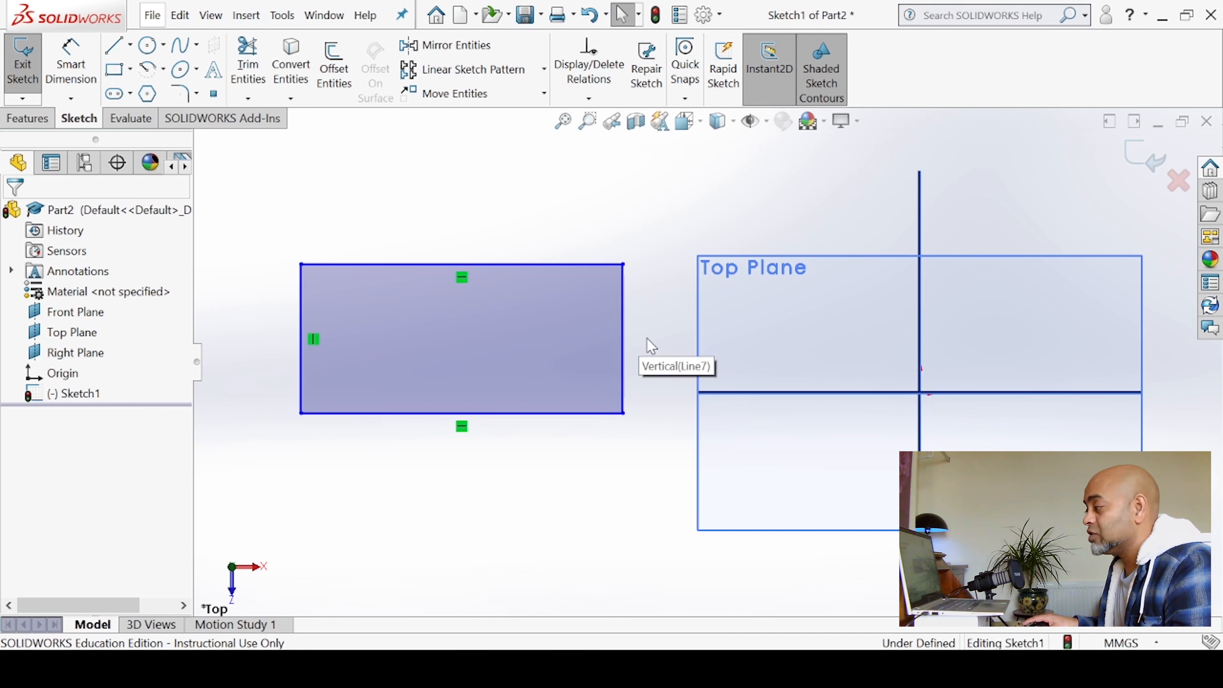
{"action": "left_click_drag", "start_coordinate": [623, 266], "coordinate": [707, 197]}
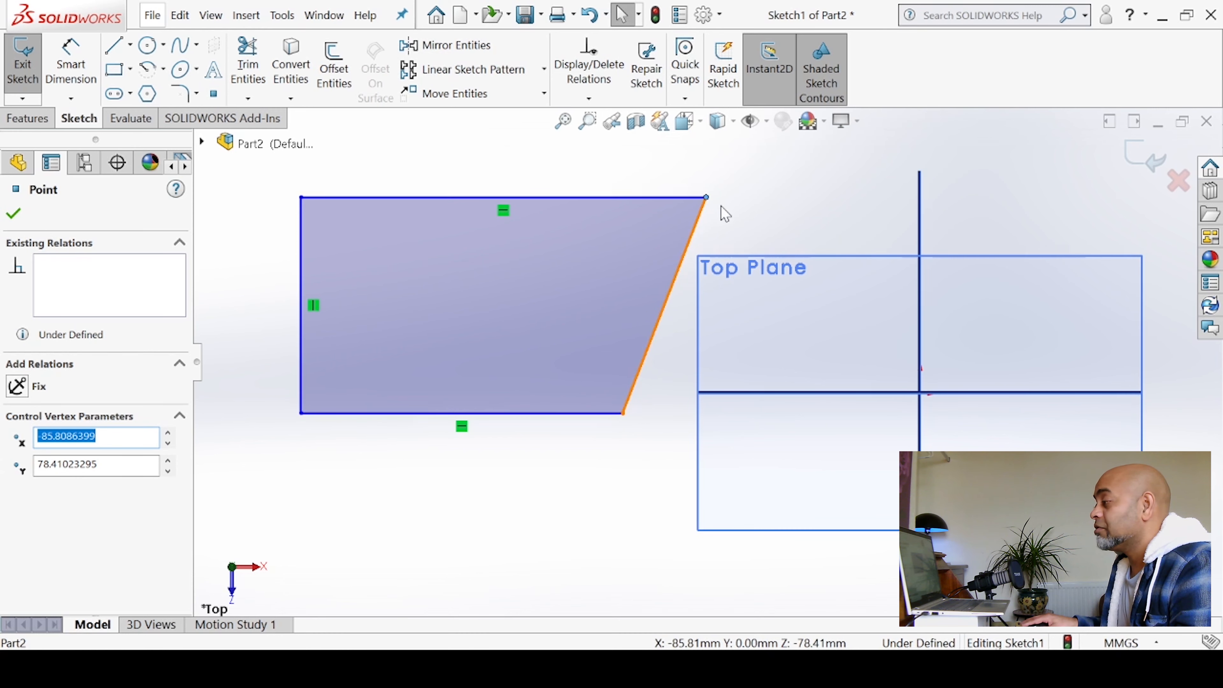
Step: Remove the horizontal relation from the quadrilateral's top edge and move its upper-right corner slightly up and inward, sloping that edge
{"action": "left_click", "coordinate": [503, 211]}
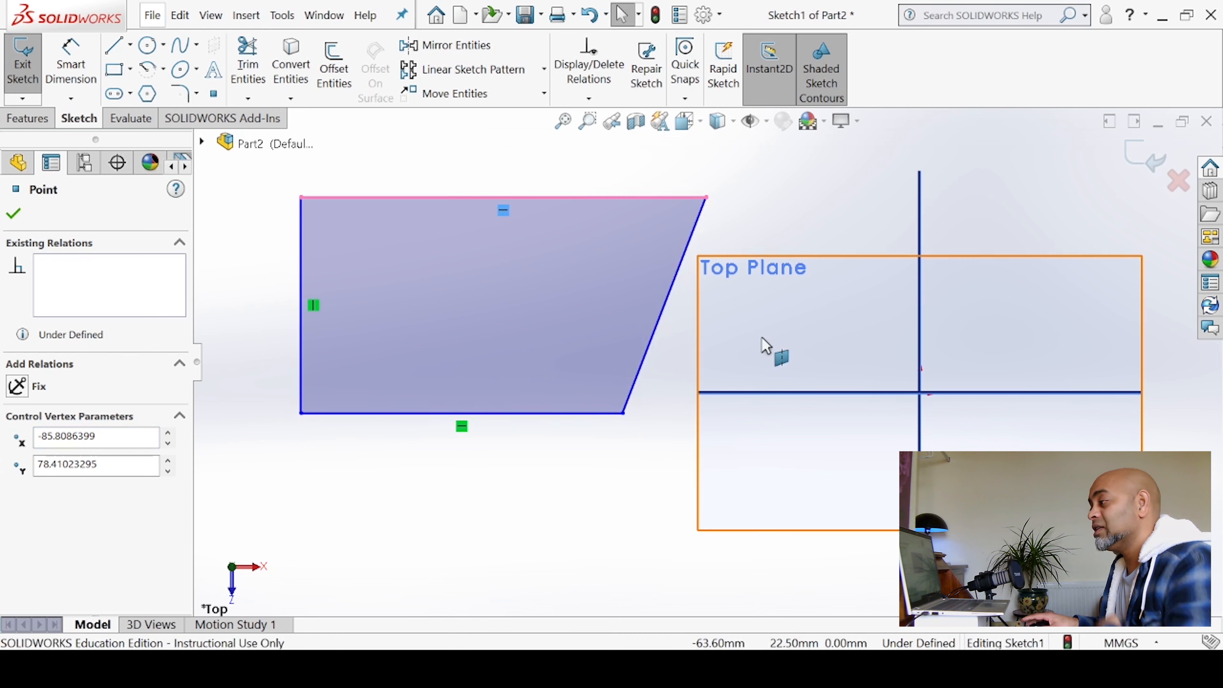
{"action": "key", "text": "Delete"}
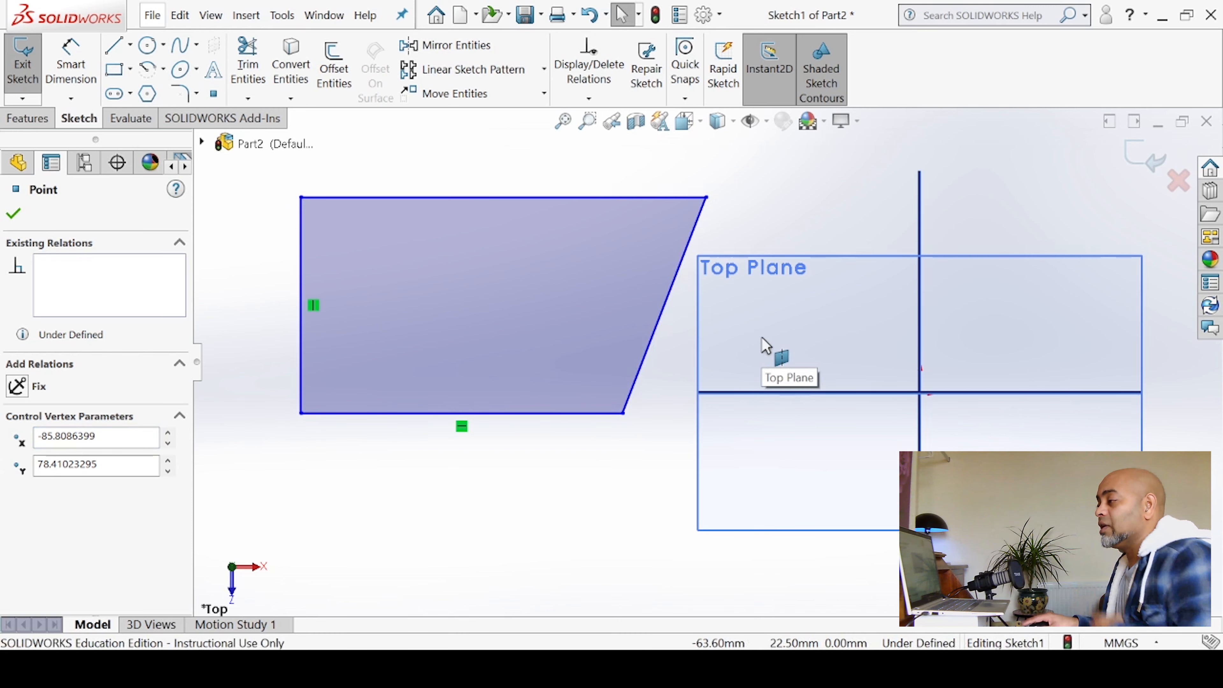
{"action": "left_click_drag", "start_coordinate": [704, 199], "coordinate": [686, 179]}
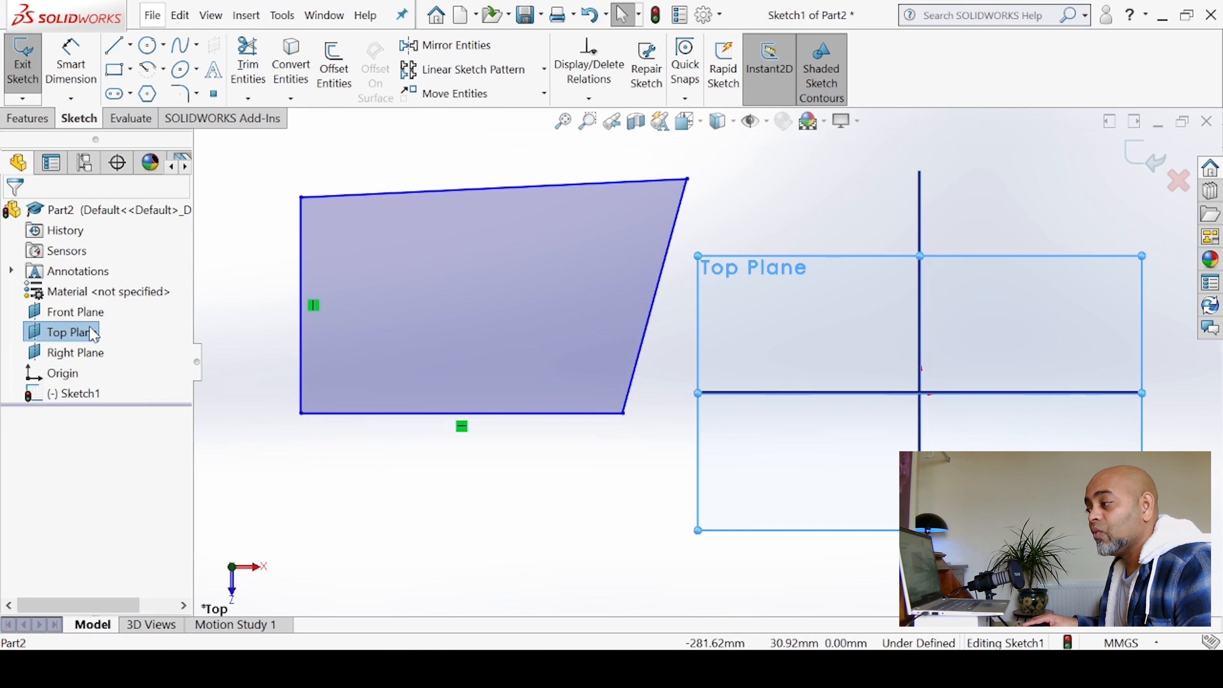
Step: Hide the Top Plane, Right Plane and Front Plane
{"action": "right_click", "coordinate": [77, 333]}
{"action": "left_click", "coordinate": [131, 304]}
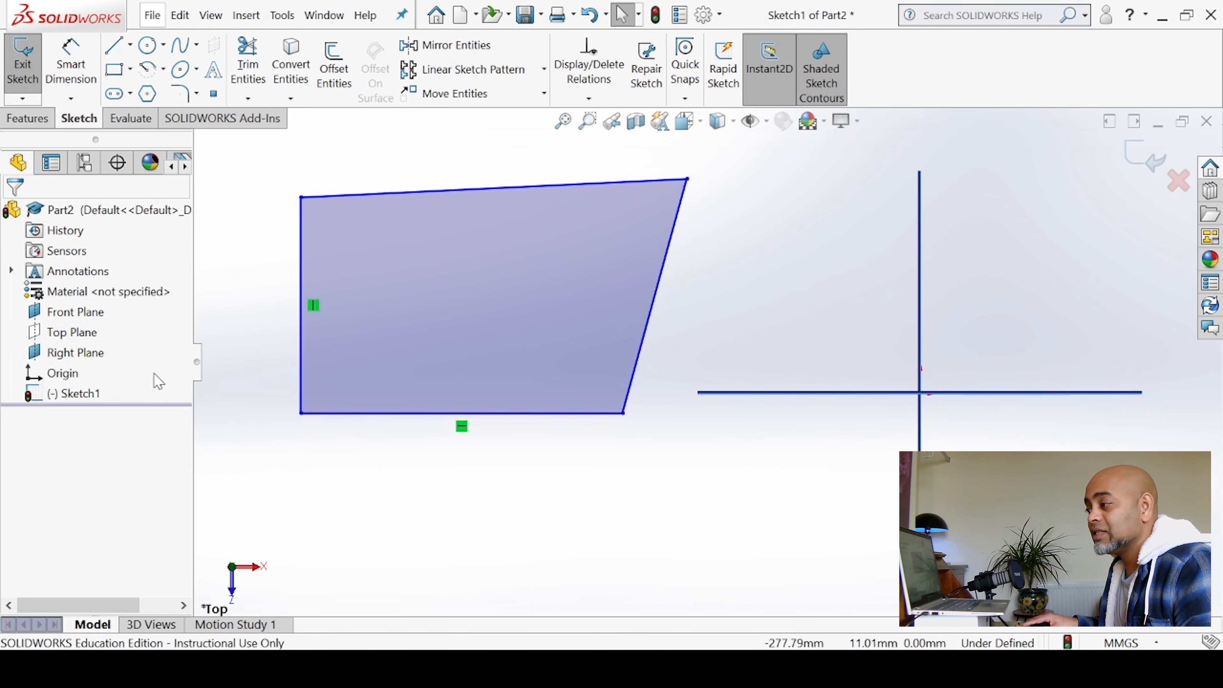
{"action": "right_click", "coordinate": [96, 356]}
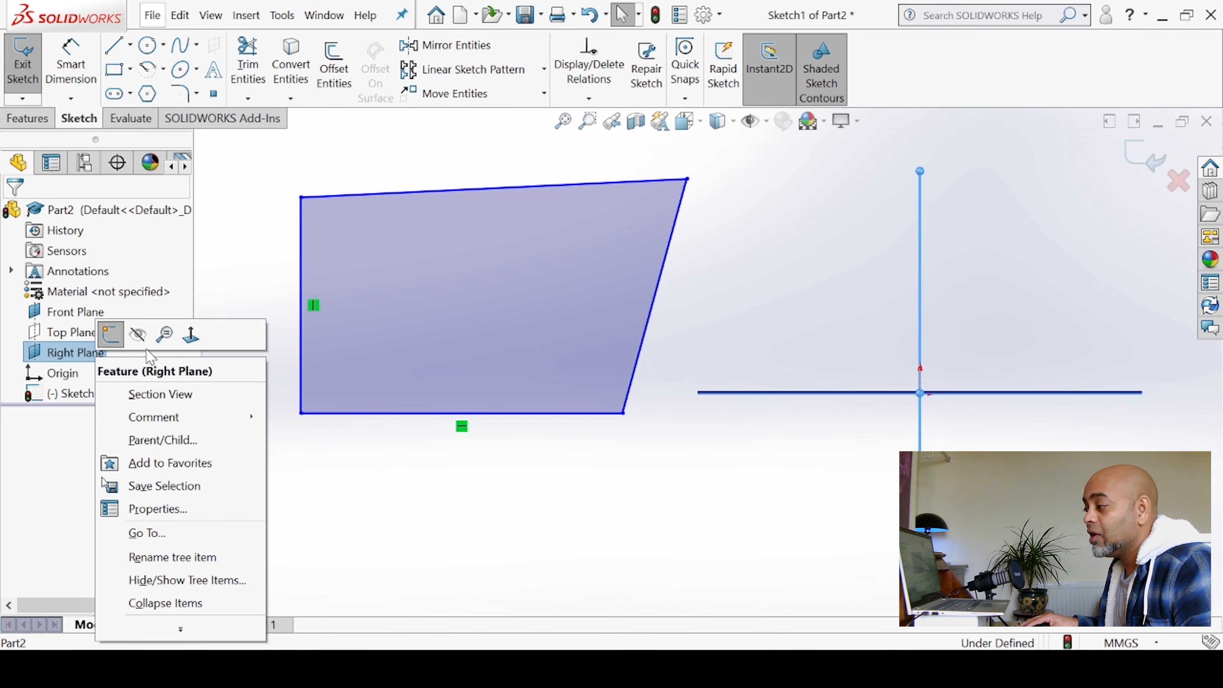
{"action": "left_click", "coordinate": [138, 334]}
{"action": "right_click", "coordinate": [96, 316]}
{"action": "left_click", "coordinate": [139, 292]}
Step: Move the quadrilateral's upper-right corner to about X -46, Y 78.4 mm and its lower-right corner outward and down
{"action": "left_click_drag", "start_coordinate": [687, 178], "coordinate": [805, 197]}
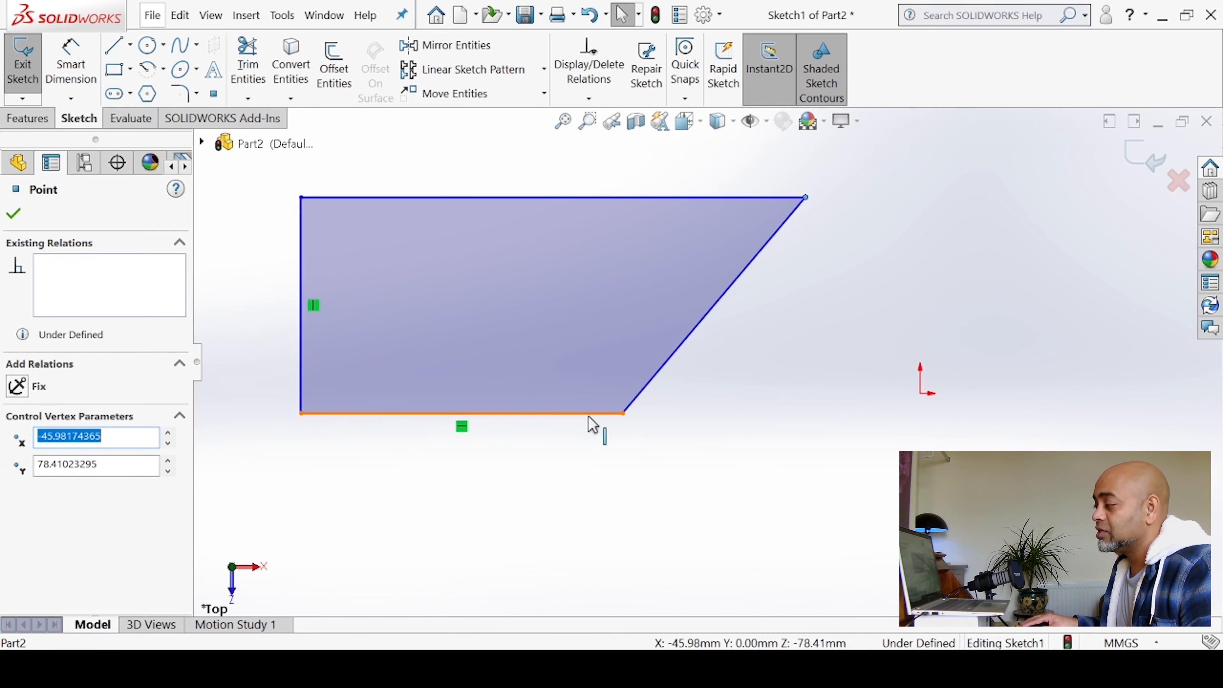
{"action": "mouse_move", "coordinate": [624, 413]}
{"action": "left_mouse_down"}
{"action": "mouse_move", "coordinate": [702, 455]}
{"action": "mouse_move", "coordinate": [697, 502]}
{"action": "left_mouse_up"}
{"action": "left_click", "coordinate": [767, 335]}
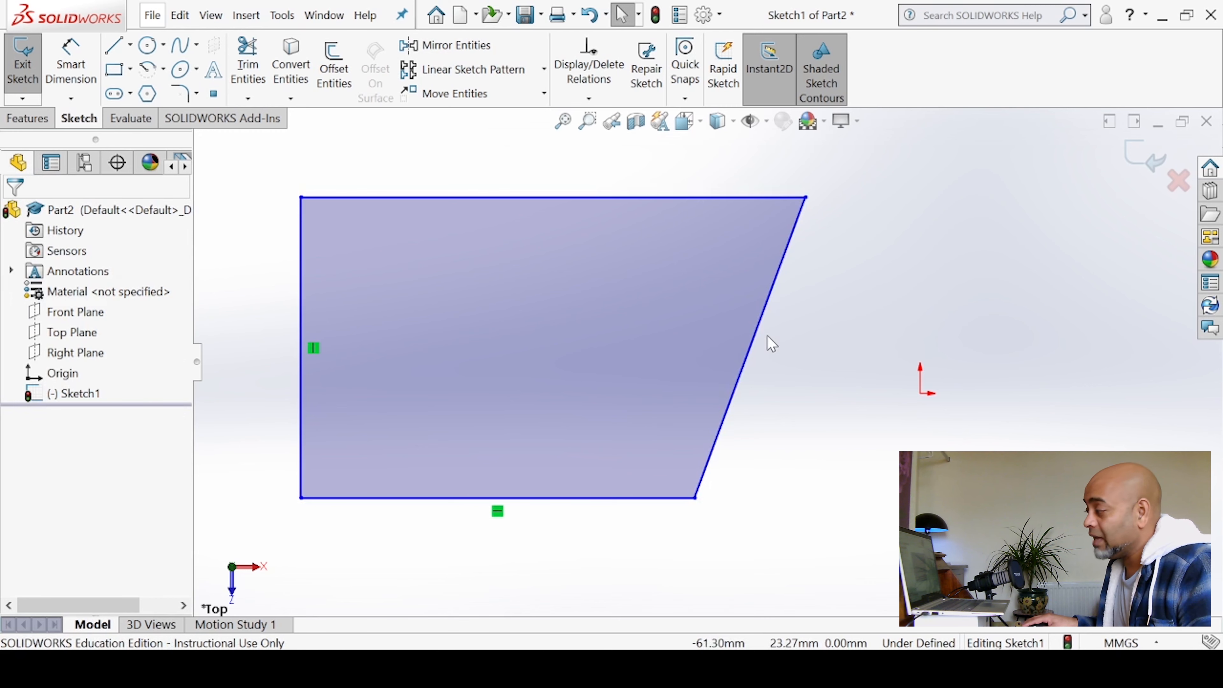
Step: Add a vertical relation to the quadrilateral's slanted right side
{"action": "left_click", "coordinate": [771, 290]}
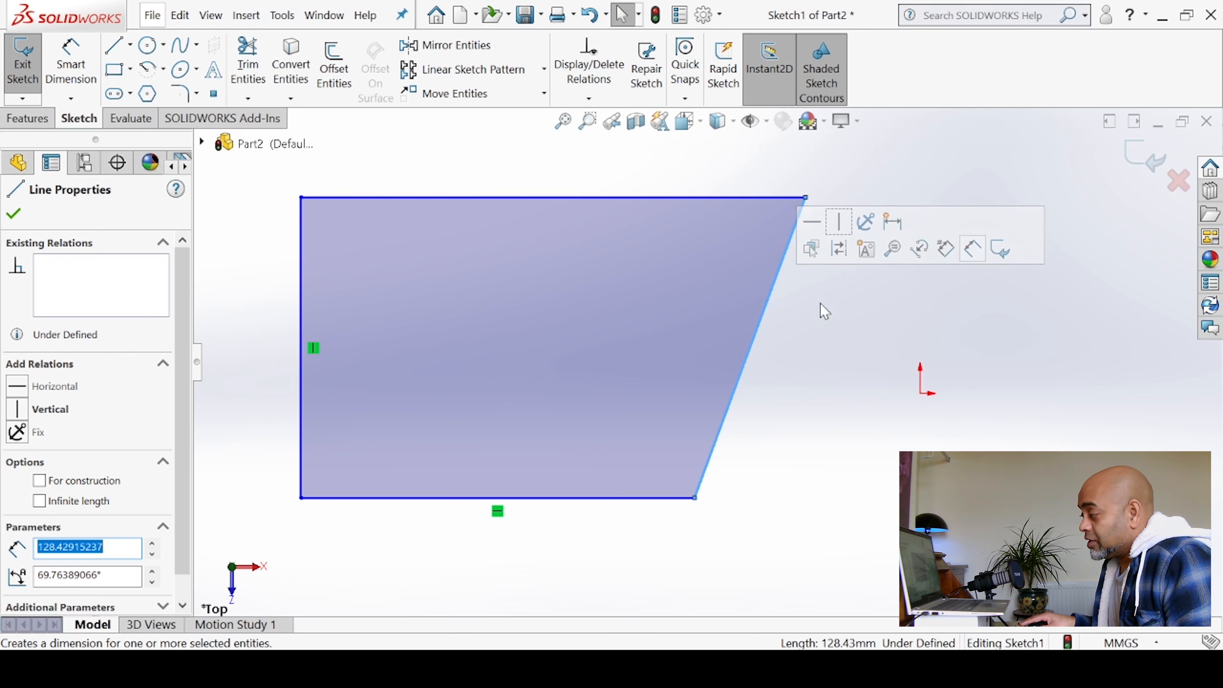
{"action": "left_click", "coordinate": [793, 390]}
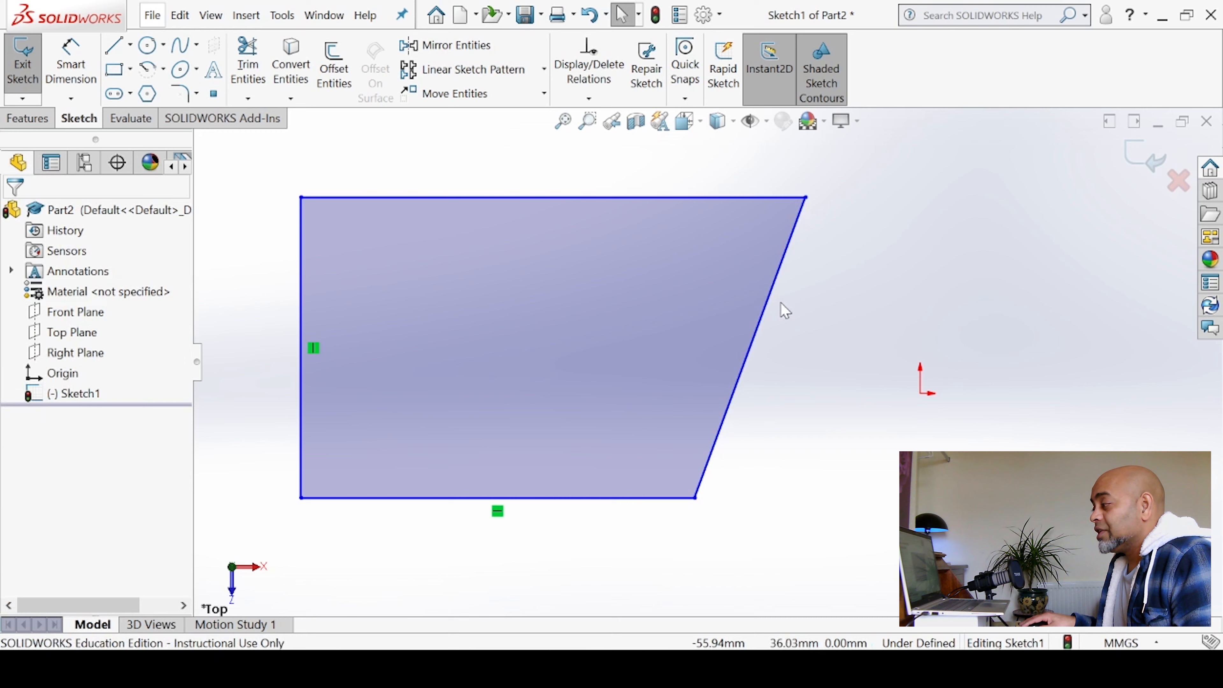
{"action": "left_click", "coordinate": [773, 281]}
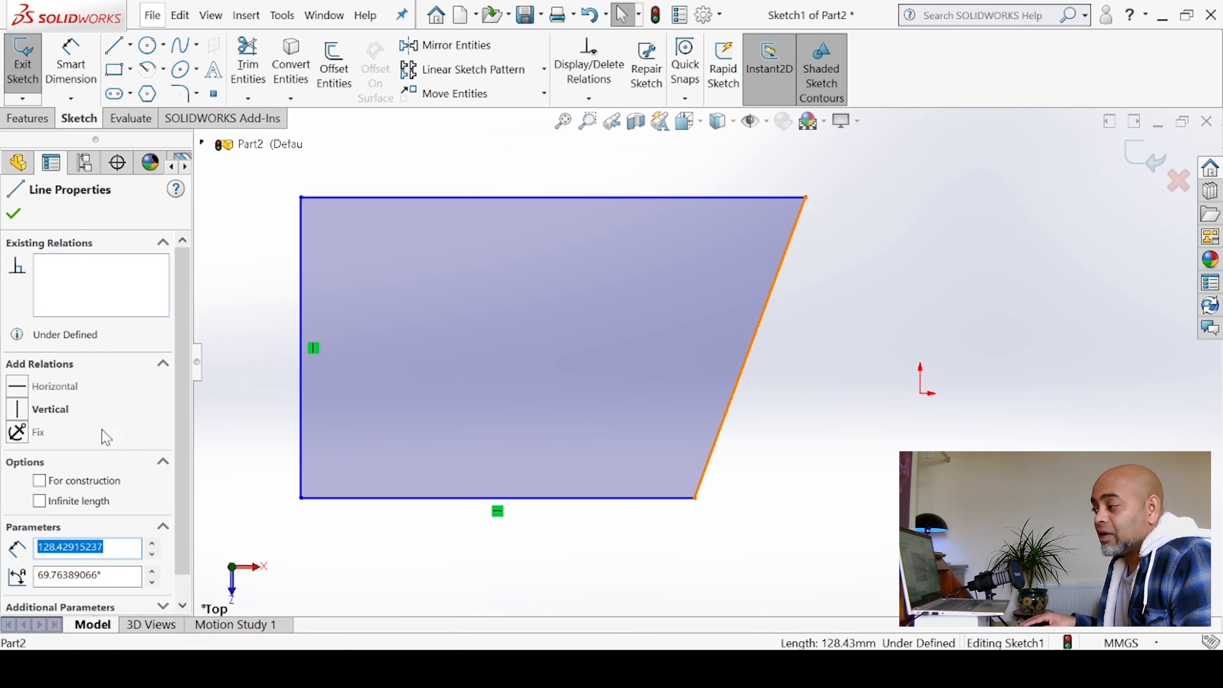
{"action": "left_click_drag", "start_coordinate": [182, 351], "coordinate": [176, 445]}
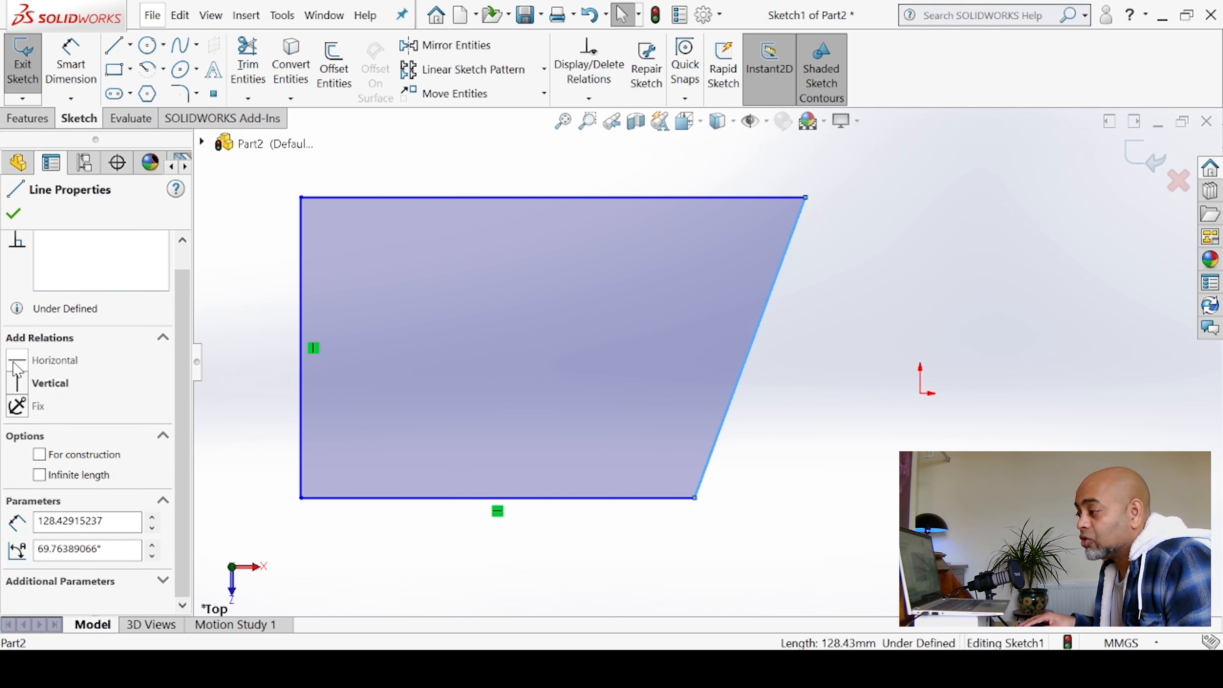
{"action": "left_click", "coordinate": [28, 390]}
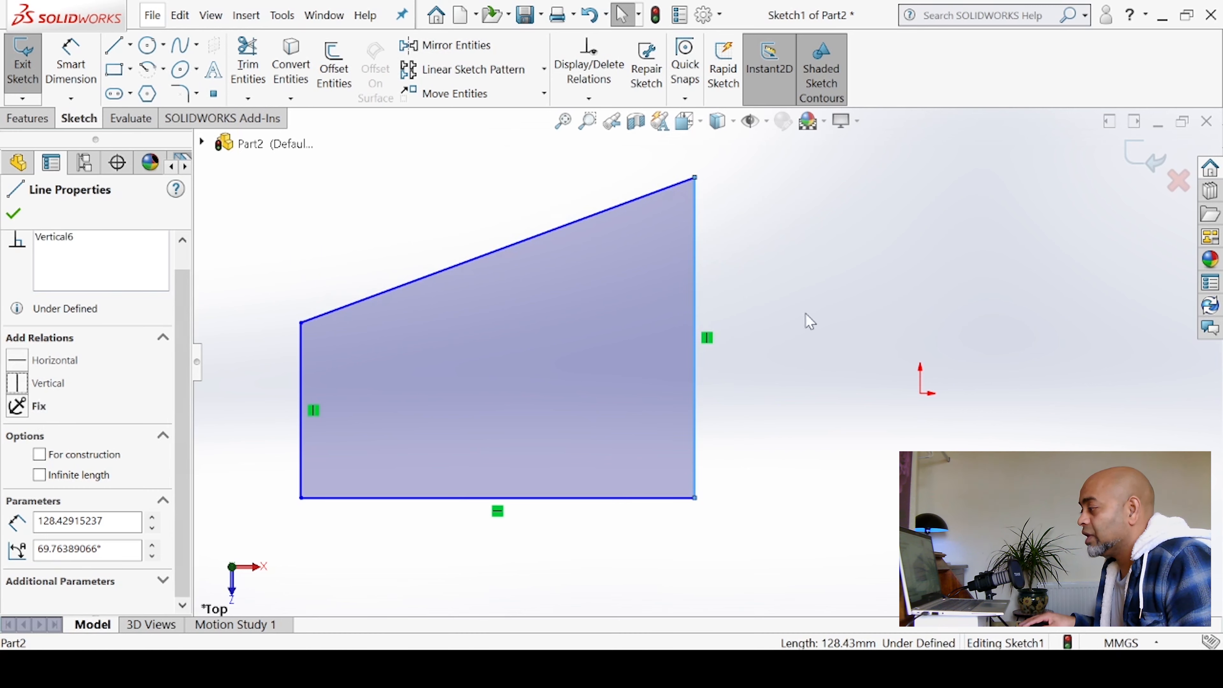
{"action": "left_click", "coordinate": [732, 307]}
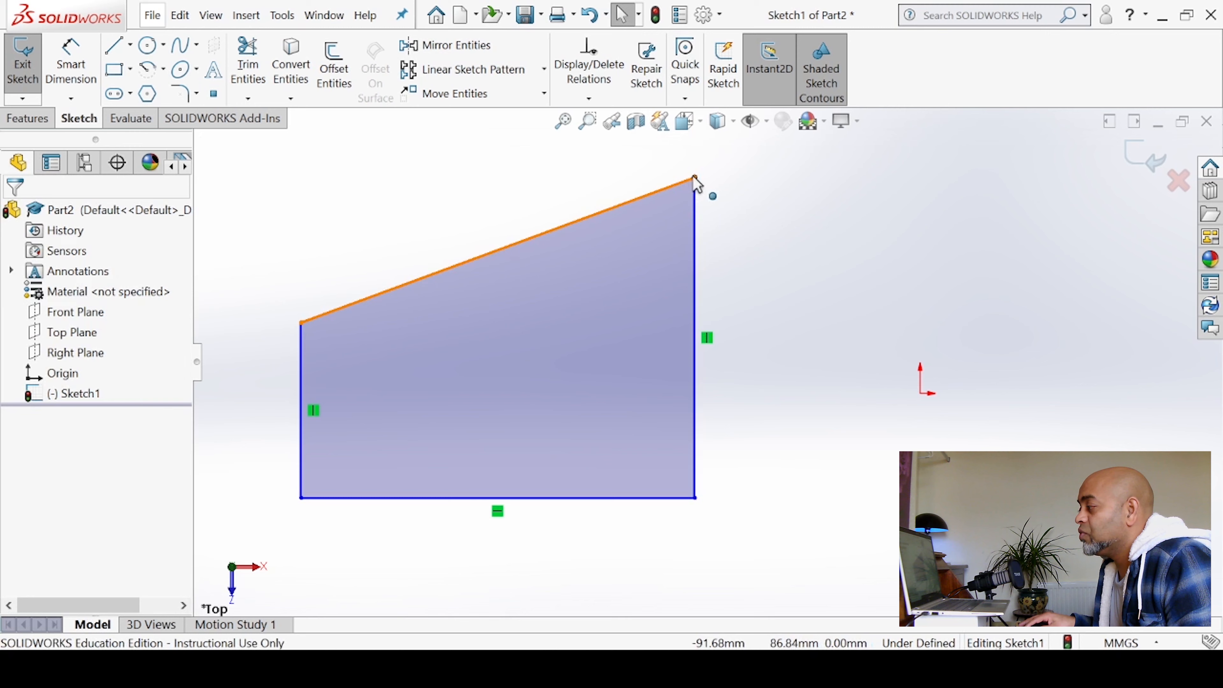
Step: Move the upper-right corner to about X -23, Y 88.9 mm and the upper-left corner to about X -243.1, Y 57.2 mm
{"action": "mouse_move", "coordinate": [696, 178]}
{"action": "left_mouse_down"}
{"action": "mouse_move", "coordinate": [832, 240]}
{"action": "mouse_move", "coordinate": [786, 319]}
{"action": "mouse_move", "coordinate": [586, 184]}
{"action": "mouse_move", "coordinate": [816, 295]}
{"action": "mouse_move", "coordinate": [849, 238]}
{"action": "mouse_move", "coordinate": [876, 289]}
{"action": "mouse_move", "coordinate": [861, 311]}
{"action": "mouse_move", "coordinate": [864, 172]}
{"action": "left_mouse_up"}
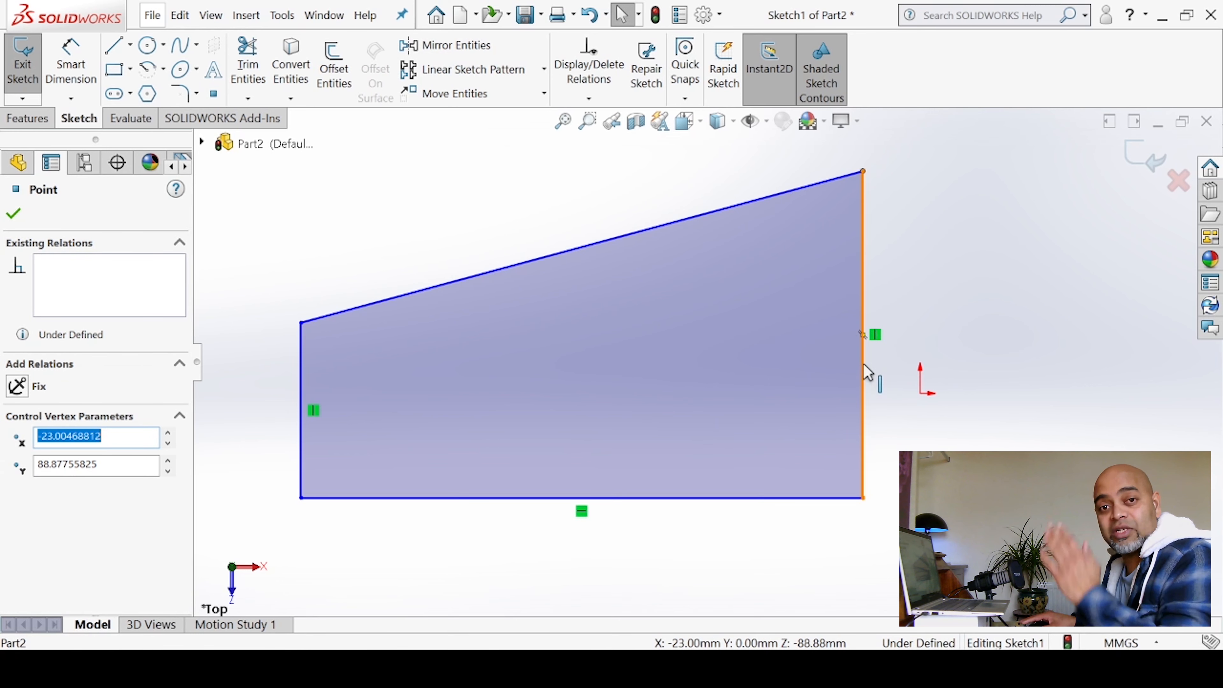
{"action": "left_click", "coordinate": [597, 243]}
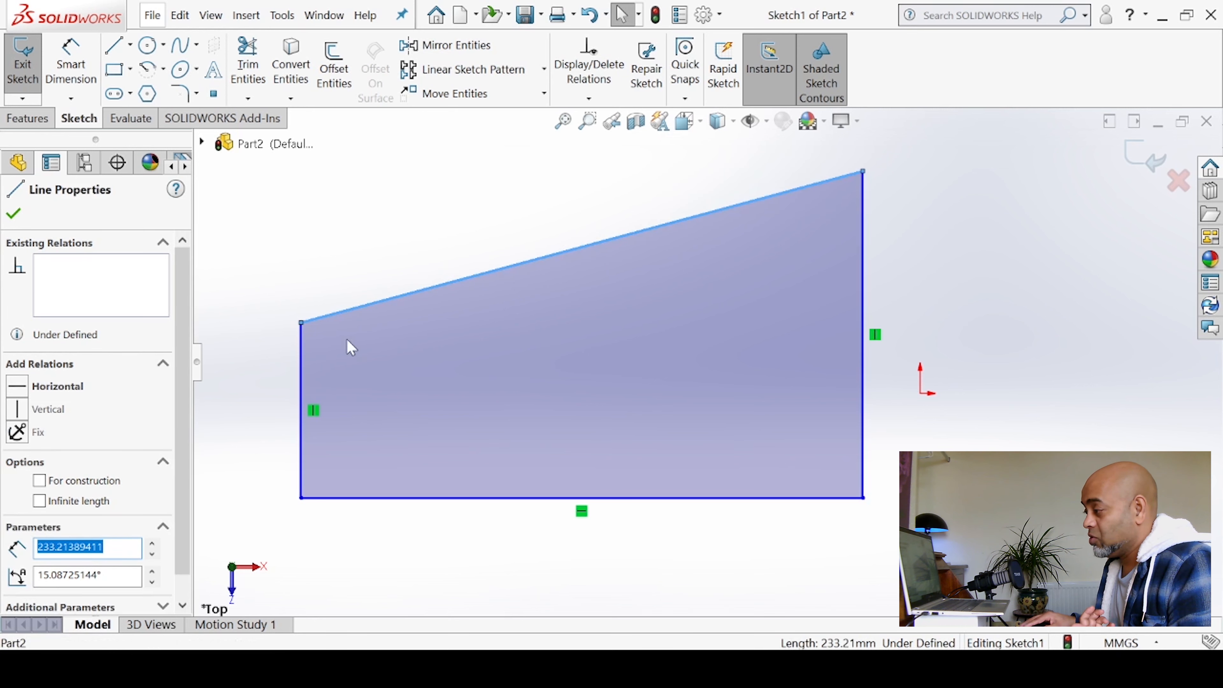
{"action": "mouse_move", "coordinate": [300, 322]}
{"action": "left_mouse_down"}
{"action": "mouse_move", "coordinate": [319, 208]}
{"action": "mouse_move", "coordinate": [315, 263]}
{"action": "mouse_move", "coordinate": [314, 250]}
{"action": "left_mouse_up"}
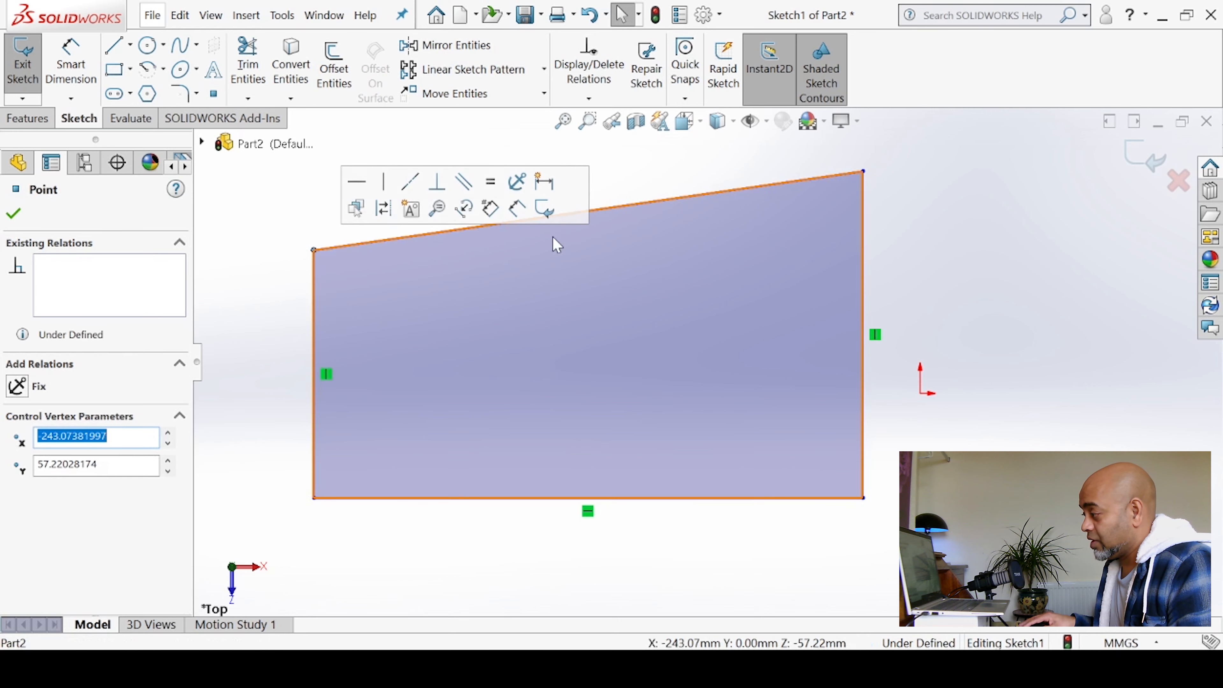
Step: Make the sloping top edge horizontal and move the rectangle's upper-right corner to about X 28.8, Y 77.6 mm
{"action": "left_click", "coordinate": [445, 231]}
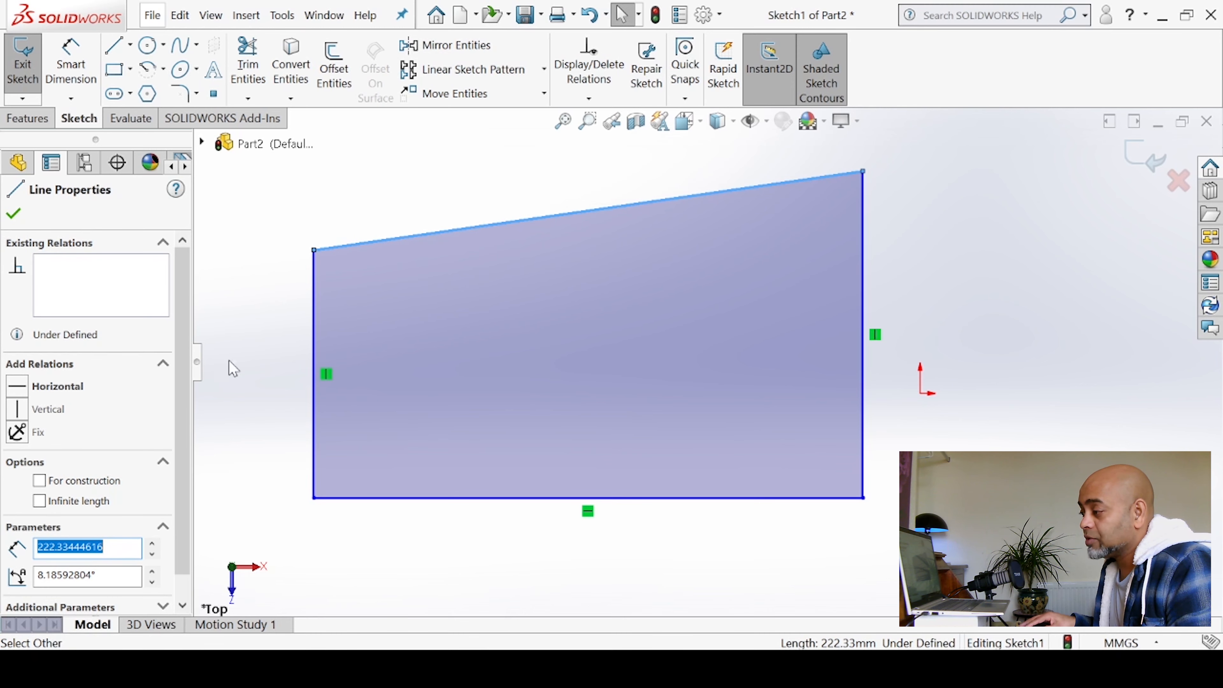
{"action": "left_click", "coordinate": [19, 395]}
{"action": "left_click", "coordinate": [510, 205]}
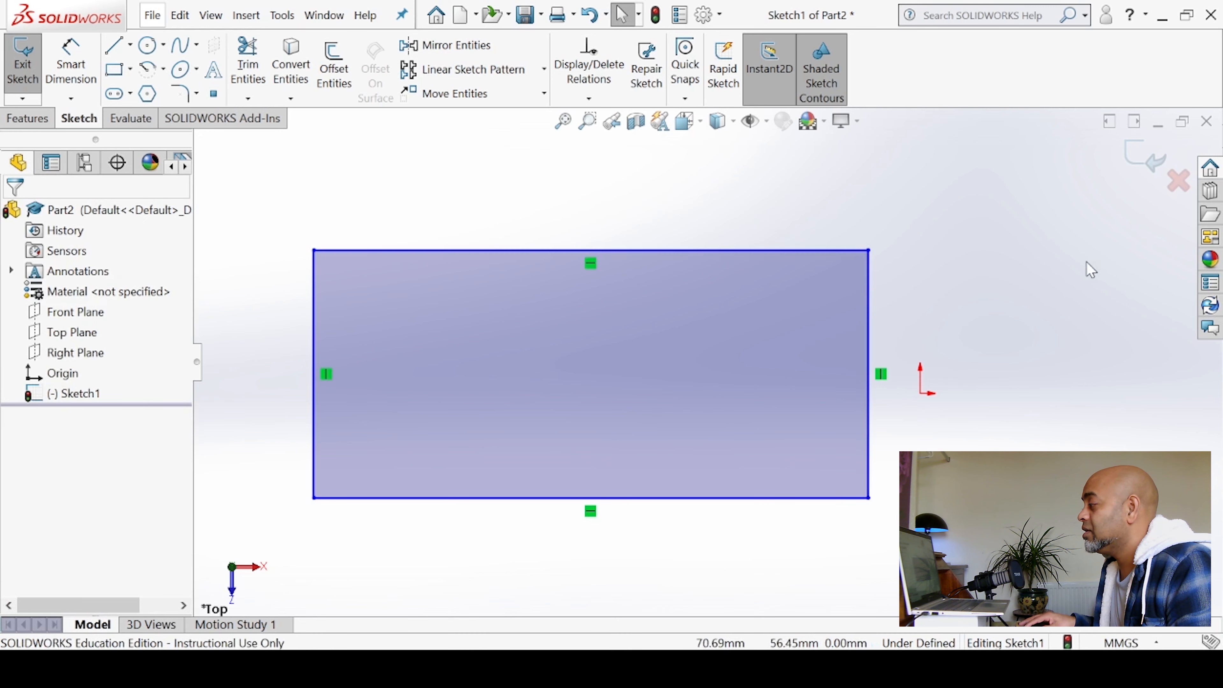
{"action": "left_click_drag", "start_coordinate": [868, 250], "coordinate": [993, 199]}
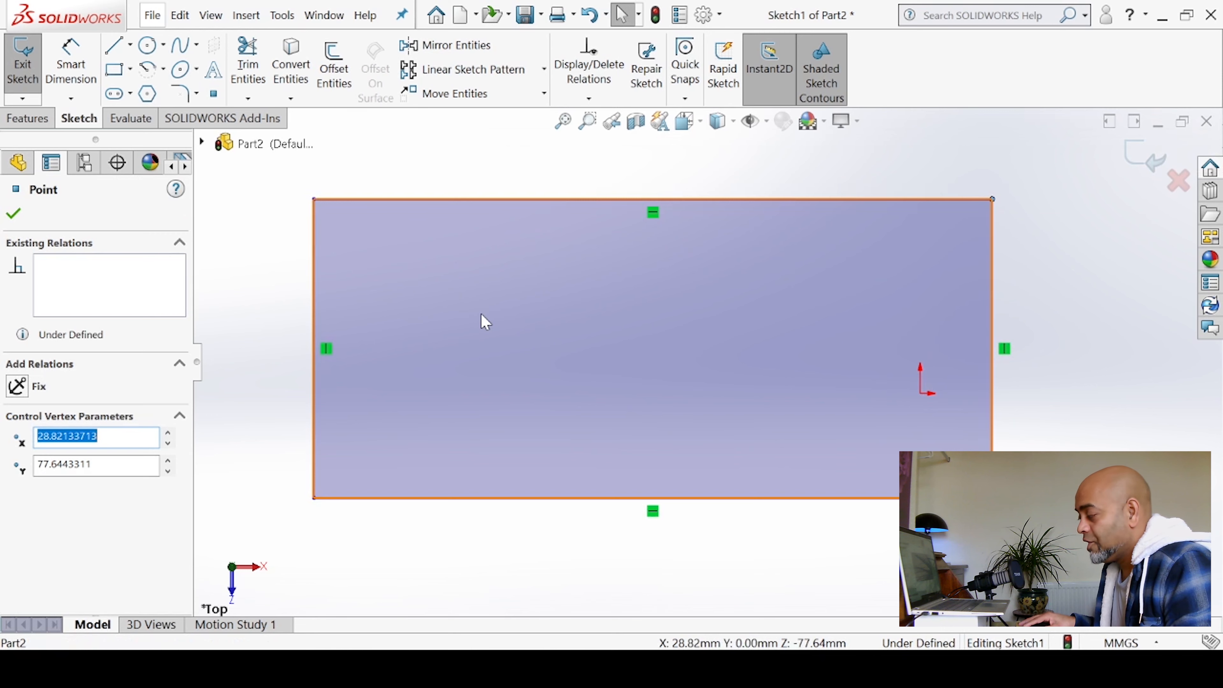
Step: Try snapping the rectangle's upper-right corner onto the origin, and undo that move
{"action": "scroll", "coordinate": [764, 310], "scroll_direction": "up", "scroll_amount": 3}
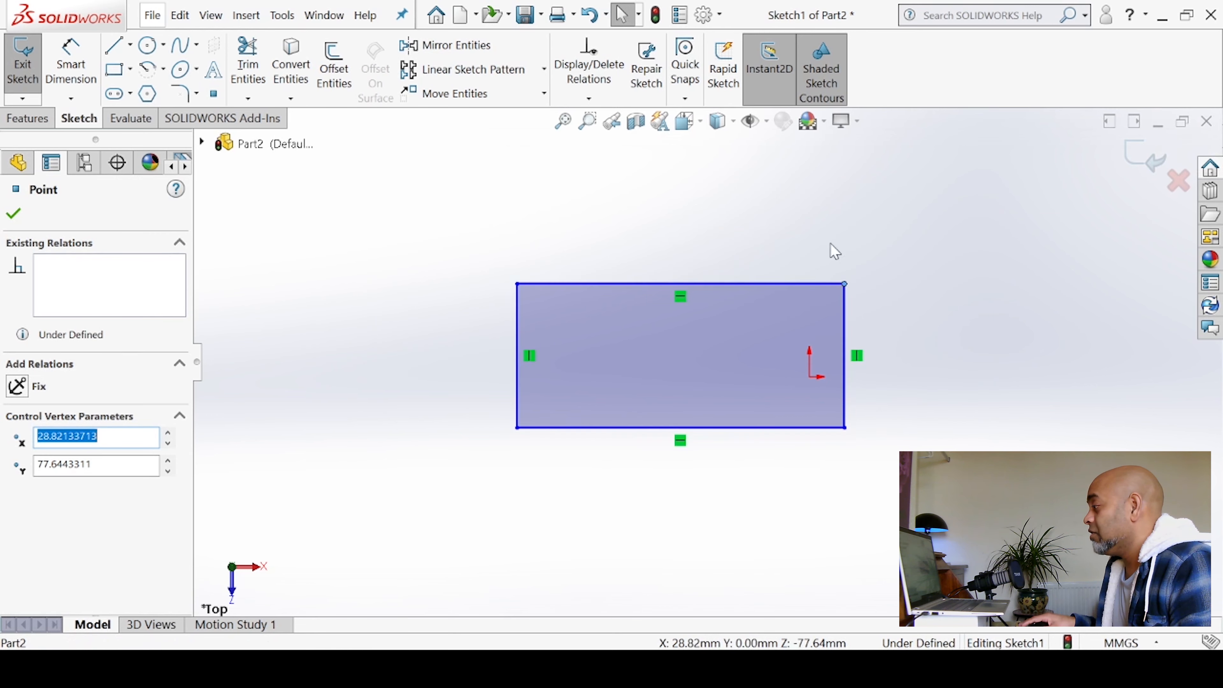
{"action": "scroll", "coordinate": [833, 244], "scroll_direction": "down", "scroll_amount": 2}
{"action": "left_click_drag", "start_coordinate": [826, 322], "coordinate": [776, 457]}
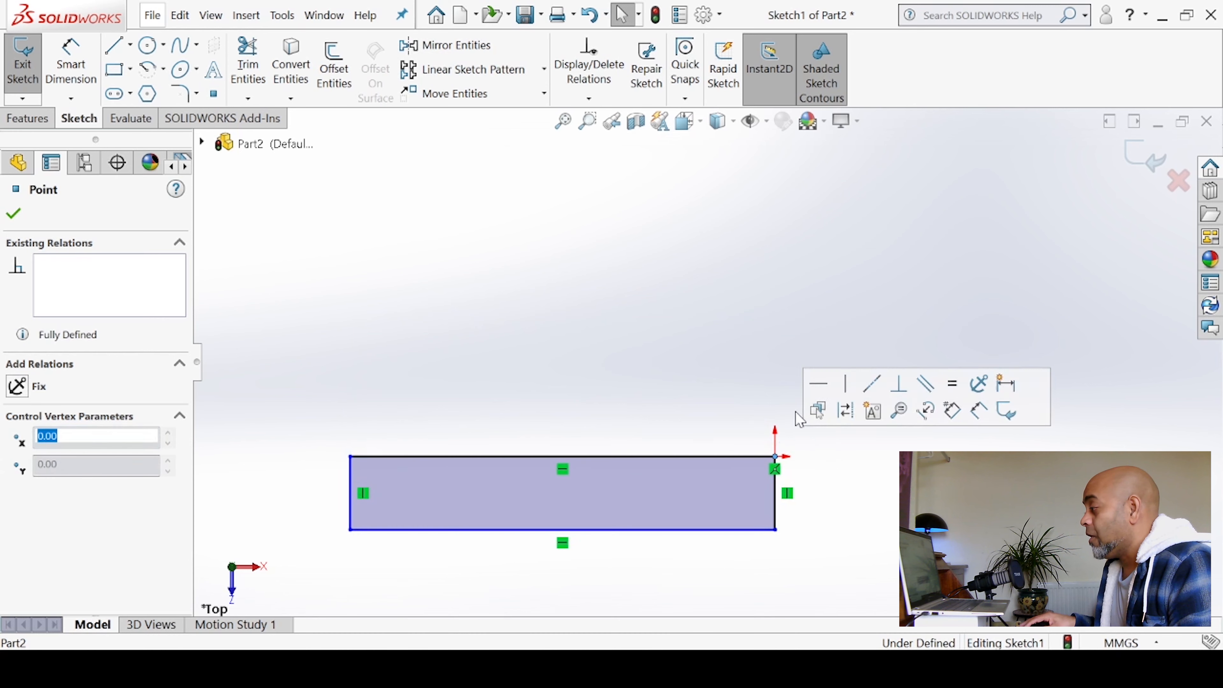
{"action": "left_click", "coordinate": [831, 306]}
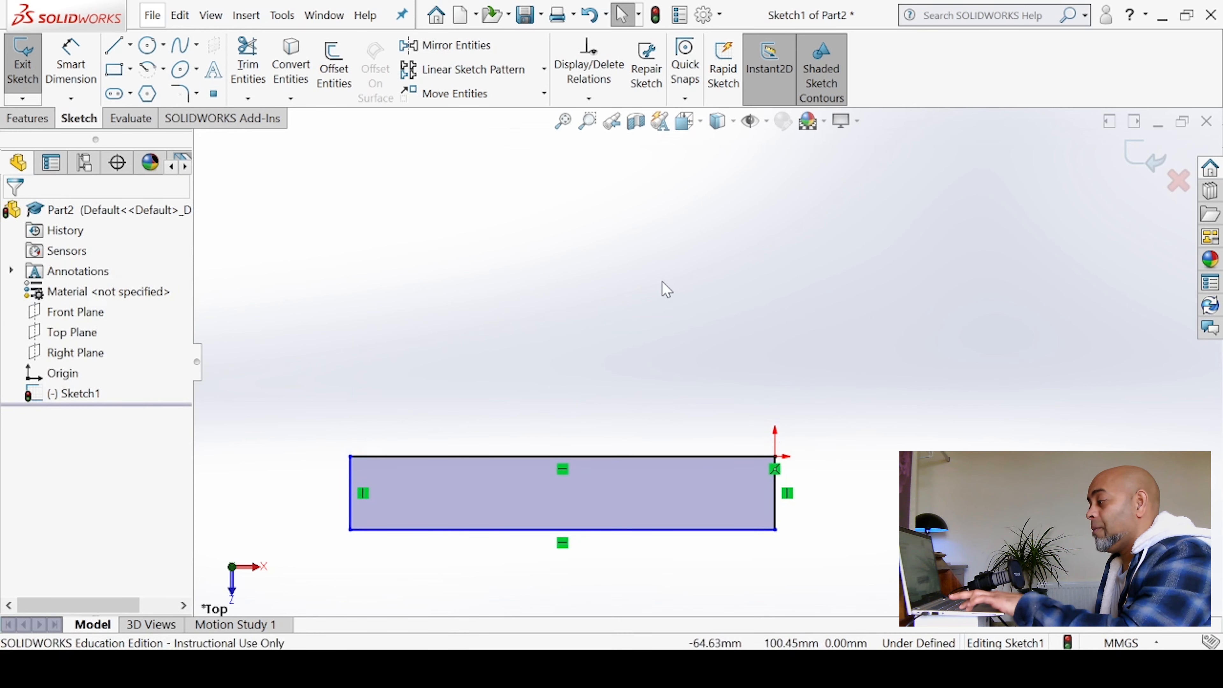
{"action": "key", "text": "ctrl+z"}
Step: Delete all four lines of the rectangle from the sketch
{"action": "left_click", "coordinate": [535, 263]}
{"action": "mouse_move", "coordinate": [307, 261]}
{"action": "left_mouse_down"}
{"action": "mouse_move", "coordinate": [946, 573]}
{"action": "mouse_move", "coordinate": [931, 566]}
{"action": "left_mouse_up"}
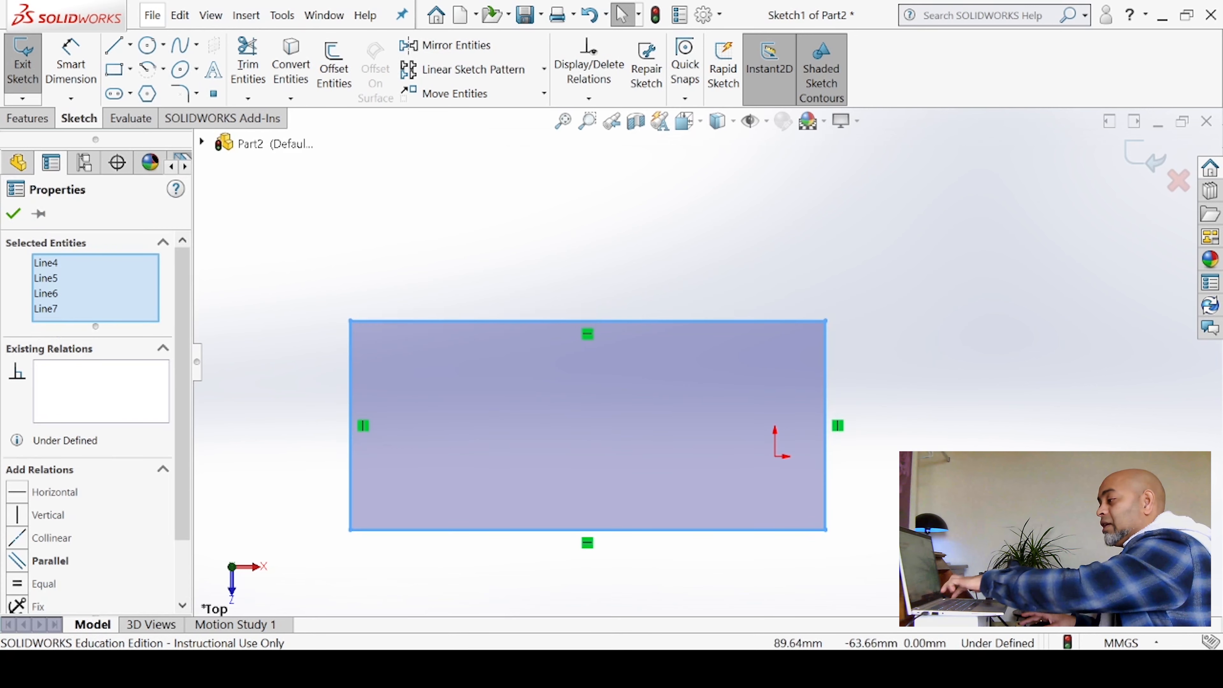
{"action": "key", "text": "Delete"}
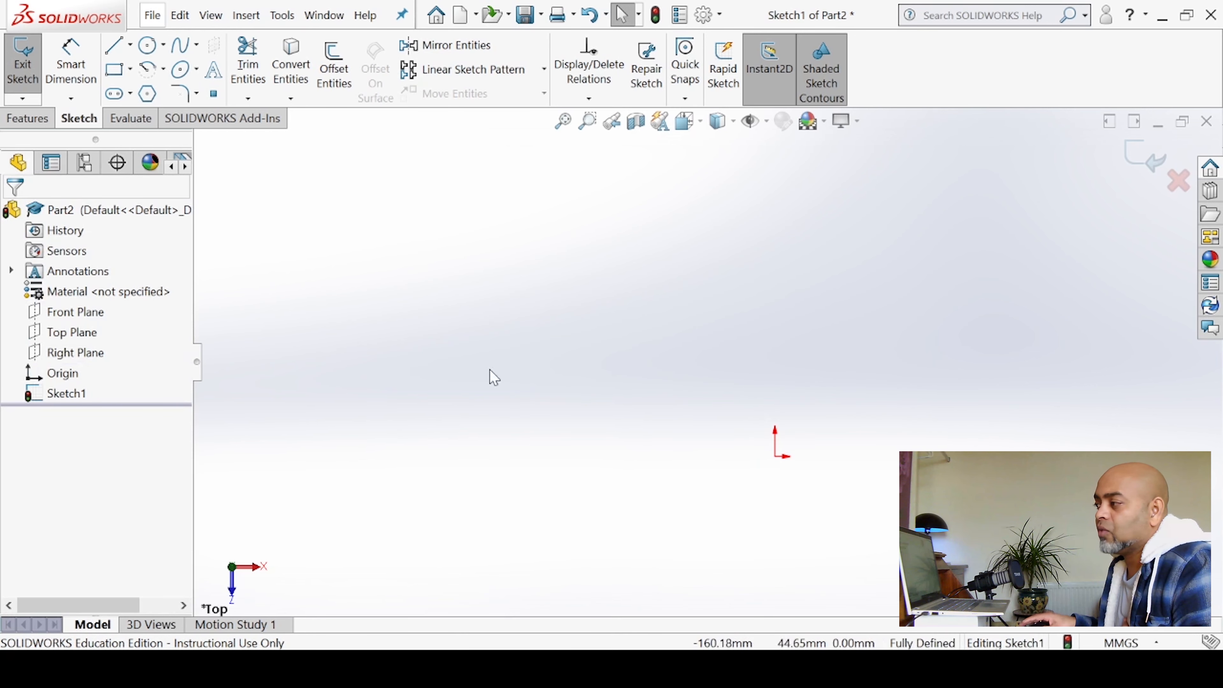
Step: Sketch a center circle of about 70.5 mm radius up and to the left of the origin, centered near X -153.6, Y 64.7 mm
{"action": "left_click", "coordinate": [148, 45]}
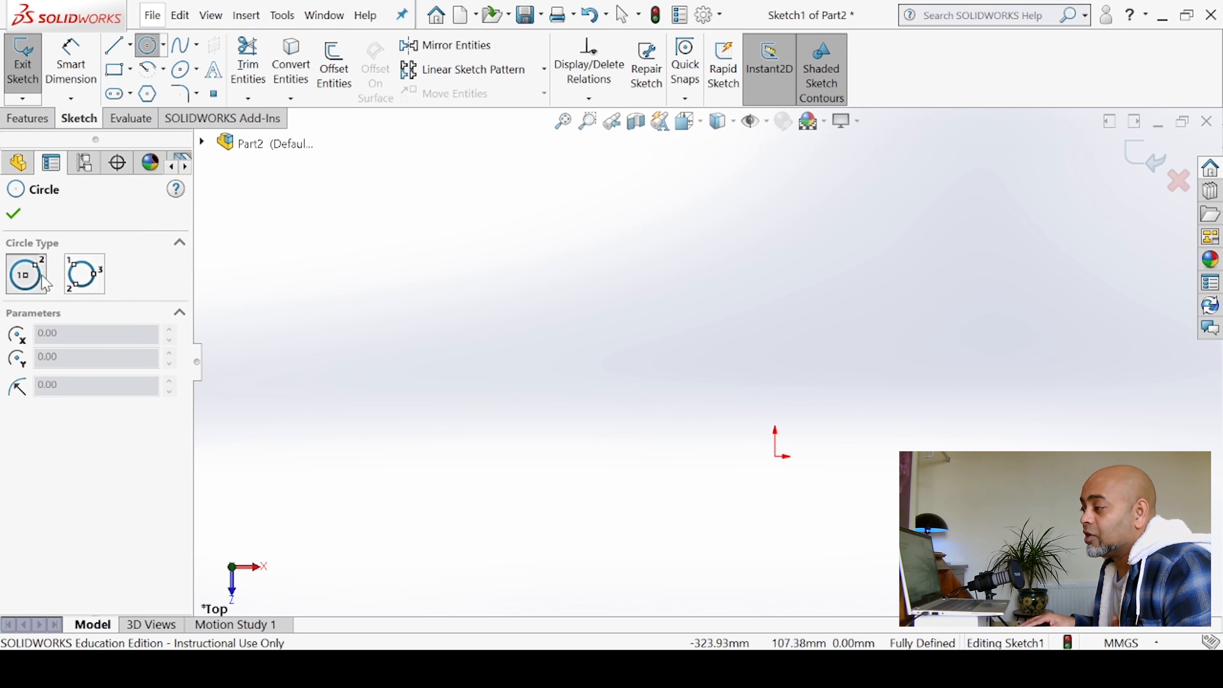
{"action": "left_click", "coordinate": [506, 342]}
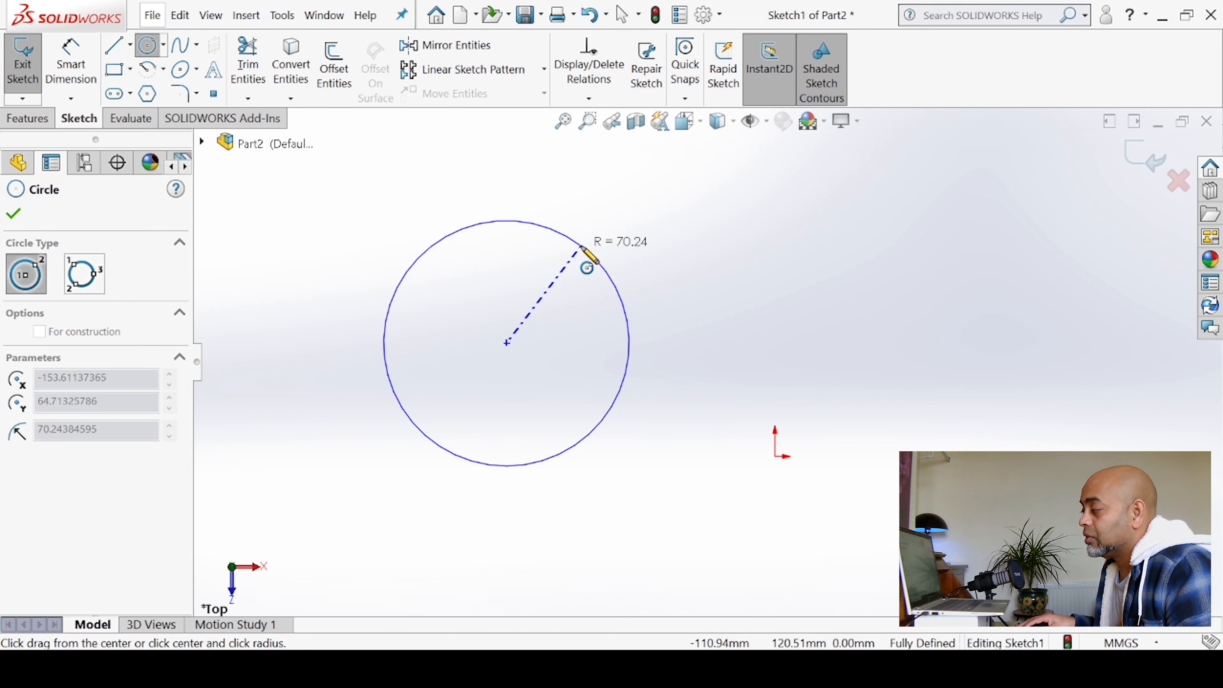
{"action": "left_click", "coordinate": [581, 247]}
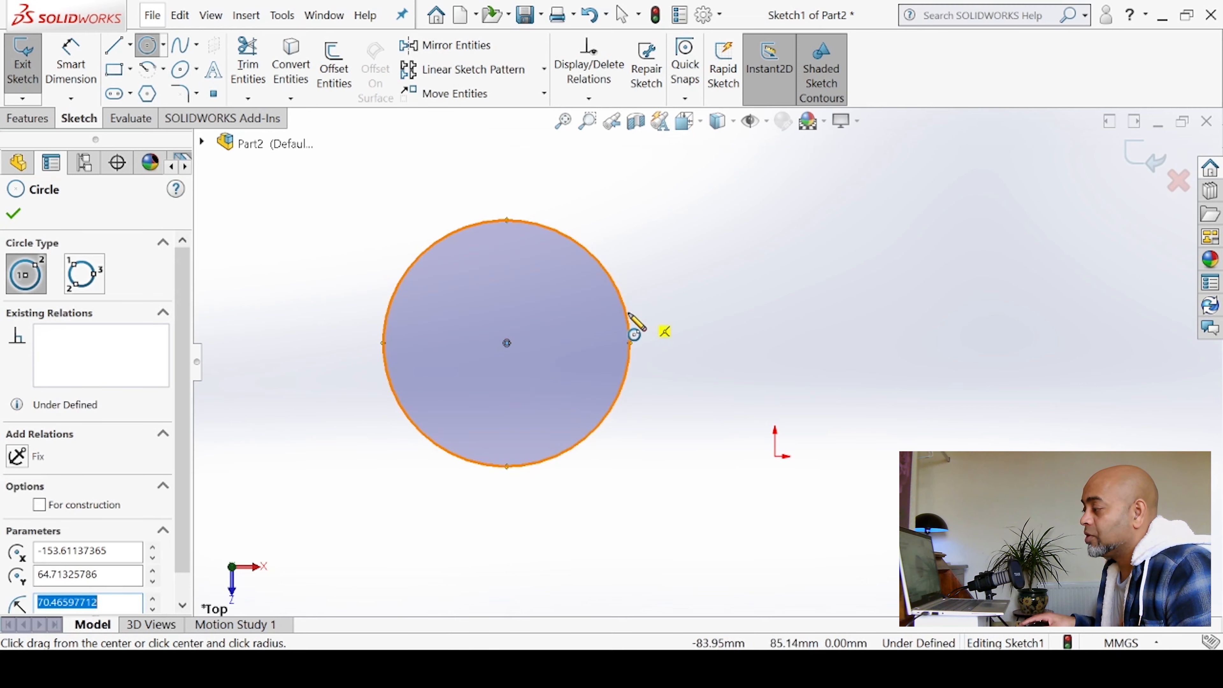
{"action": "scroll", "coordinate": [689, 396], "scroll_direction": "up", "scroll_amount": 2}
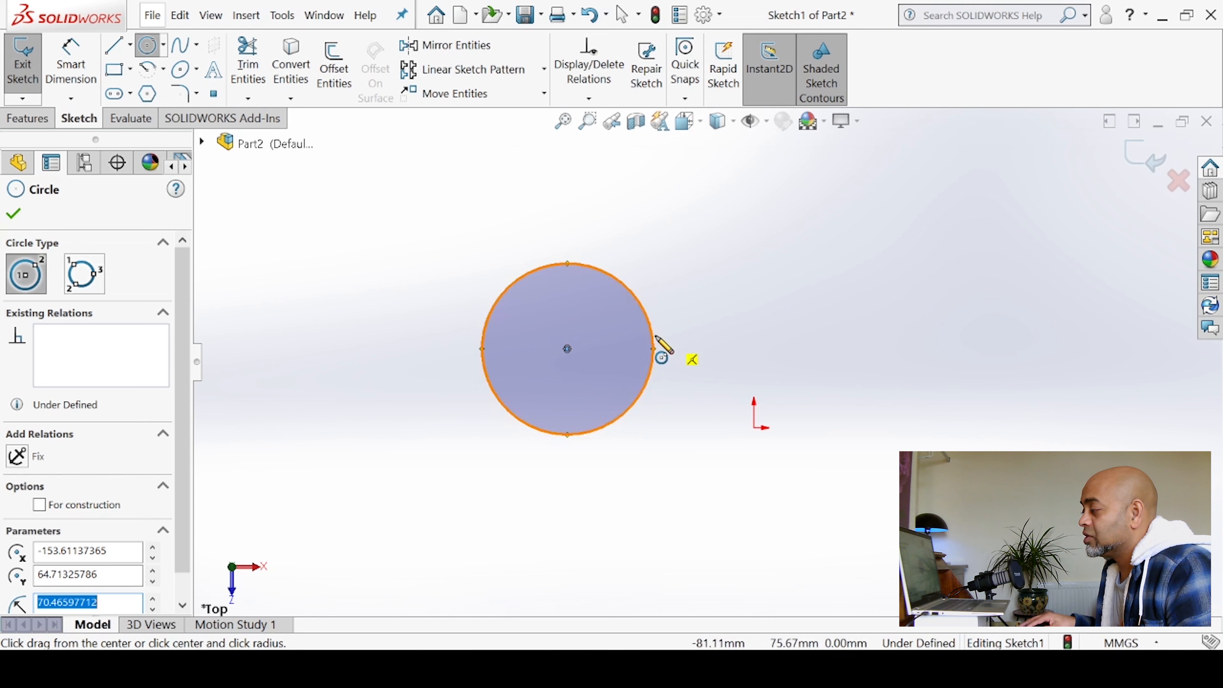
{"action": "left_click", "coordinate": [653, 348]}
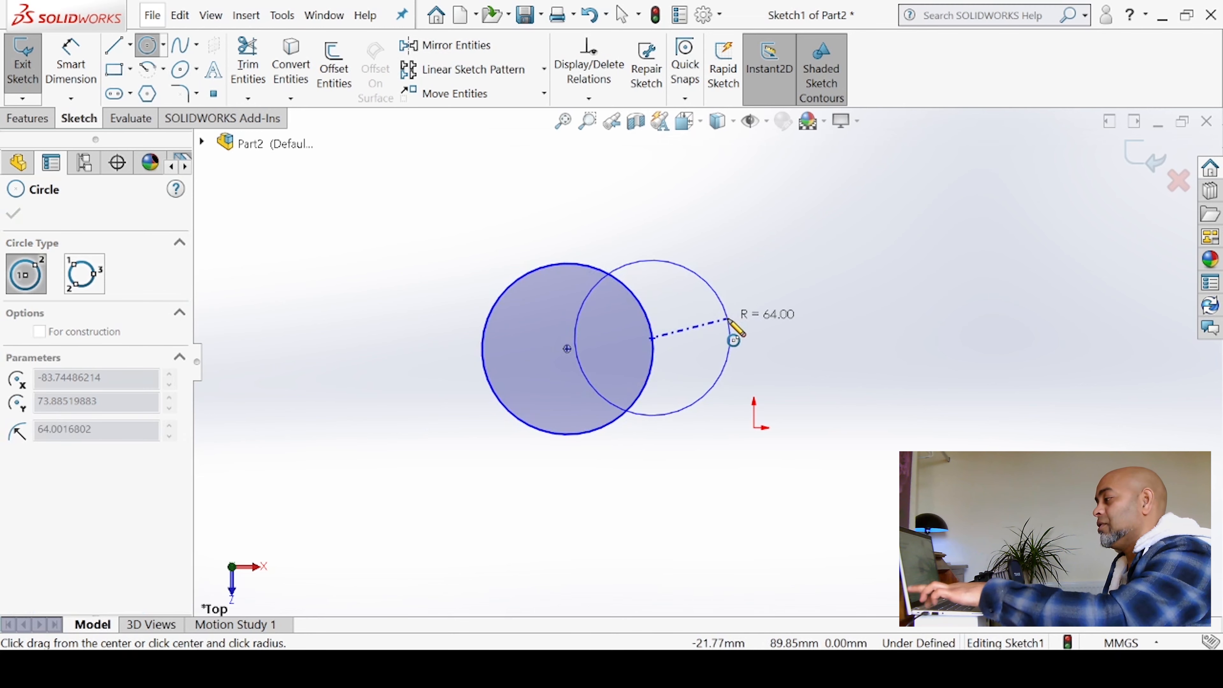
{"action": "key", "text": "Escape"}
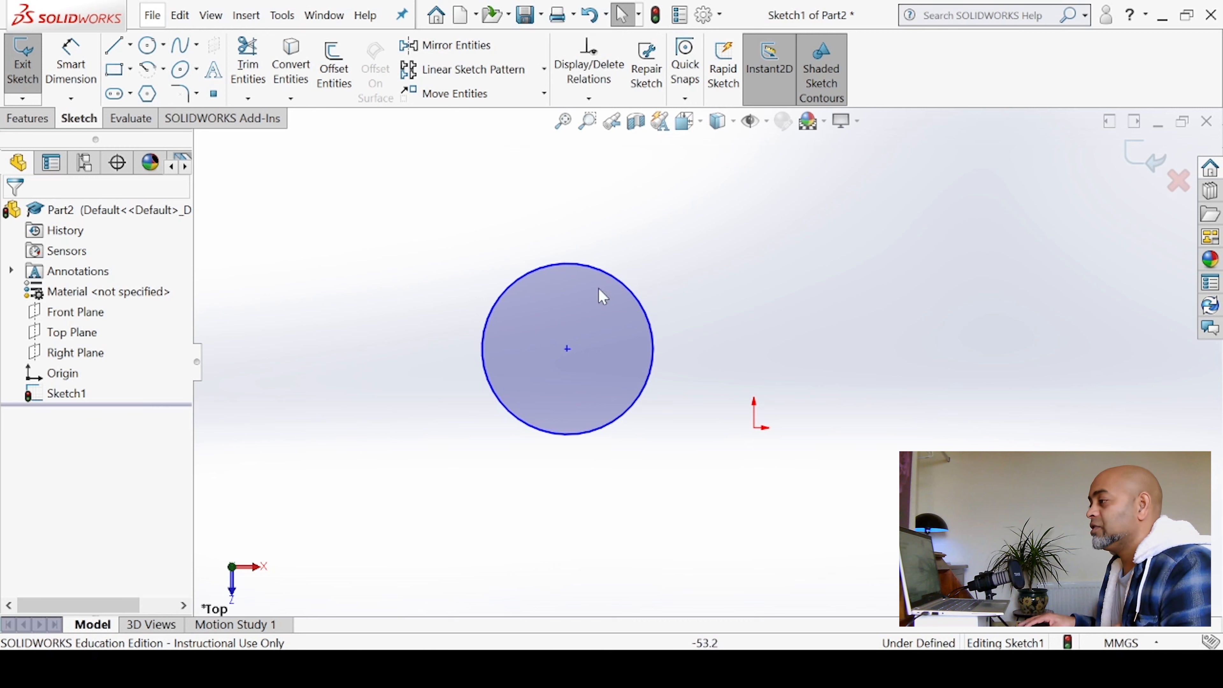
Step: Sketch a second center circle of about 107.2 mm radius, centered near X 11.3, Y 130.8 mm and tangent to the first circle
{"action": "left_click", "coordinate": [148, 45]}
{"action": "left_click", "coordinate": [768, 270]}
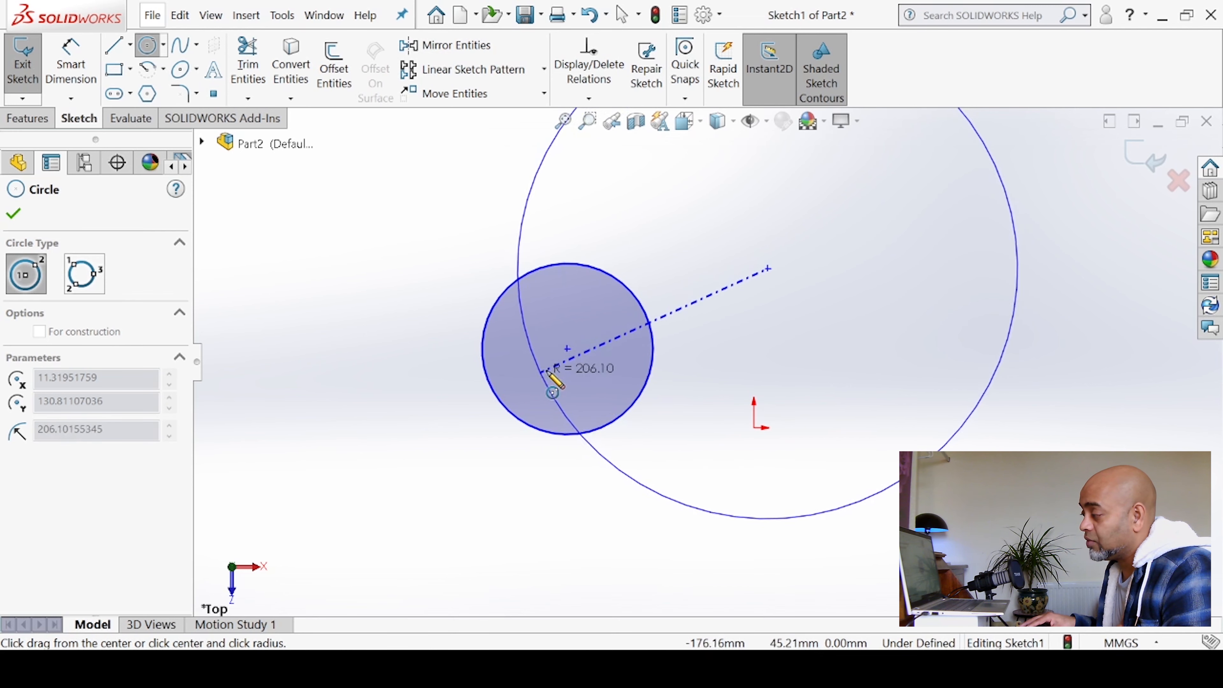
{"action": "left_click", "coordinate": [648, 318]}
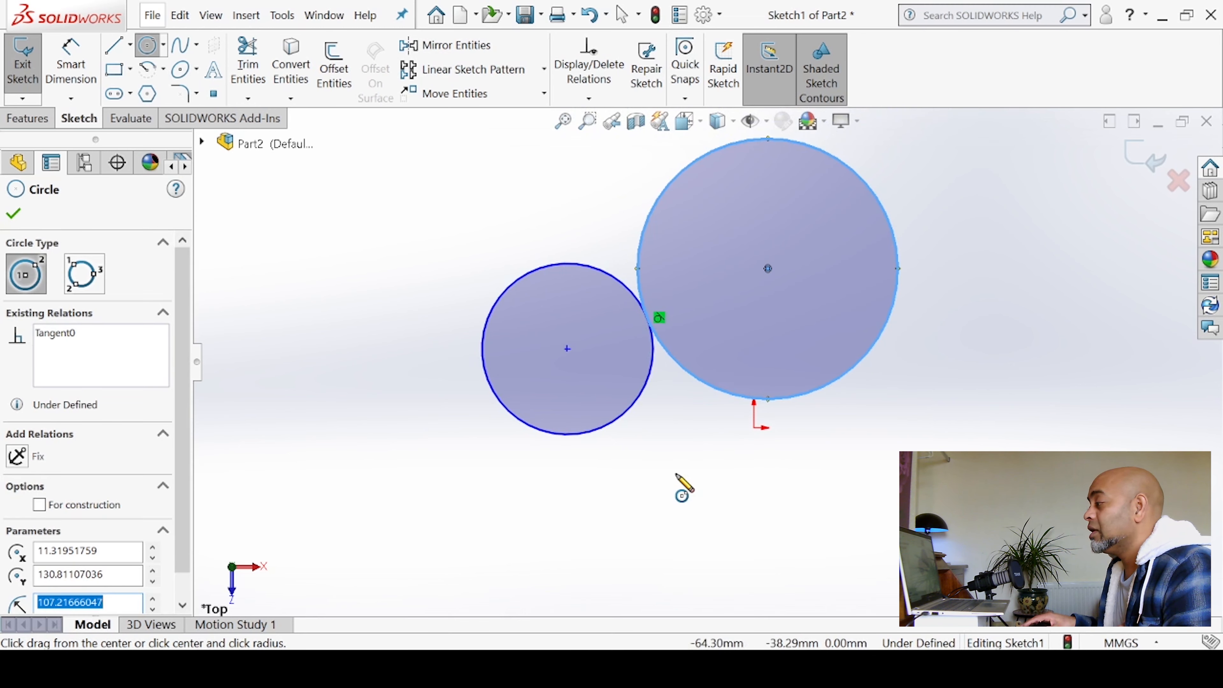
{"action": "left_click", "coordinate": [14, 214]}
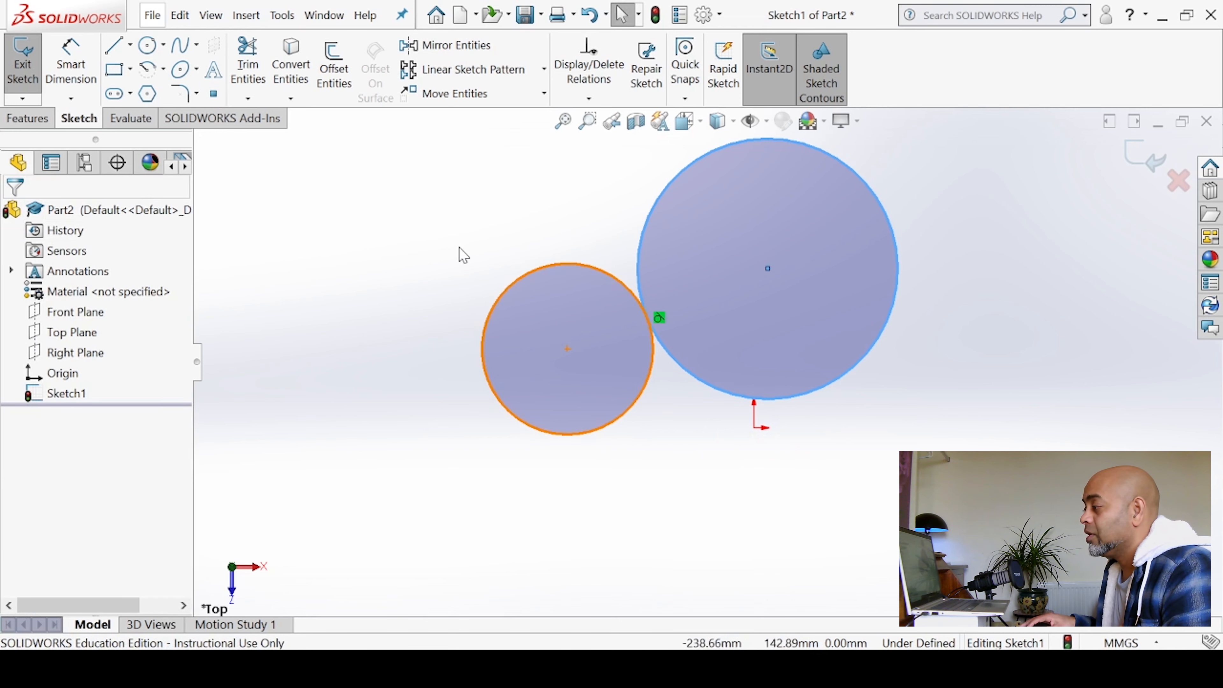
Step: Move the larger circle's center onto the origin so the two coincide
{"action": "scroll", "coordinate": [706, 362], "scroll_direction": "up", "scroll_amount": 2}
{"action": "scroll", "coordinate": [795, 260], "scroll_direction": "down", "scroll_amount": 1}
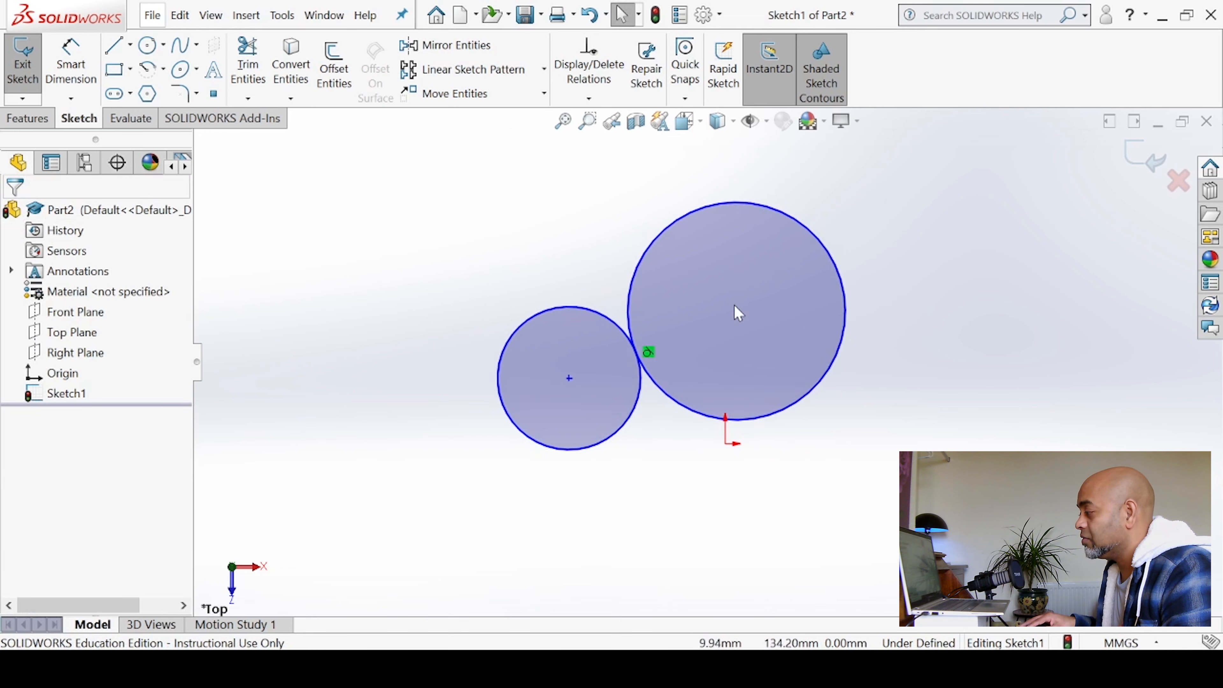
{"action": "left_click_drag", "start_coordinate": [737, 311], "coordinate": [725, 444]}
{"action": "key", "text": "Escape"}
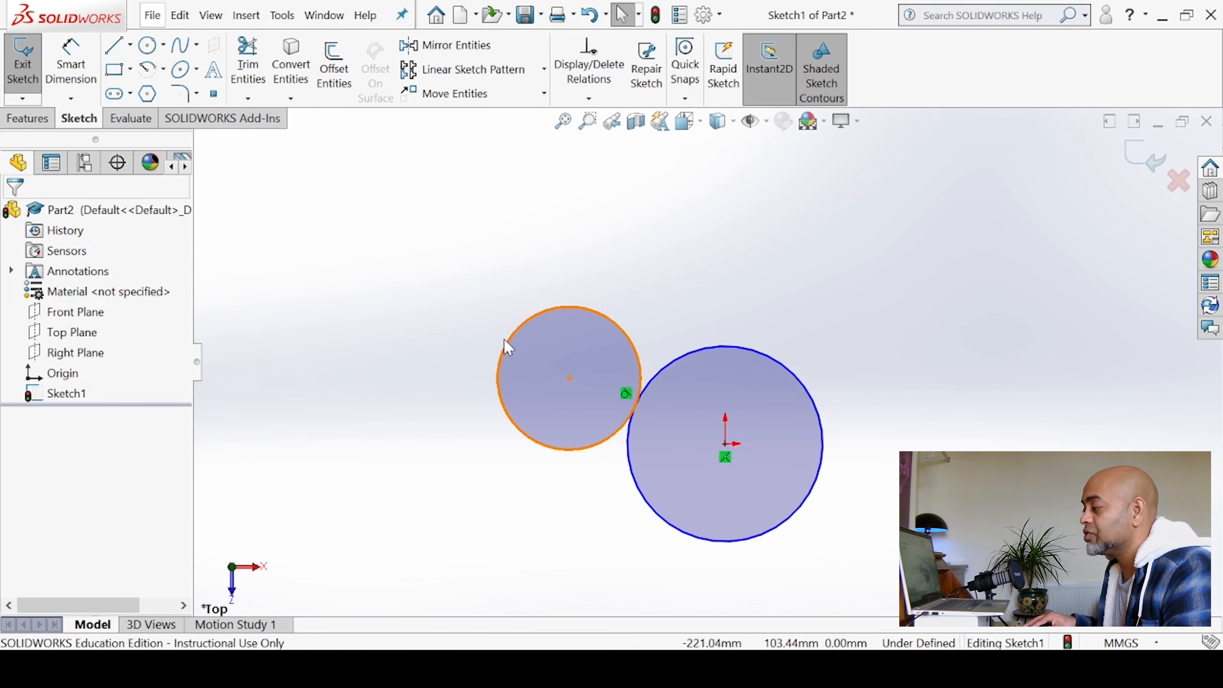
Step: Move the free circle's center to about X -287 mm, Y 0 mm, horizontally level with the origin
{"action": "left_click_drag", "start_coordinate": [499, 349], "coordinate": [441, 443]}
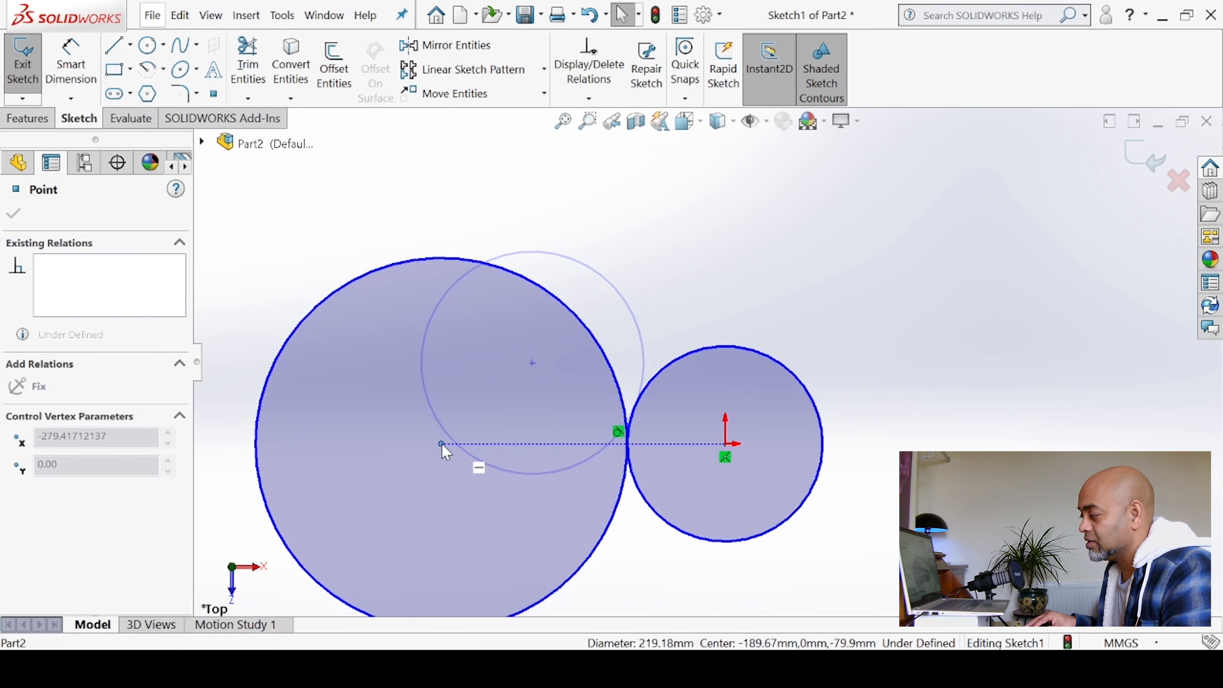
{"action": "mouse_move", "coordinate": [441, 443]}
{"action": "left_mouse_down"}
{"action": "mouse_move", "coordinate": [446, 373]}
{"action": "mouse_move", "coordinate": [474, 301]}
{"action": "mouse_move", "coordinate": [430, 444]}
{"action": "left_mouse_up"}
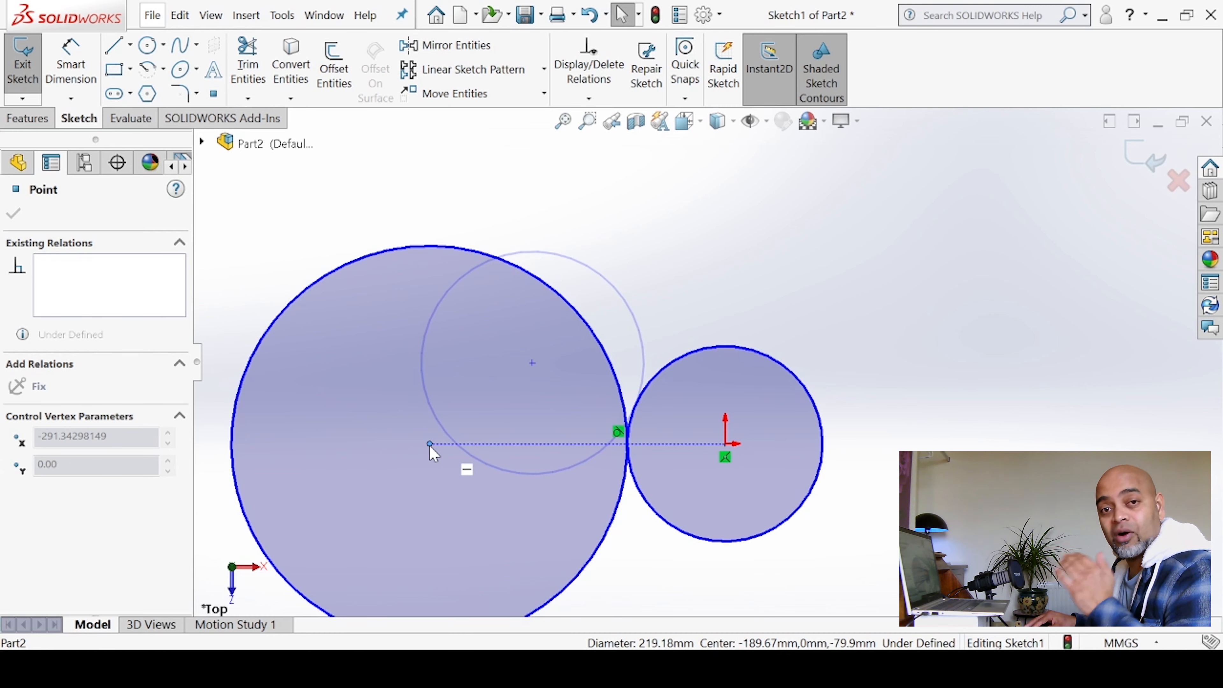
{"action": "mouse_move", "coordinate": [430, 444]}
{"action": "left_mouse_down"}
{"action": "mouse_move", "coordinate": [431, 410]}
{"action": "mouse_move", "coordinate": [430, 423]}
{"action": "left_mouse_up"}
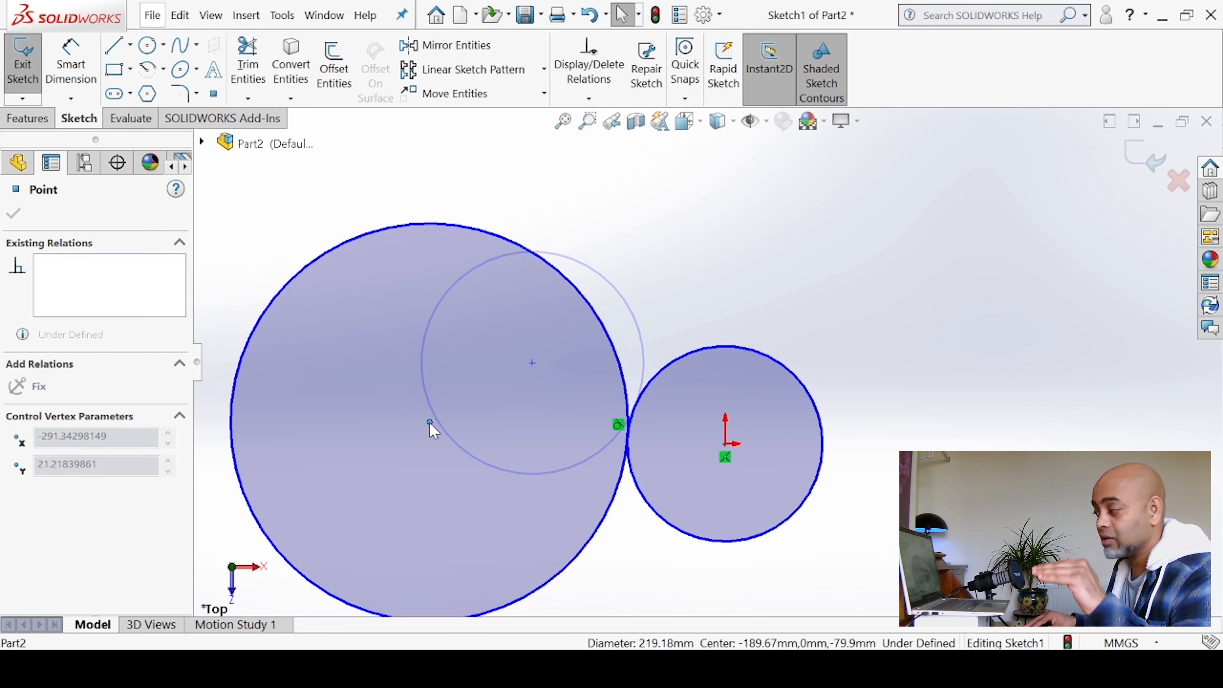
{"action": "left_click_drag", "start_coordinate": [430, 423], "coordinate": [434, 444]}
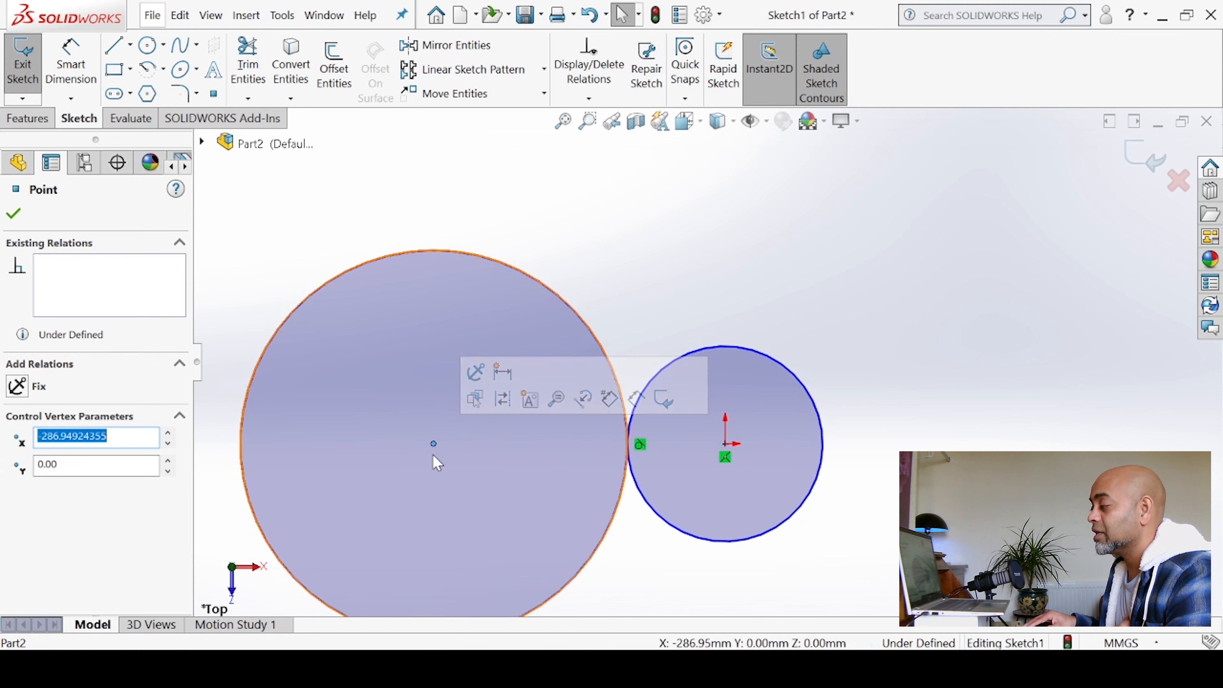
{"action": "left_click", "coordinate": [631, 504]}
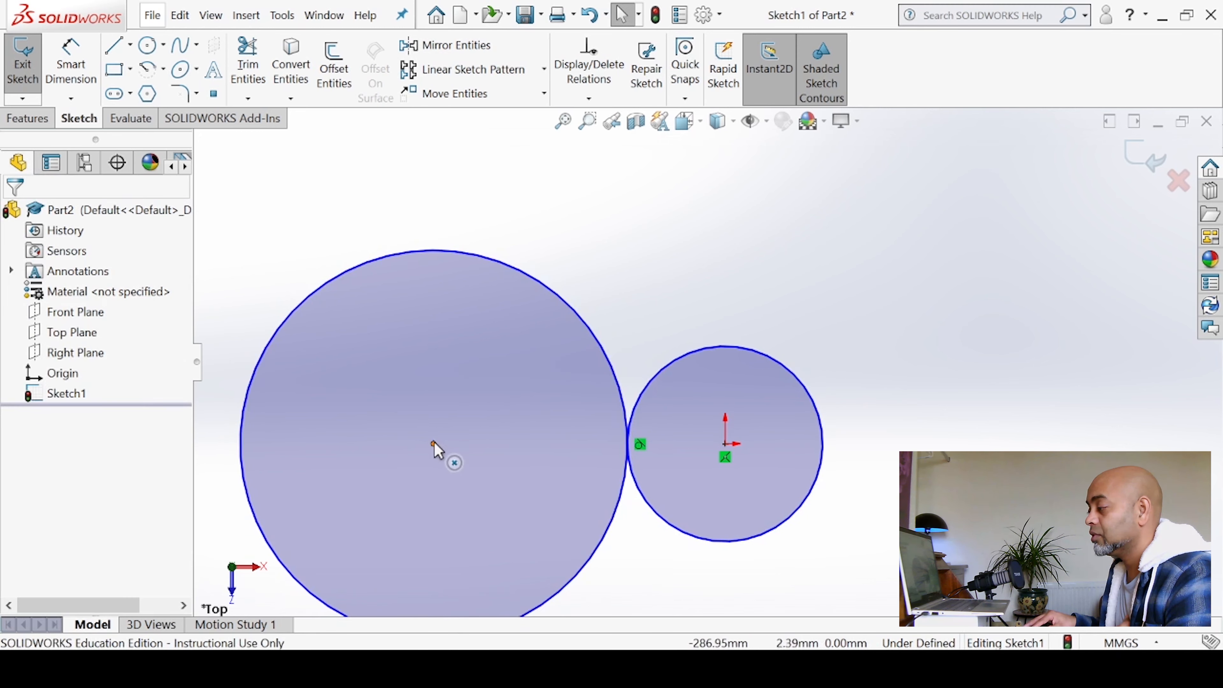
Step: Move the left circle's center along the horizontal through the origin, ending farther left of the origin circle
{"action": "mouse_move", "coordinate": [434, 443]}
{"action": "left_mouse_down"}
{"action": "mouse_move", "coordinate": [444, 433]}
{"action": "mouse_move", "coordinate": [439, 449]}
{"action": "left_mouse_up"}
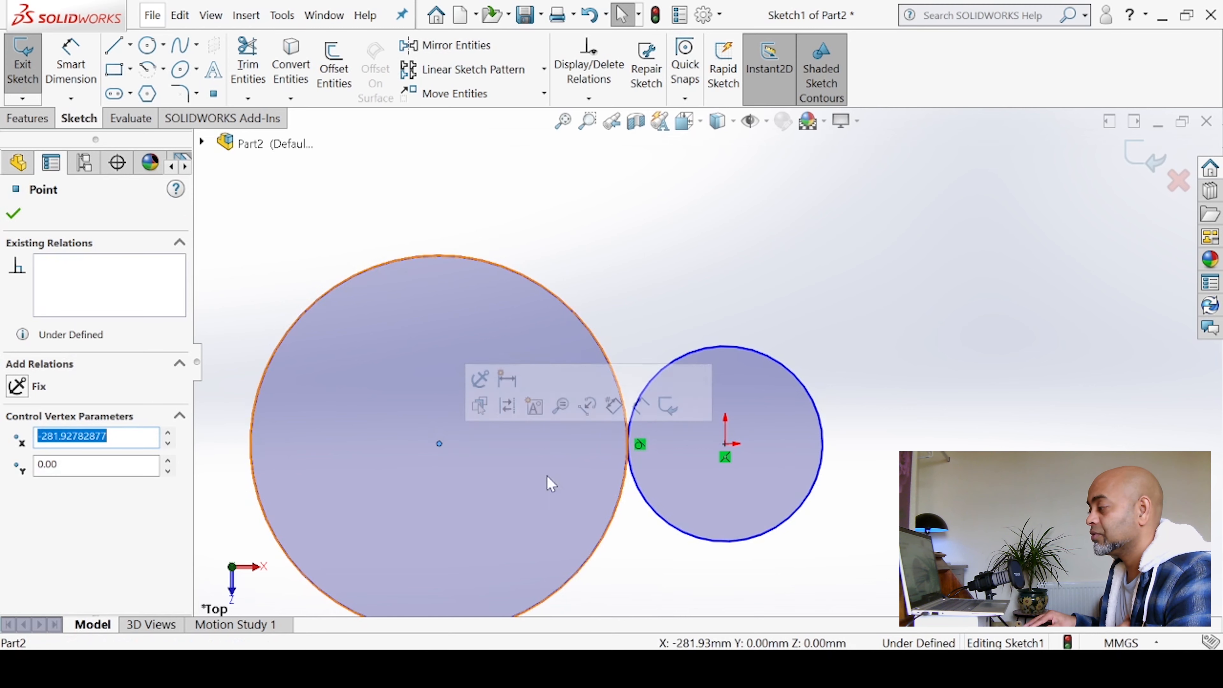
{"action": "left_click", "coordinate": [771, 588]}
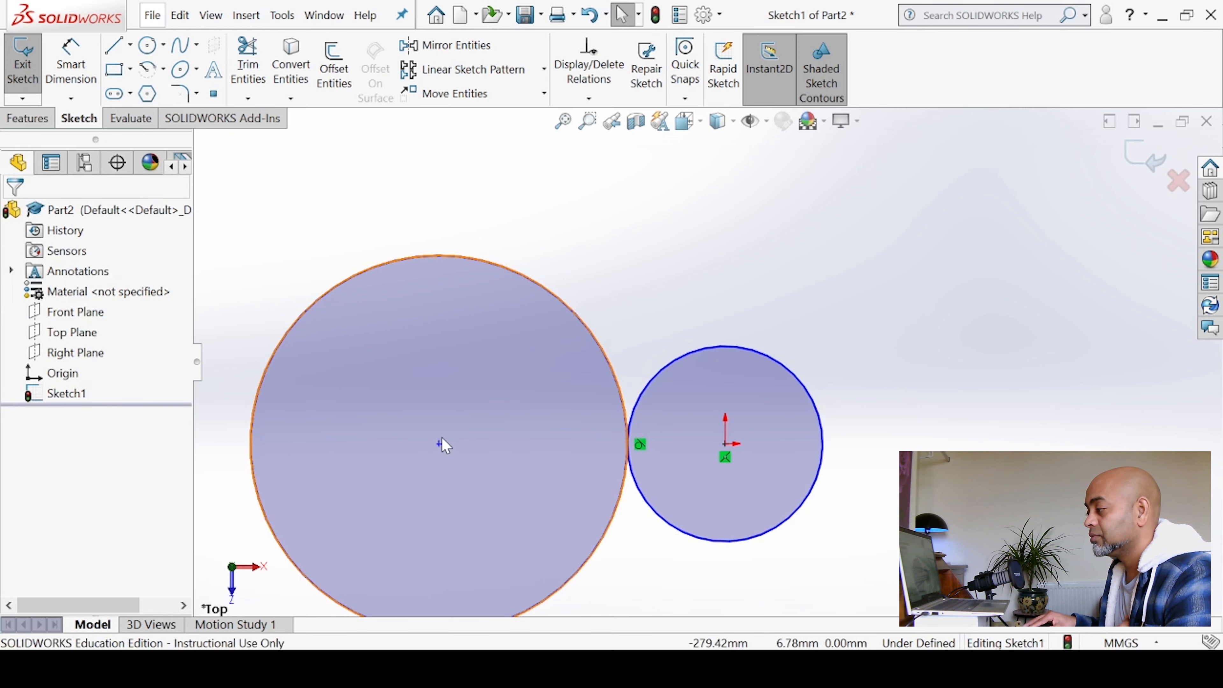
{"action": "left_click_drag", "start_coordinate": [442, 436], "coordinate": [381, 444]}
{"action": "key", "text": "Escape"}
{"action": "scroll", "coordinate": [572, 410], "scroll_direction": "down", "scroll_amount": 5}
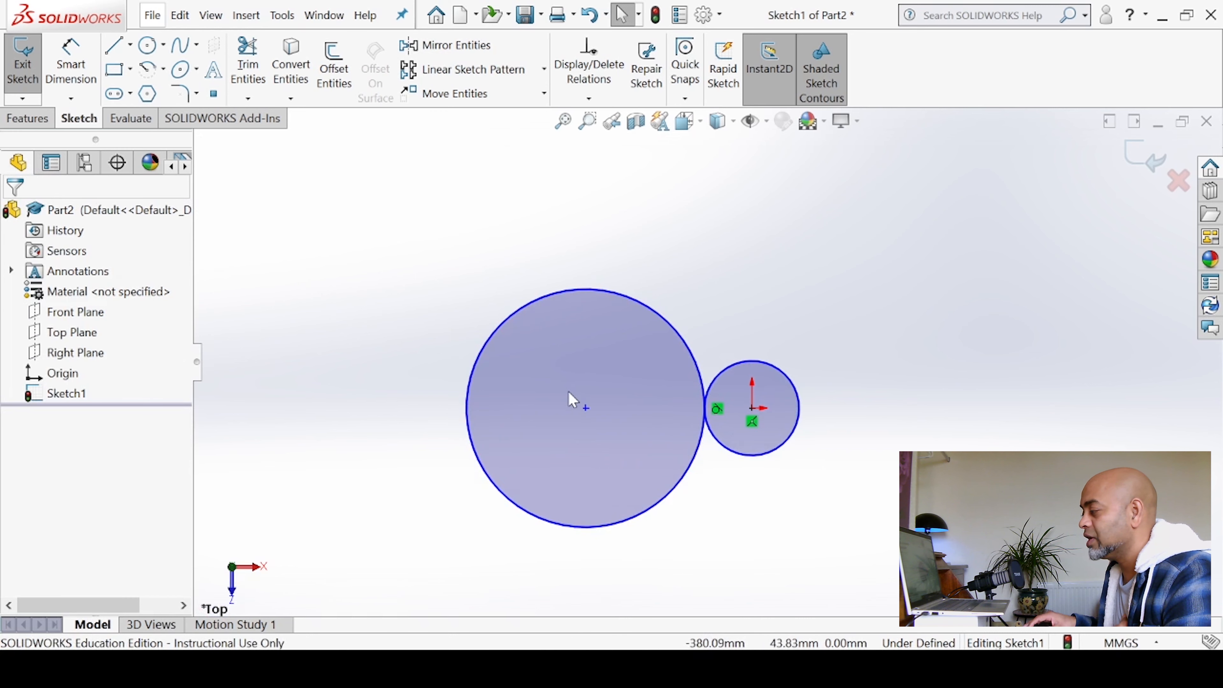
{"action": "scroll", "coordinate": [568, 401], "scroll_direction": "up", "scroll_amount": 3}
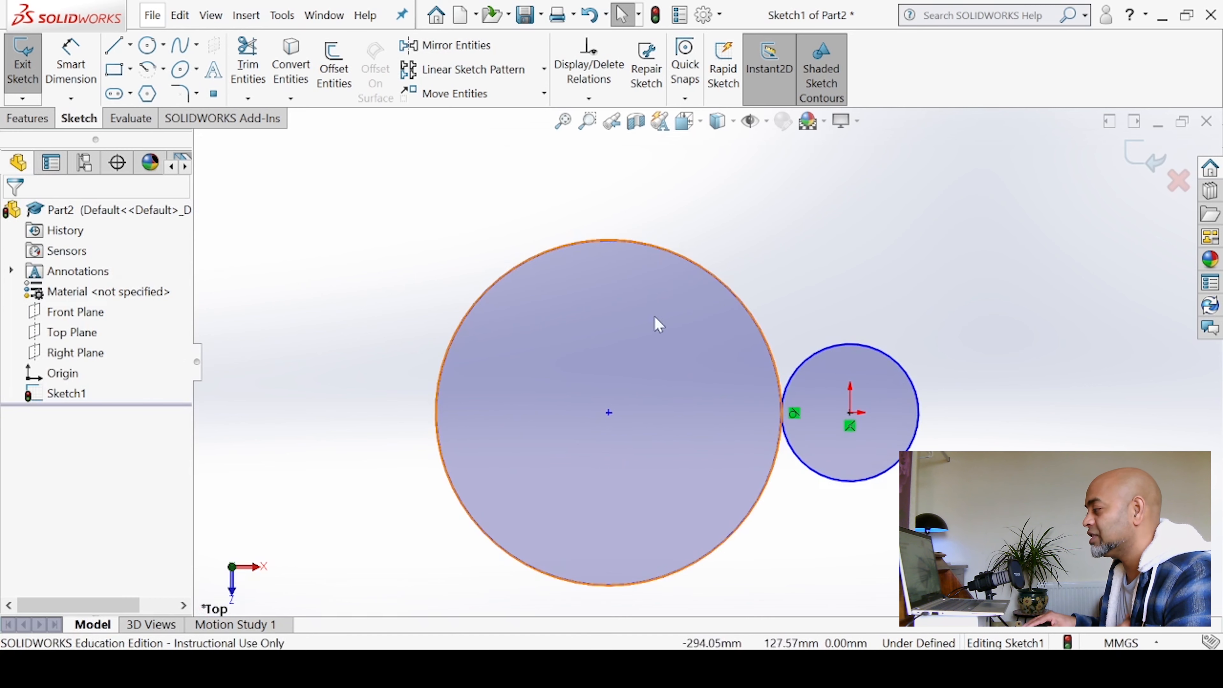
Step: Resize the origin-centered circle to about 416.7 mm diameter and the left circle to about 264.8 mm diameter
{"action": "mouse_move", "coordinate": [855, 420]}
{"action": "left_mouse_down"}
{"action": "mouse_move", "coordinate": [874, 359]}
{"action": "mouse_move", "coordinate": [854, 424]}
{"action": "left_mouse_up"}
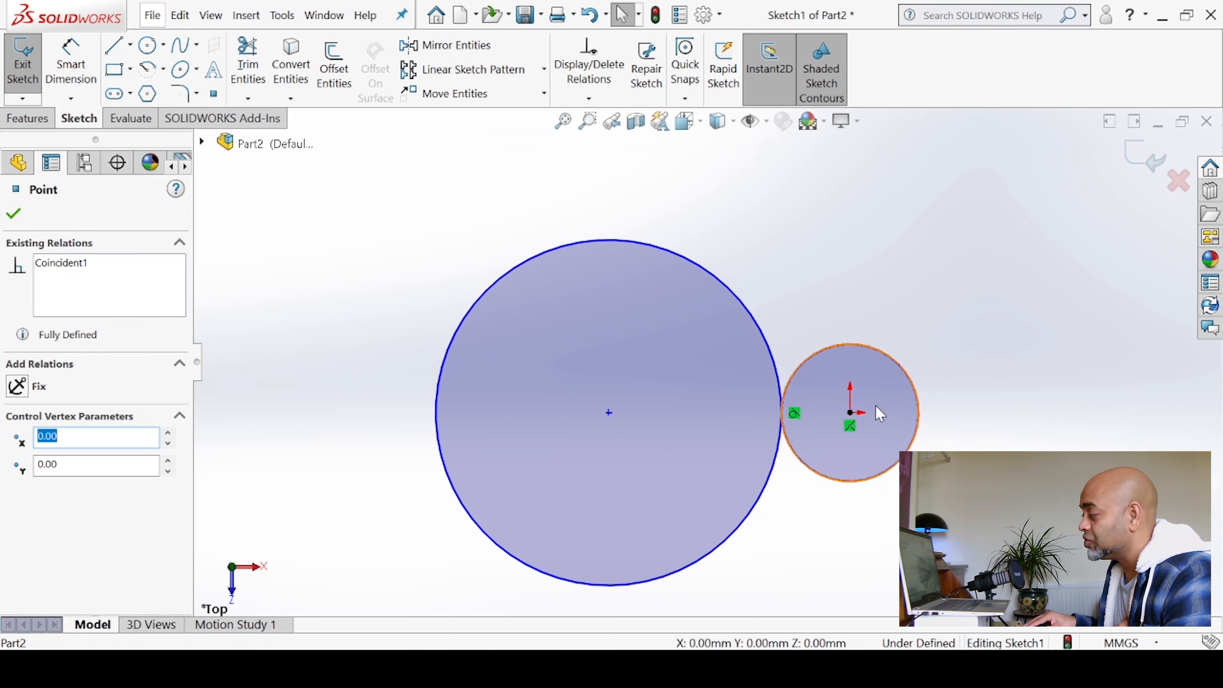
{"action": "left_click_drag", "start_coordinate": [920, 407], "coordinate": [1003, 405]}
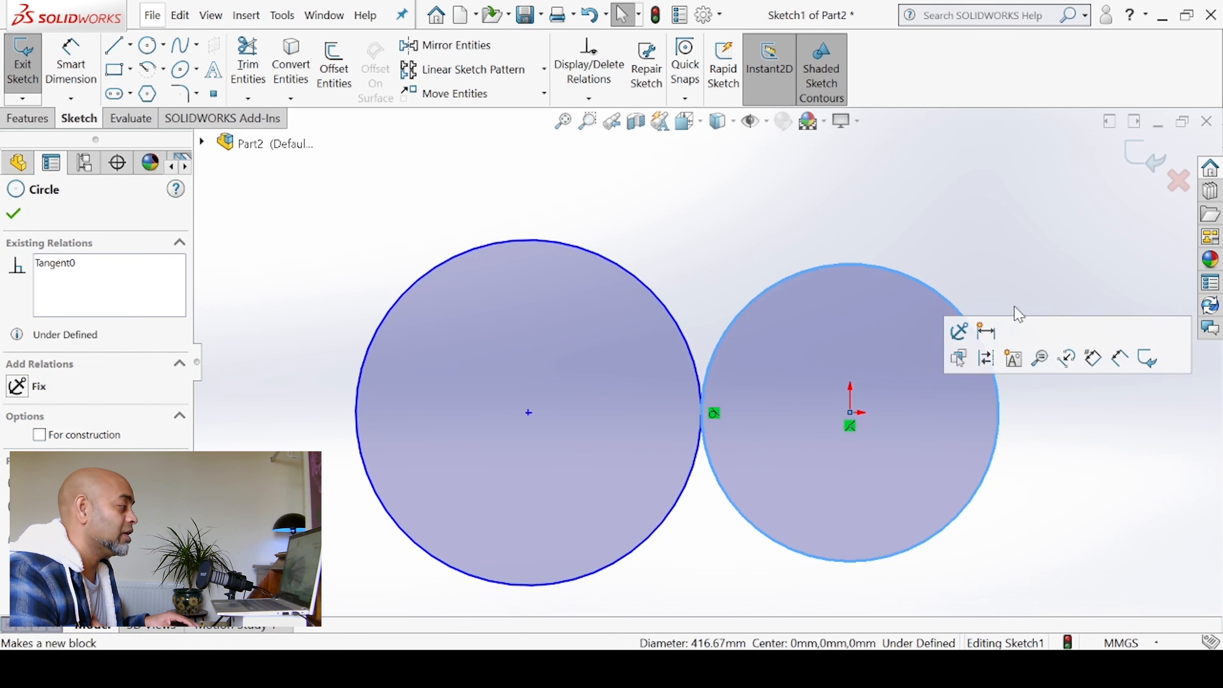
{"action": "key", "text": "Escape"}
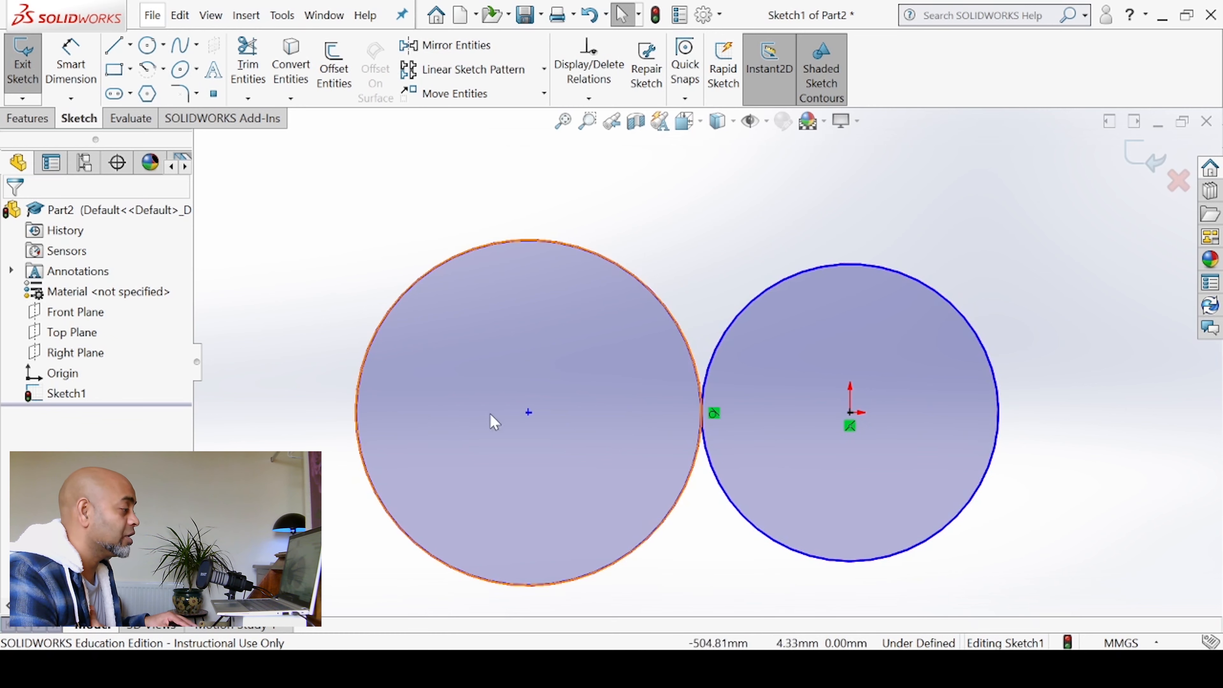
{"action": "left_click_drag", "start_coordinate": [415, 541], "coordinate": [469, 489]}
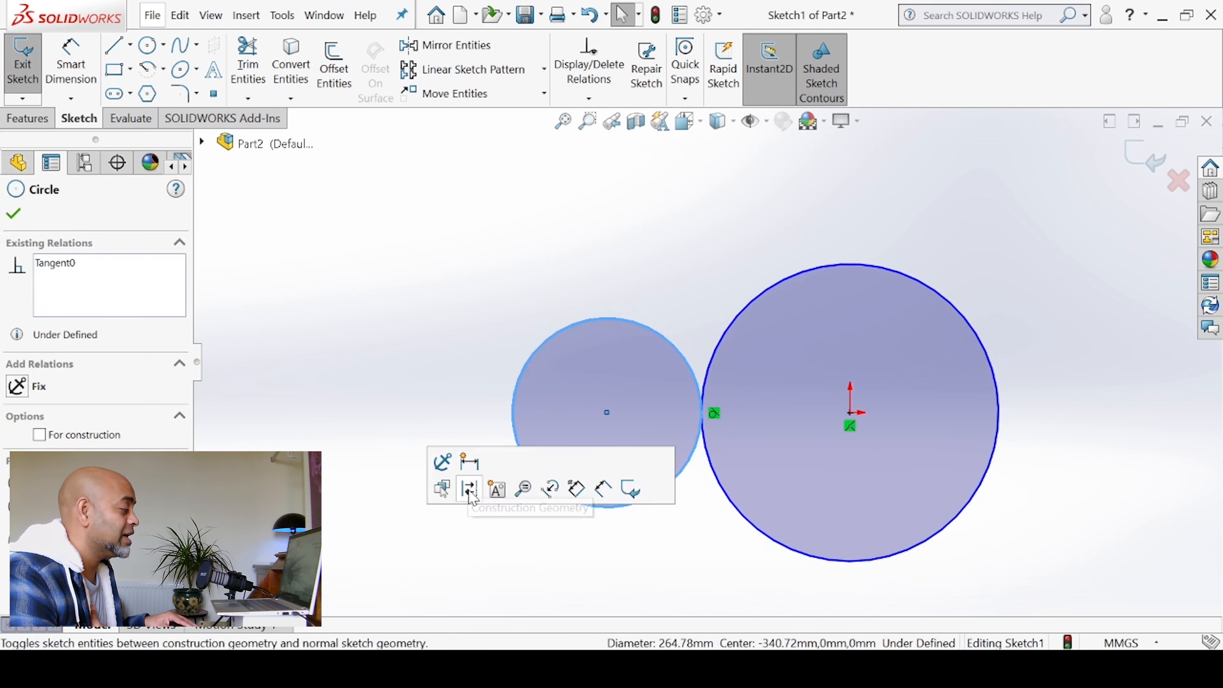
{"action": "key", "text": "Escape"}
Step: Delete the coincident relation at the origin and move the larger circle's center about 24.8 mm to the right of the origin
{"action": "left_click", "coordinate": [848, 431]}
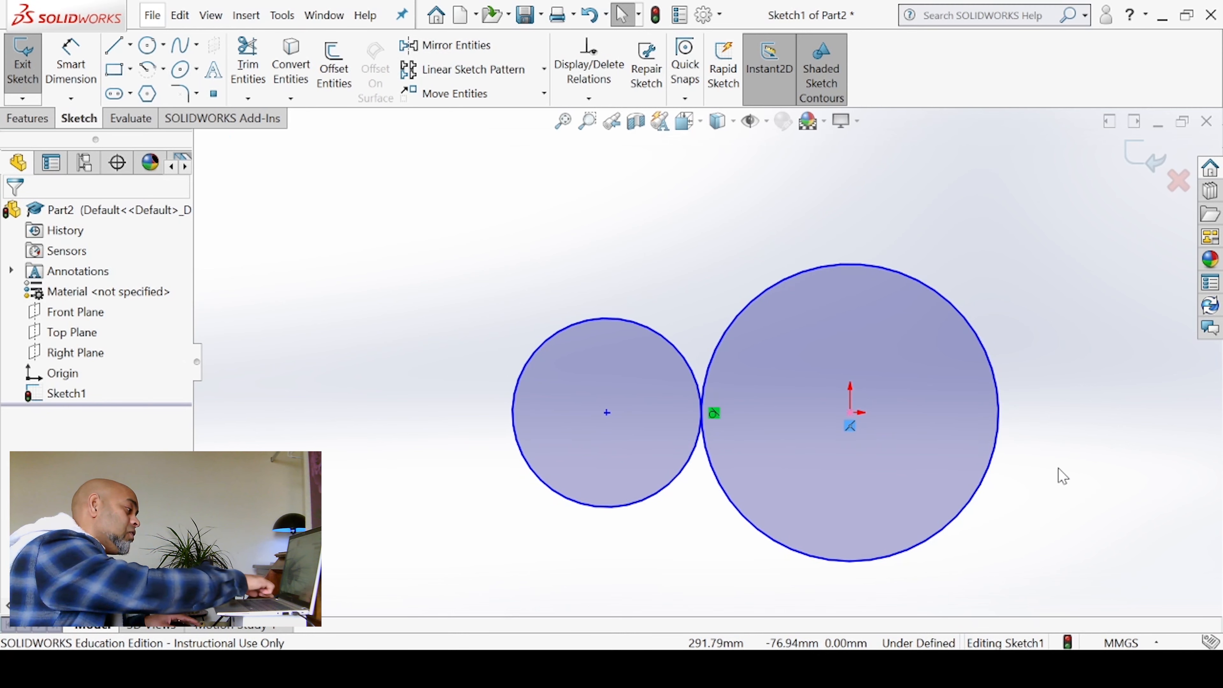
{"action": "key", "text": "Delete"}
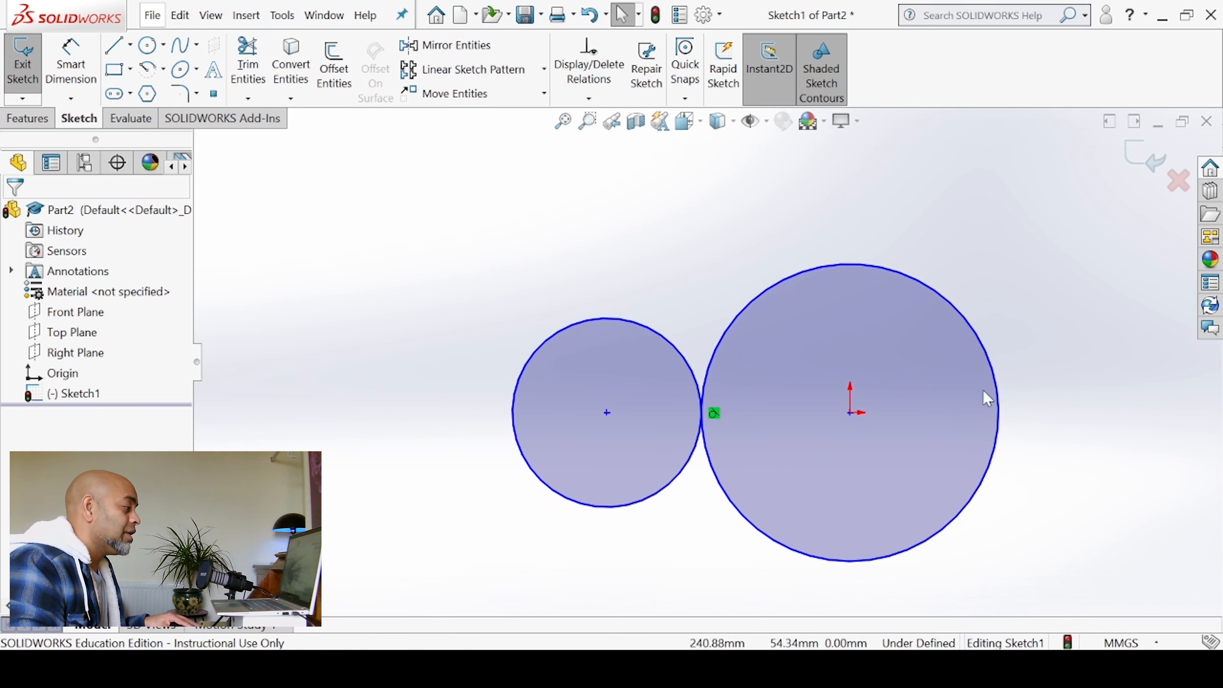
{"action": "mouse_move", "coordinate": [850, 412]}
{"action": "left_mouse_down"}
{"action": "mouse_move", "coordinate": [853, 318]}
{"action": "mouse_move", "coordinate": [866, 415]}
{"action": "mouse_move", "coordinate": [847, 486]}
{"action": "mouse_move", "coordinate": [844, 432]}
{"action": "mouse_move", "coordinate": [853, 412]}
{"action": "mouse_move", "coordinate": [868, 414]}
{"action": "left_mouse_up"}
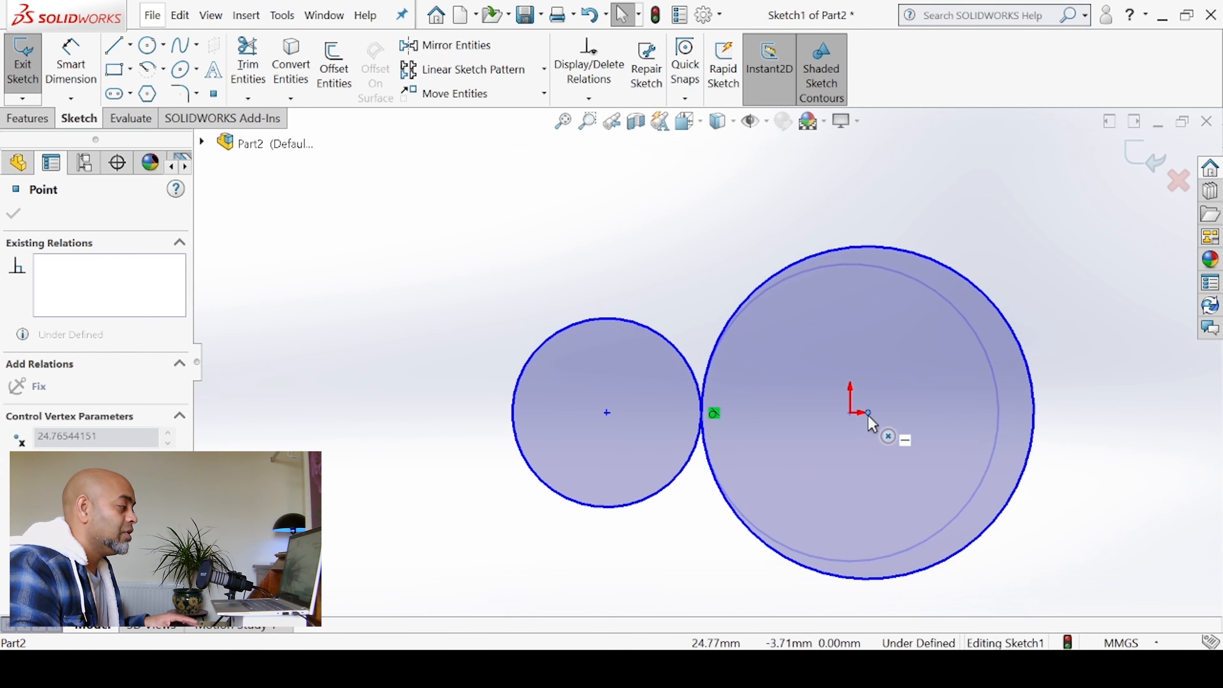
{"action": "left_click", "coordinate": [677, 530]}
Step: Delete both tangent circles from the sketch
{"action": "scroll", "coordinate": [672, 533], "scroll_direction": "up", "scroll_amount": 3}
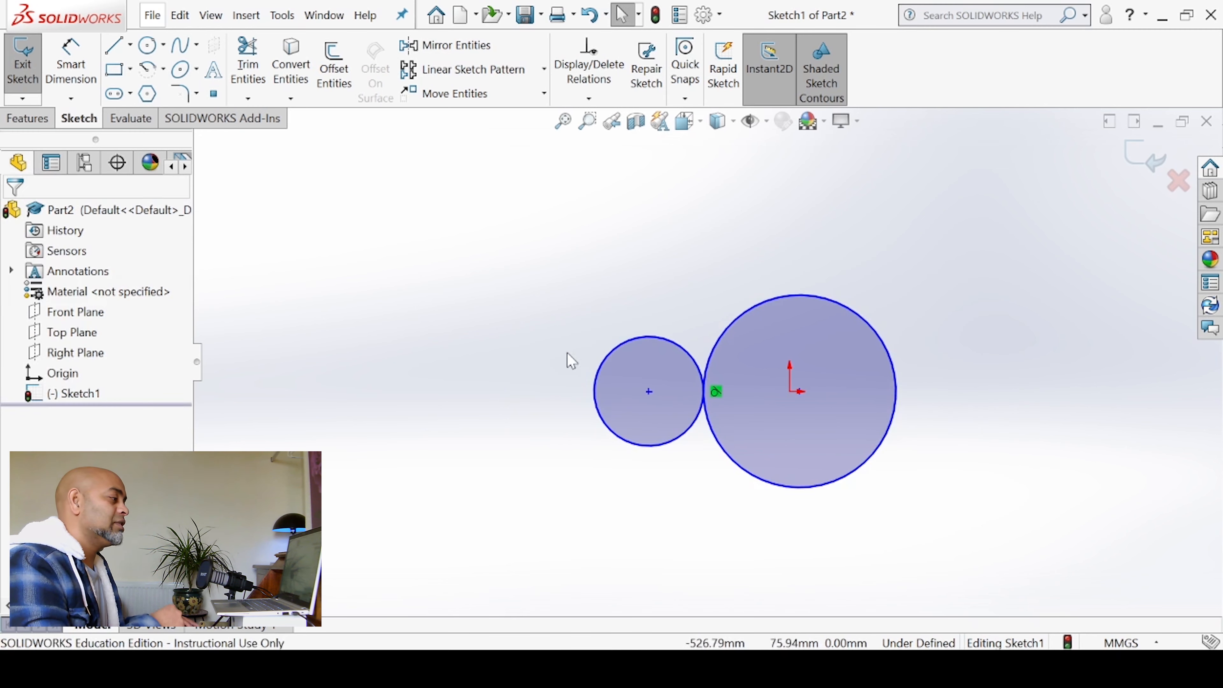
{"action": "left_click_drag", "start_coordinate": [538, 192], "coordinate": [991, 582]}
{"action": "left_click", "coordinate": [549, 496]}
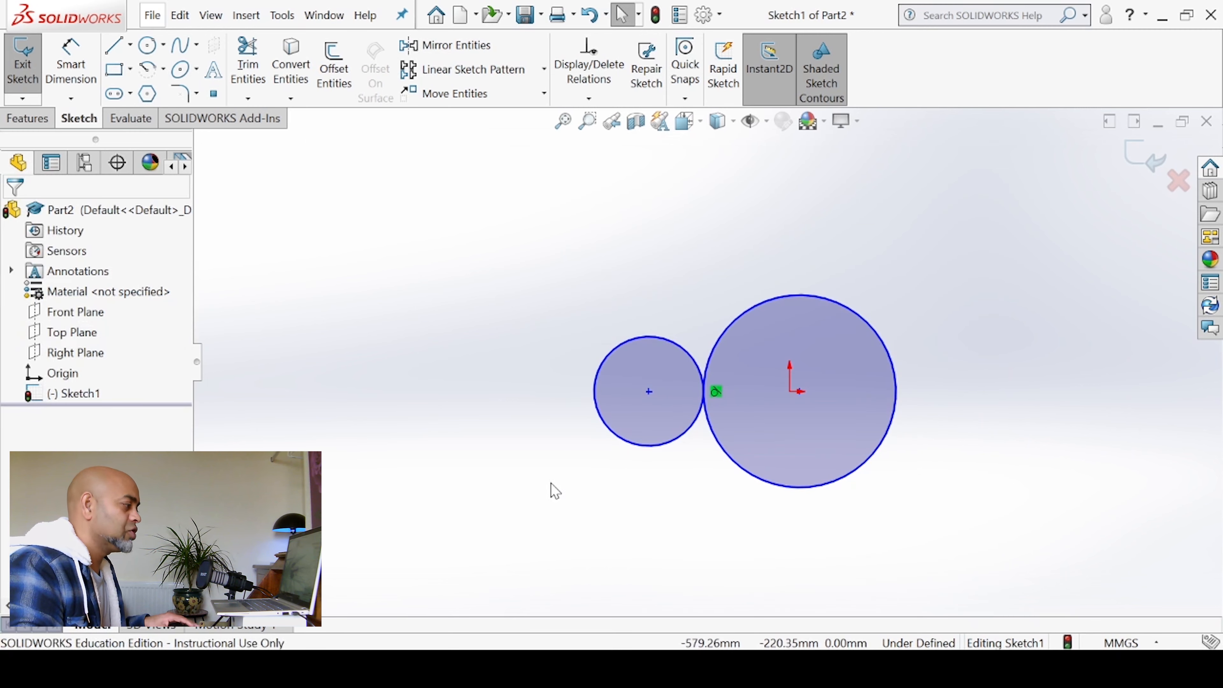
{"action": "mouse_move", "coordinate": [485, 257]}
{"action": "left_mouse_down"}
{"action": "mouse_move", "coordinate": [1015, 549]}
{"action": "mouse_move", "coordinate": [1002, 554]}
{"action": "left_mouse_up"}
{"action": "key", "text": "Delete"}
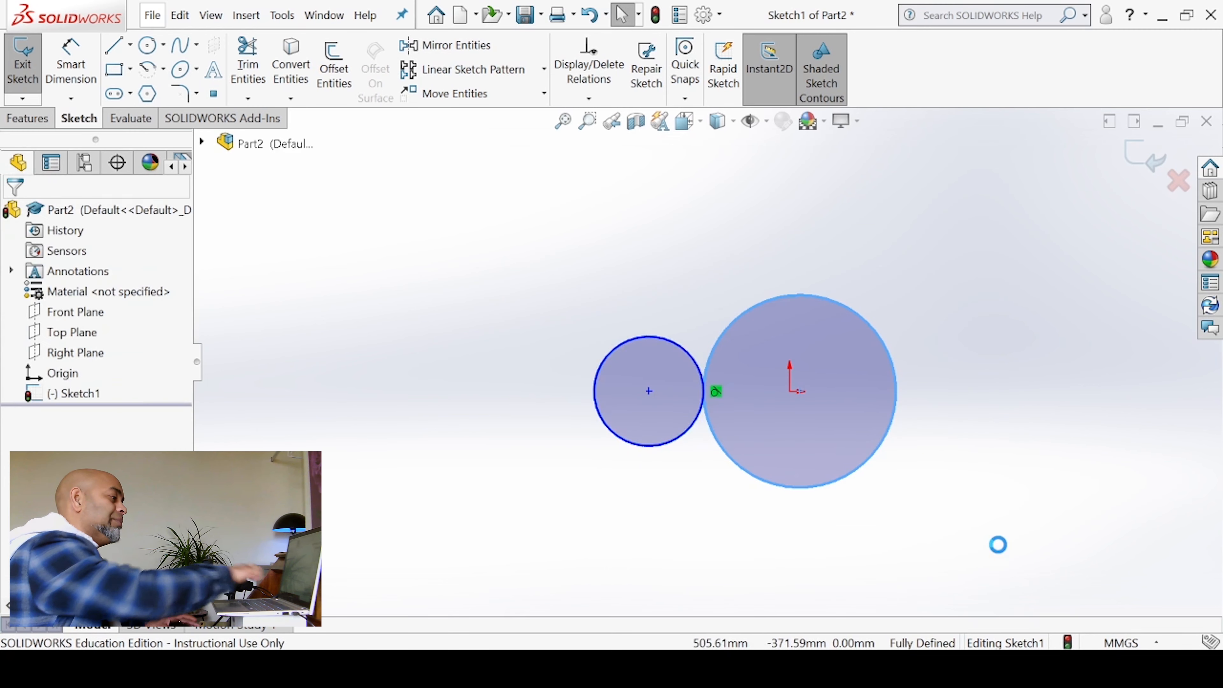
{"action": "left_click", "coordinate": [114, 71]}
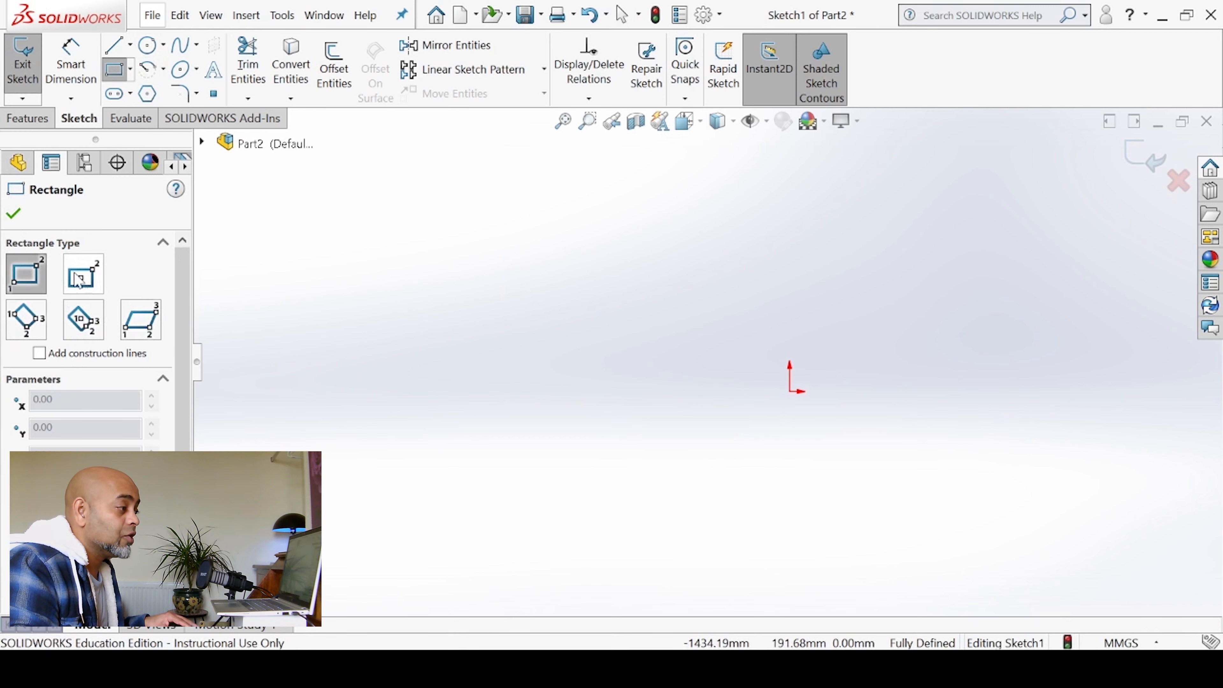
{"action": "left_click", "coordinate": [83, 278]}
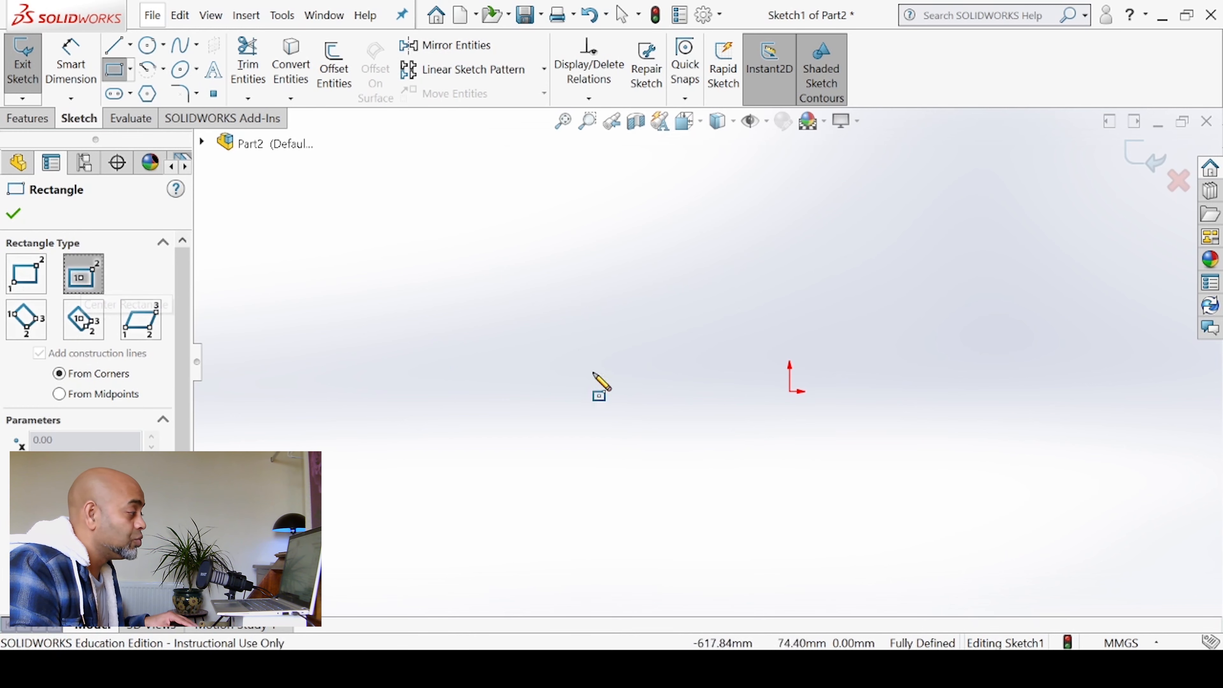
{"action": "left_click", "coordinate": [789, 391]}
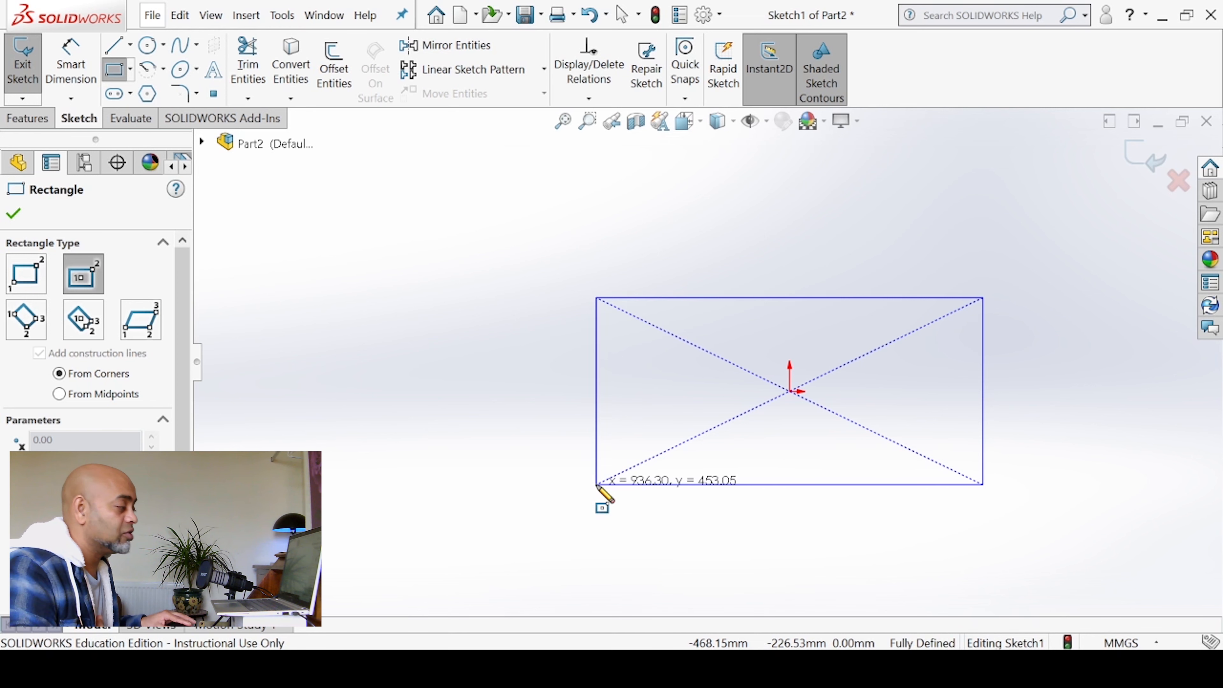
{"action": "key", "text": "Escape"}
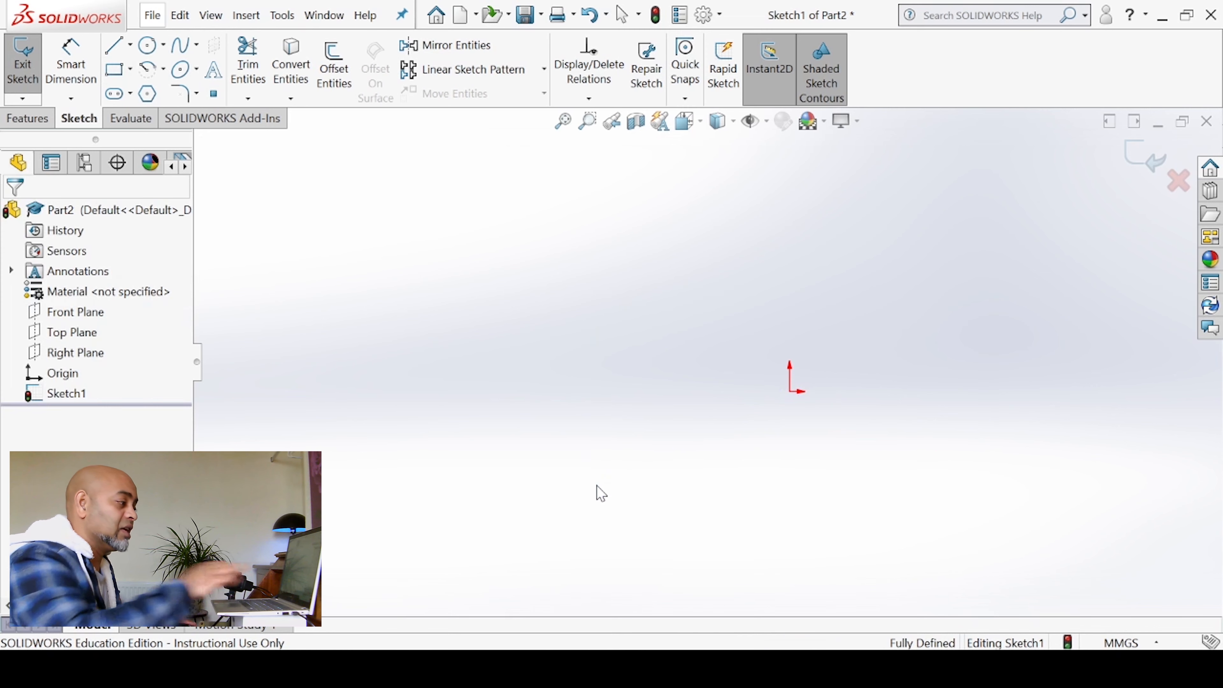
Step: Sketch a center rectangle to the left of the origin, away from it, and undo it
{"action": "left_click", "coordinate": [114, 69]}
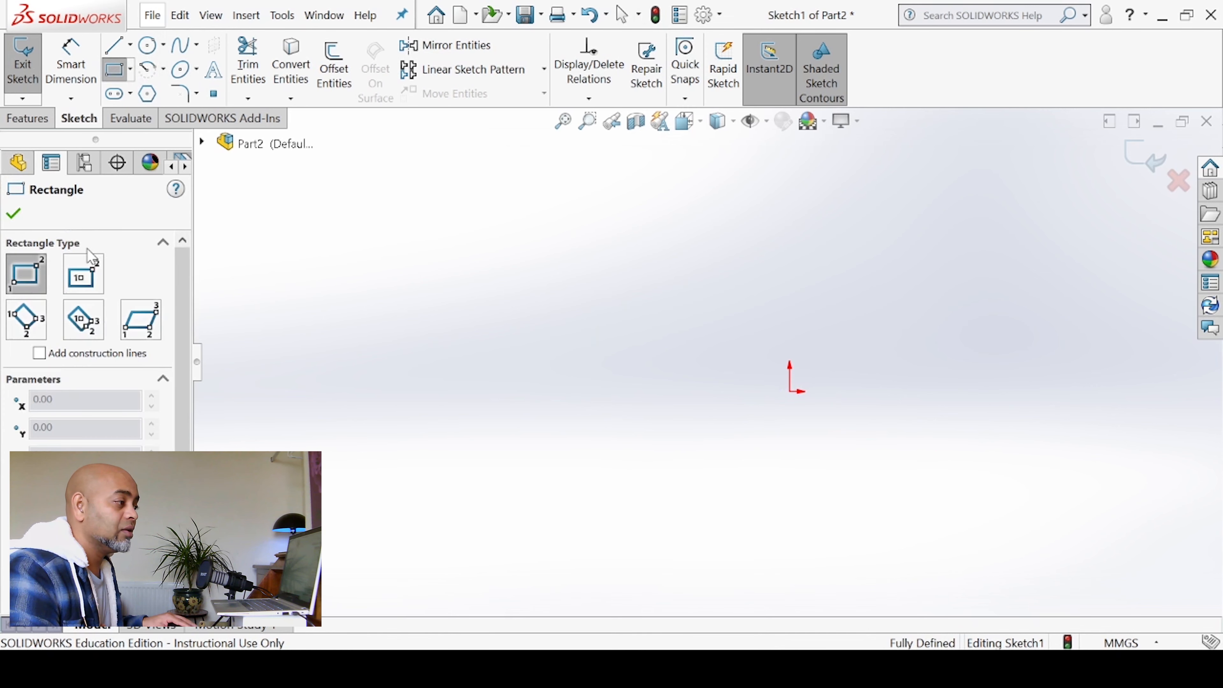
{"action": "left_click", "coordinate": [83, 273]}
{"action": "left_click", "coordinate": [498, 354]}
{"action": "left_click", "coordinate": [648, 471]}
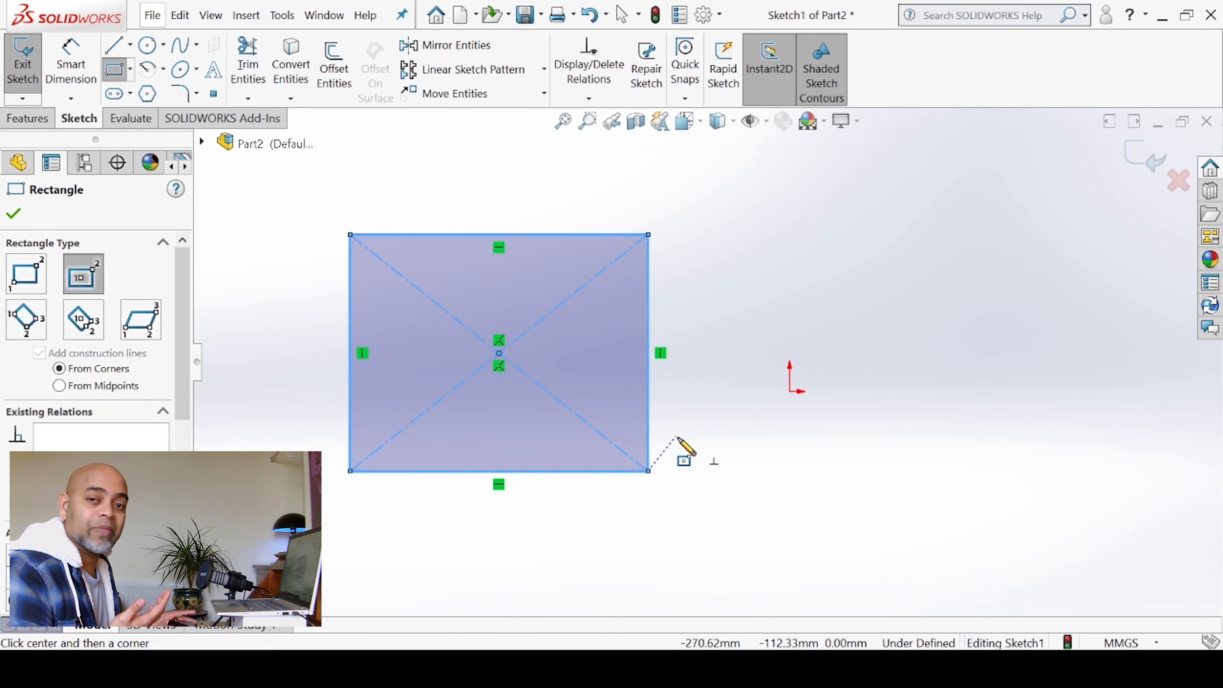
{"action": "key", "text": "ctrl+z"}
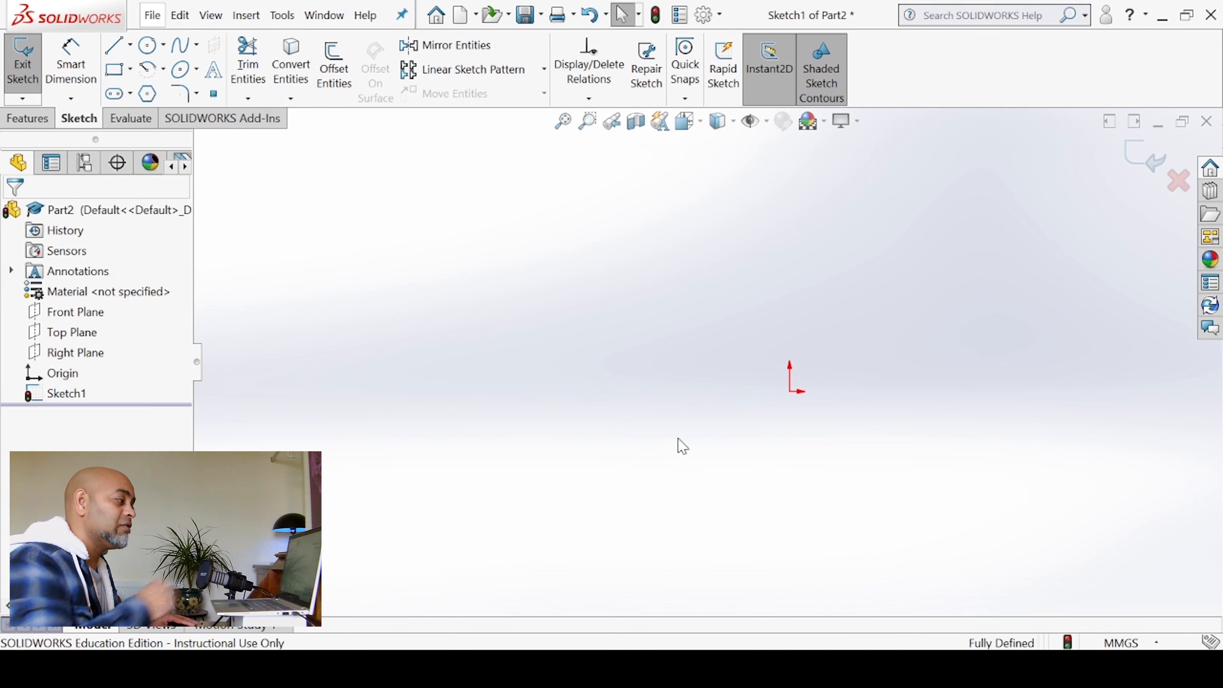
Step: Sketch a center rectangle of about 1057 by 589 mm centered on the origin
{"action": "left_click", "coordinate": [119, 76]}
{"action": "left_click", "coordinate": [83, 273]}
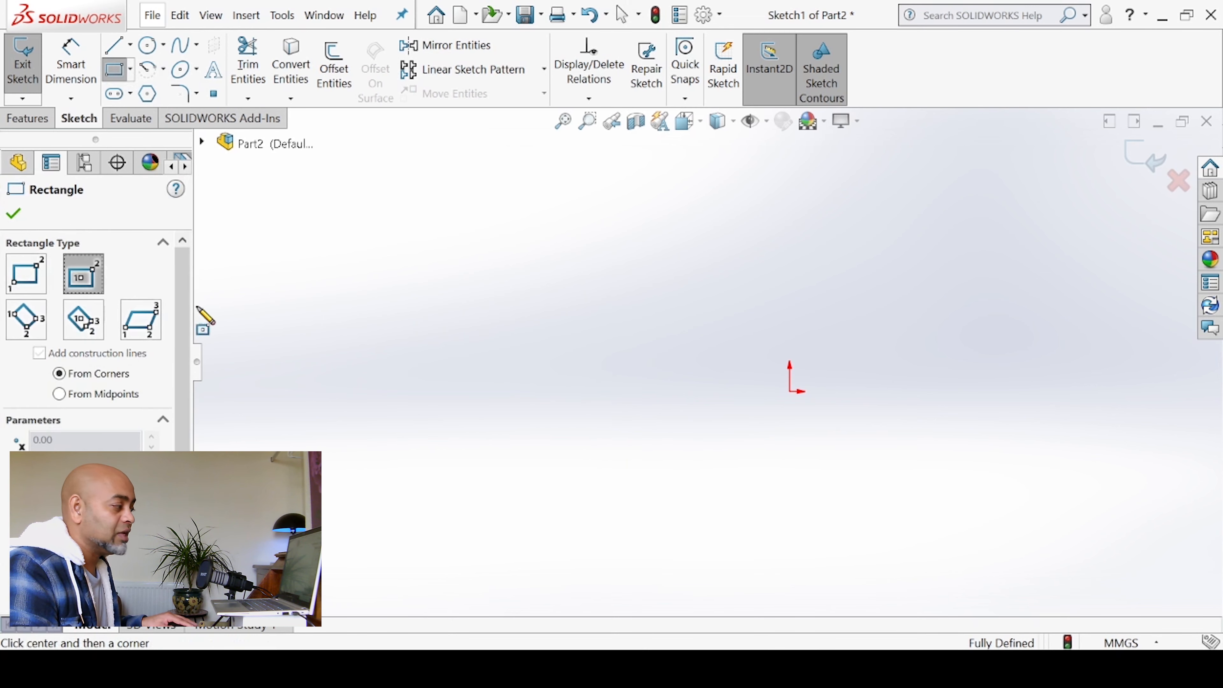
{"action": "left_click", "coordinate": [789, 393]}
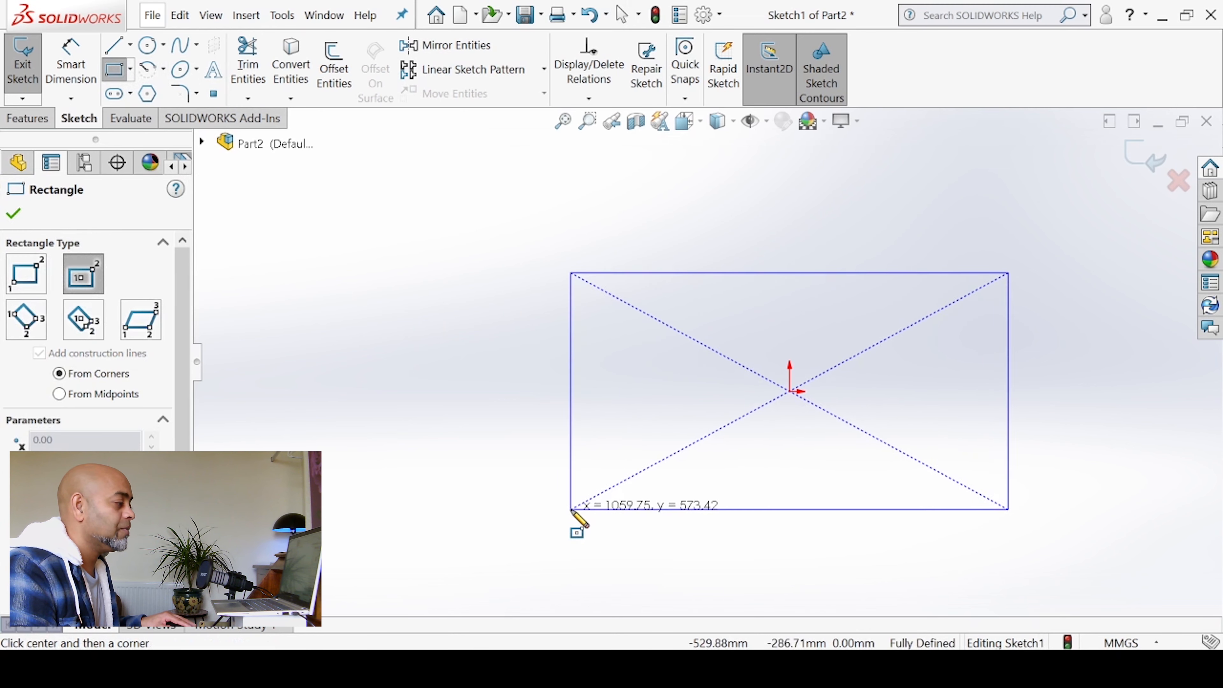
{"action": "left_click", "coordinate": [572, 511]}
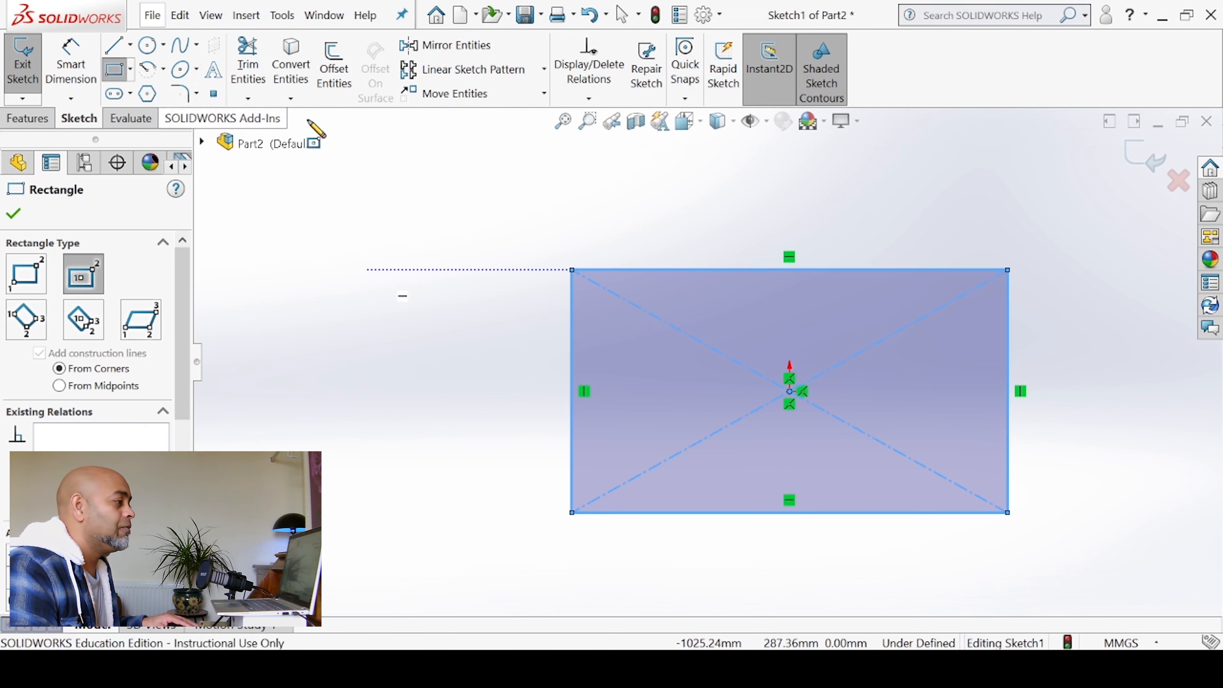
Step: Sketch center circles on two rectangle corners: about 180 mm radius at the lower-left and about 232 mm radius at the upper-right
{"action": "left_click", "coordinate": [147, 45]}
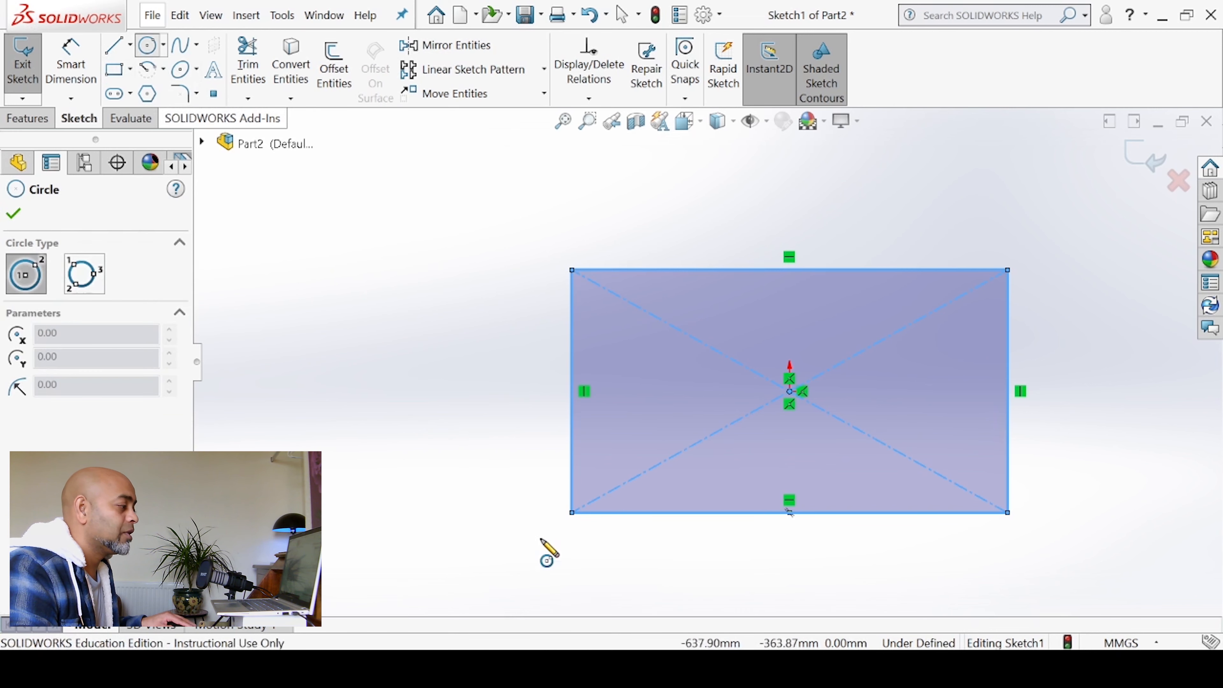
{"action": "left_click", "coordinate": [572, 512]}
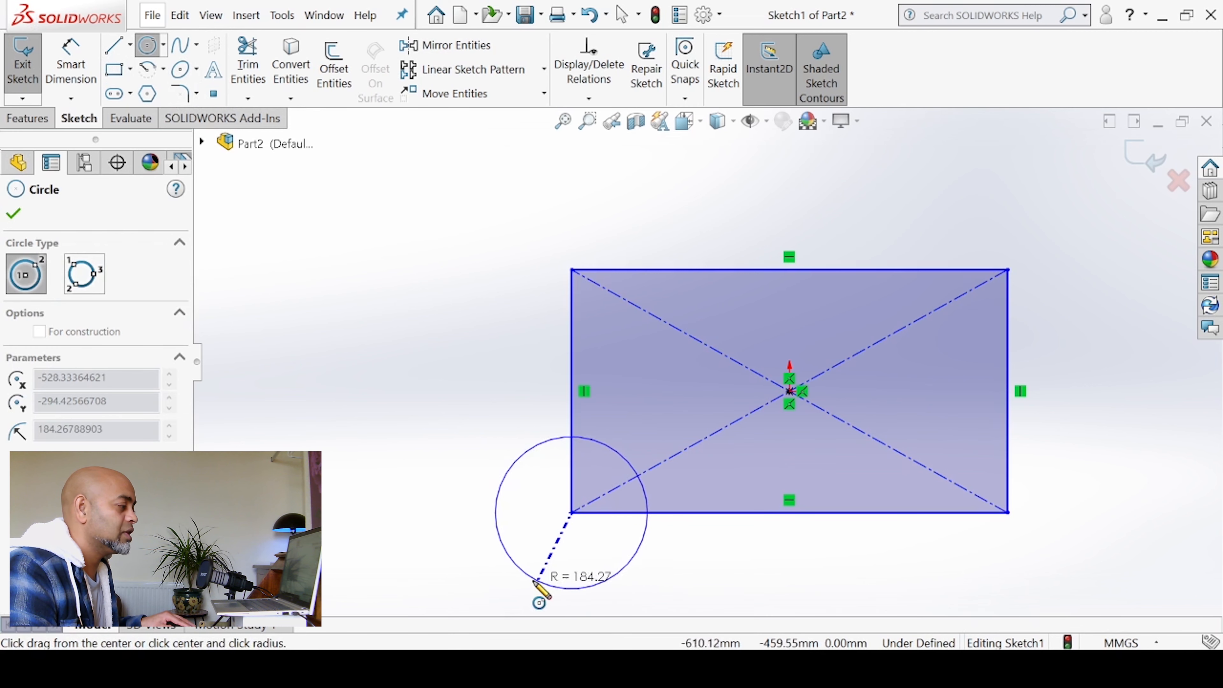
{"action": "left_click", "coordinate": [525, 576]}
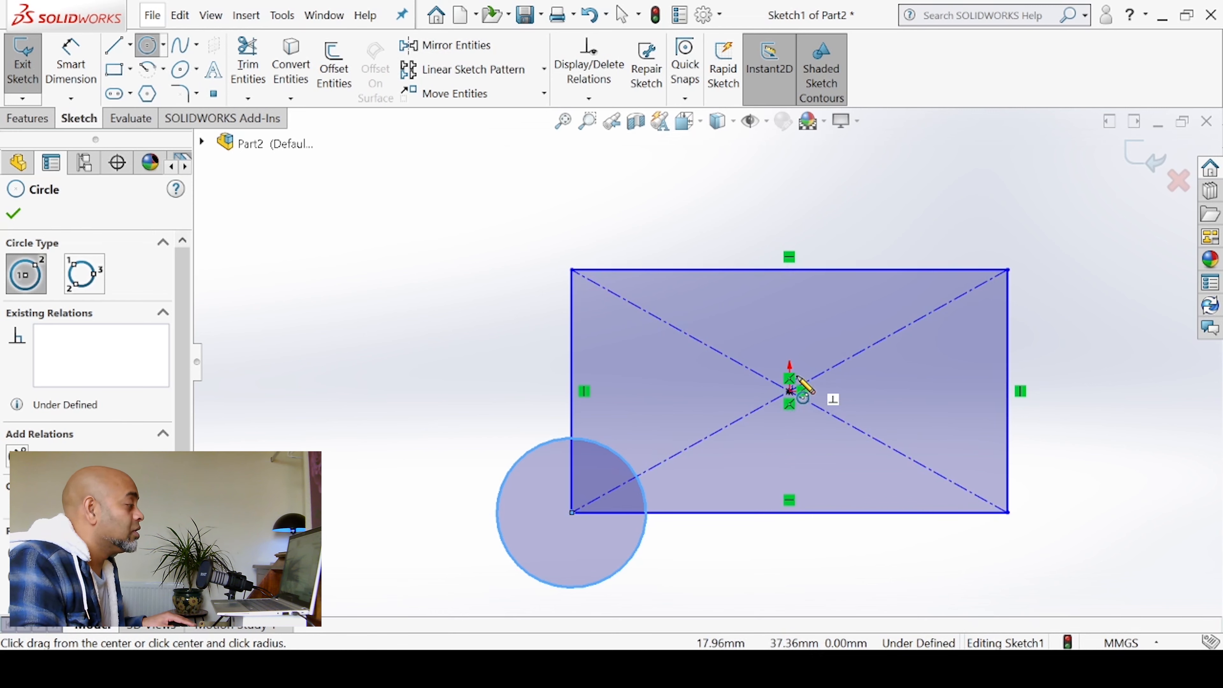
{"action": "left_click", "coordinate": [1008, 270]}
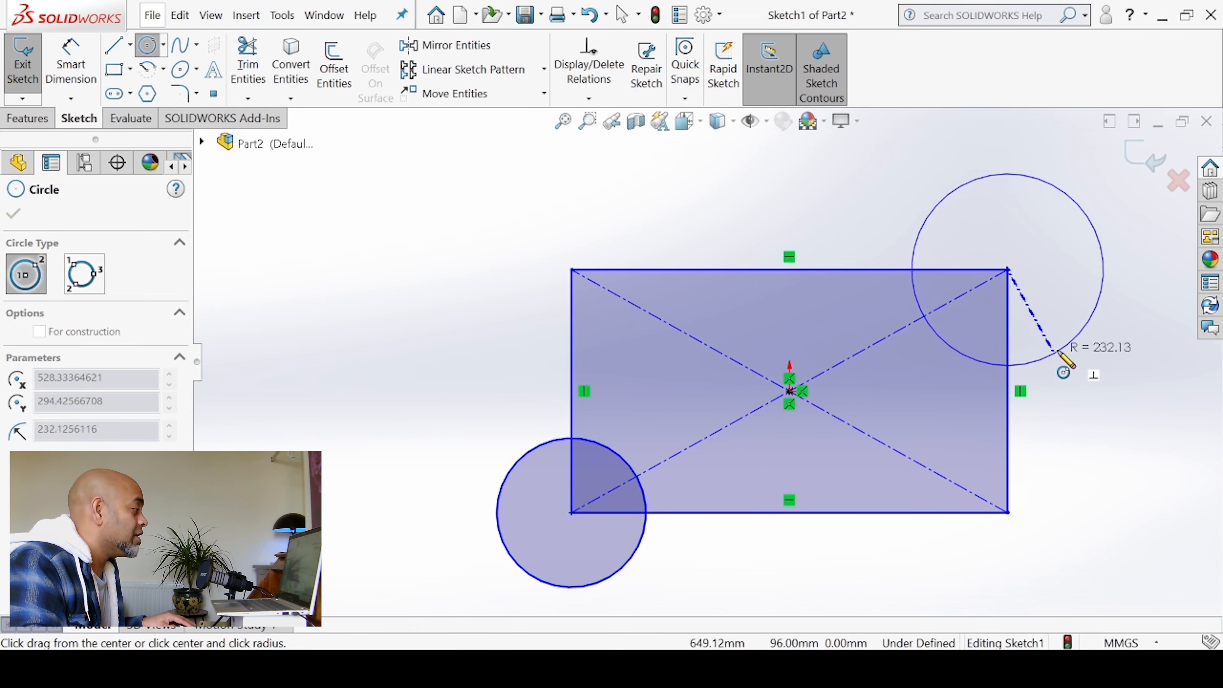
{"action": "left_click", "coordinate": [1058, 352]}
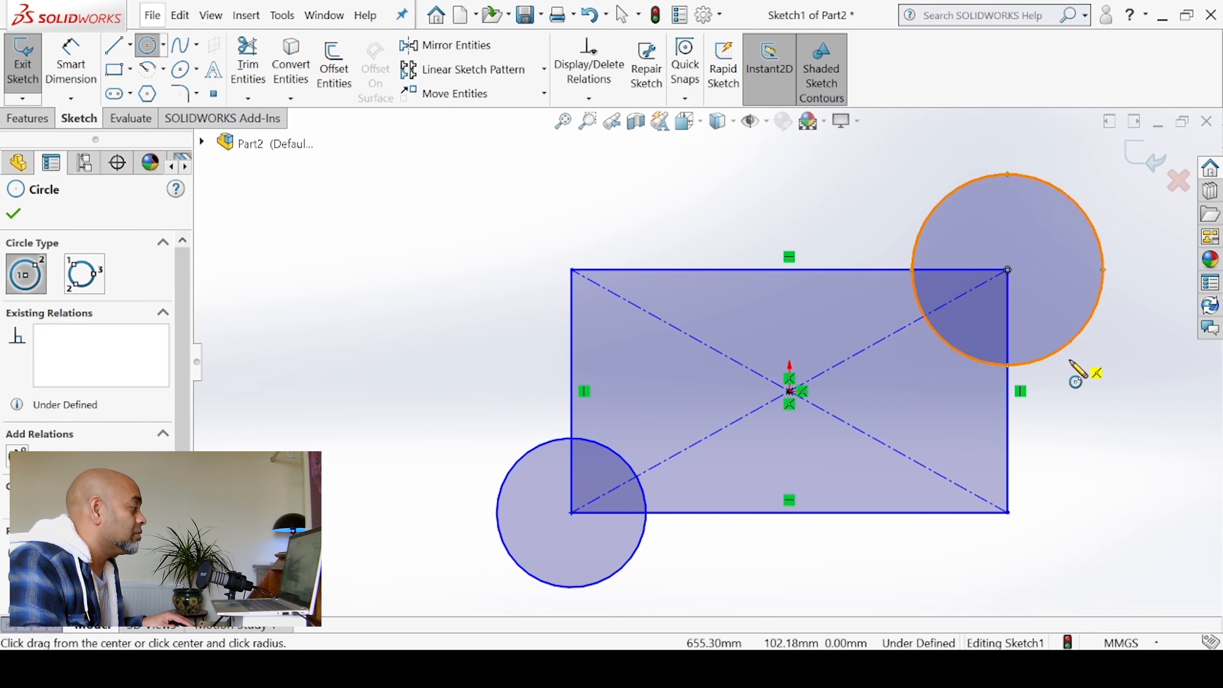
Step: Sketch center circles on the two remaining rectangle corners: about 188 mm radius at the lower-right and another at the upper-left
{"action": "left_click", "coordinate": [1007, 512]}
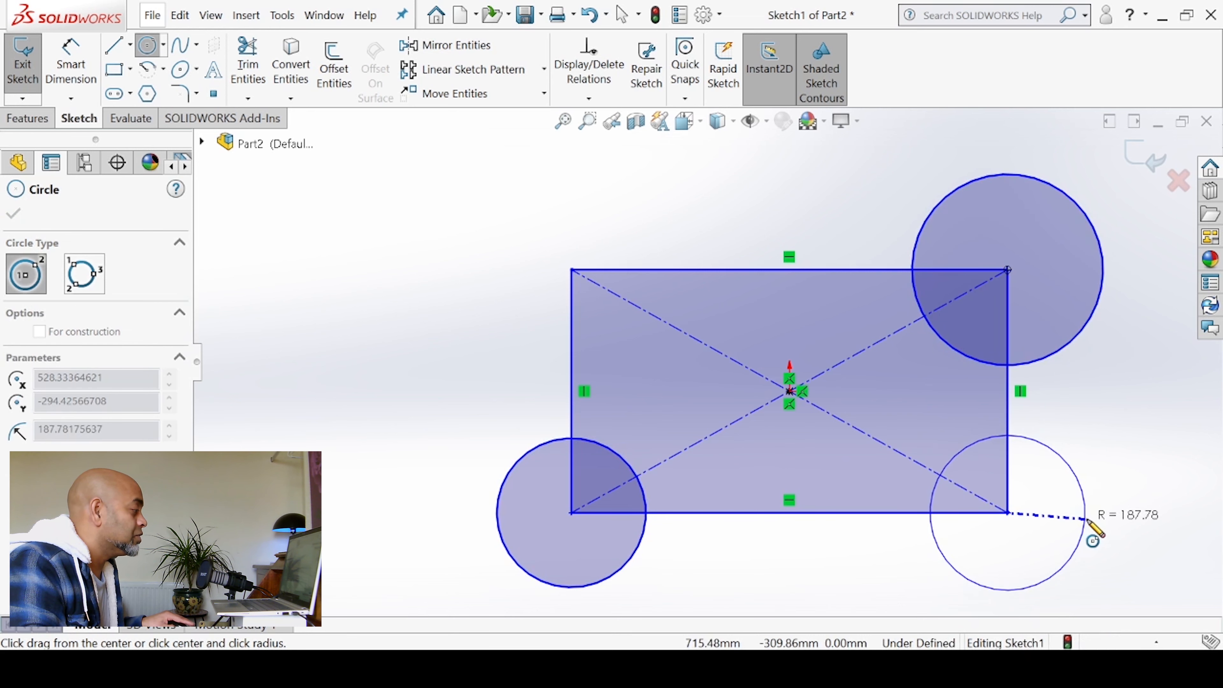
{"action": "left_click", "coordinate": [1083, 532]}
{"action": "left_click", "coordinate": [571, 269]}
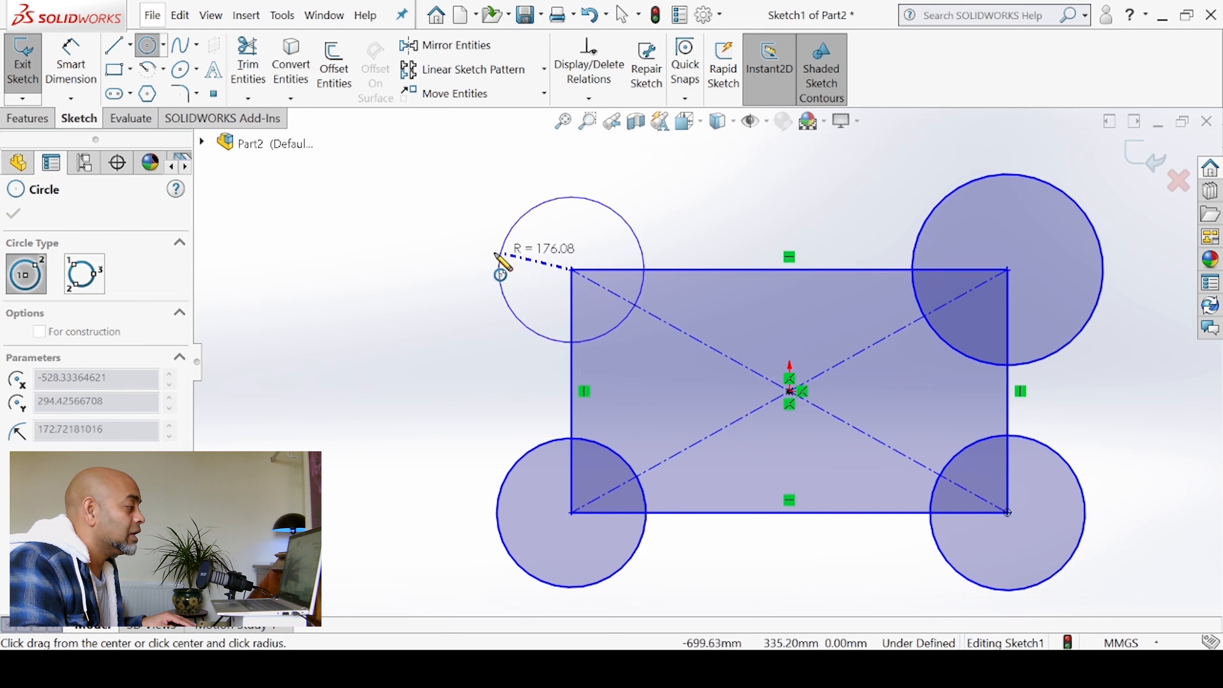
{"action": "left_click", "coordinate": [498, 254]}
{"action": "left_click", "coordinate": [11, 216]}
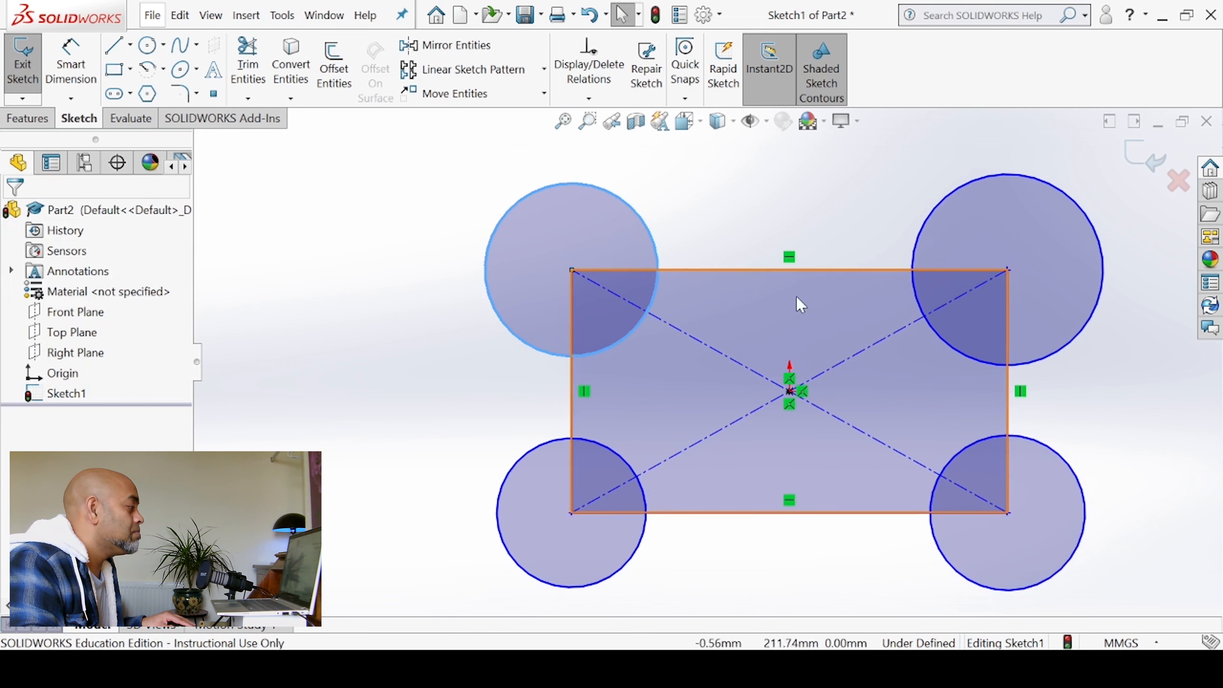
Step: Reshape the rectangle by its upper-right corner to about 1051 by 760 mm
{"action": "left_click_drag", "start_coordinate": [1007, 271], "coordinate": [1025, 251]}
{"action": "left_click", "coordinate": [395, 355]}
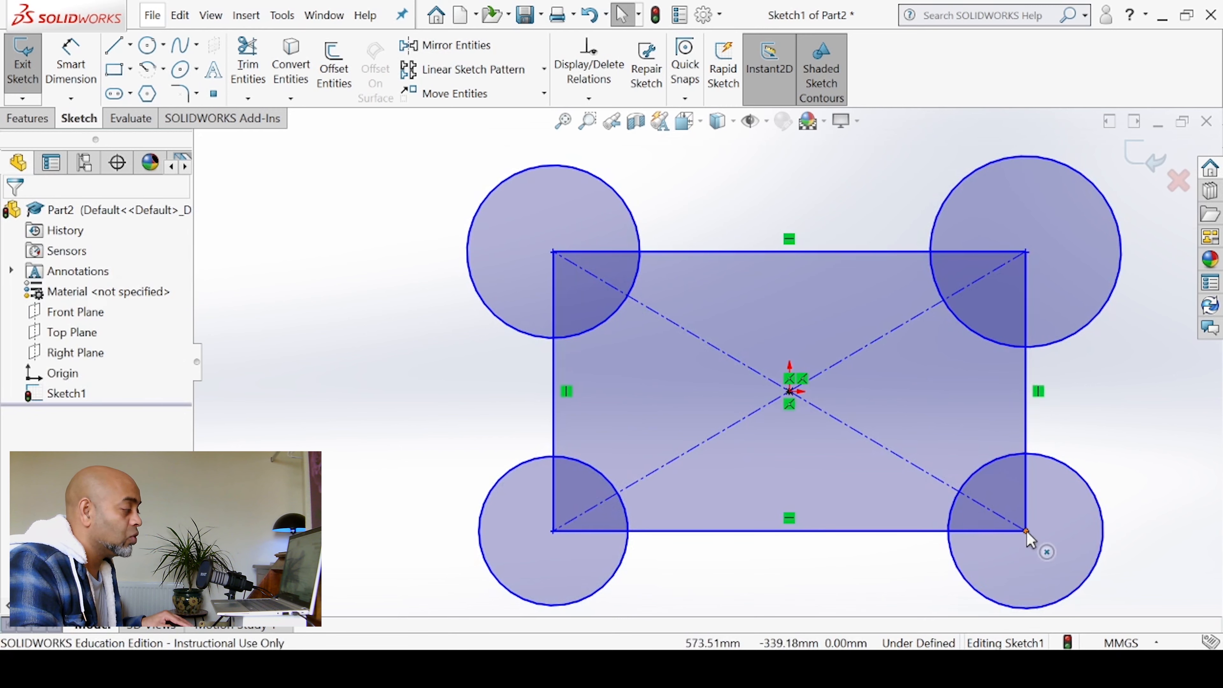
{"action": "left_click_drag", "start_coordinate": [1026, 255], "coordinate": [1007, 236]}
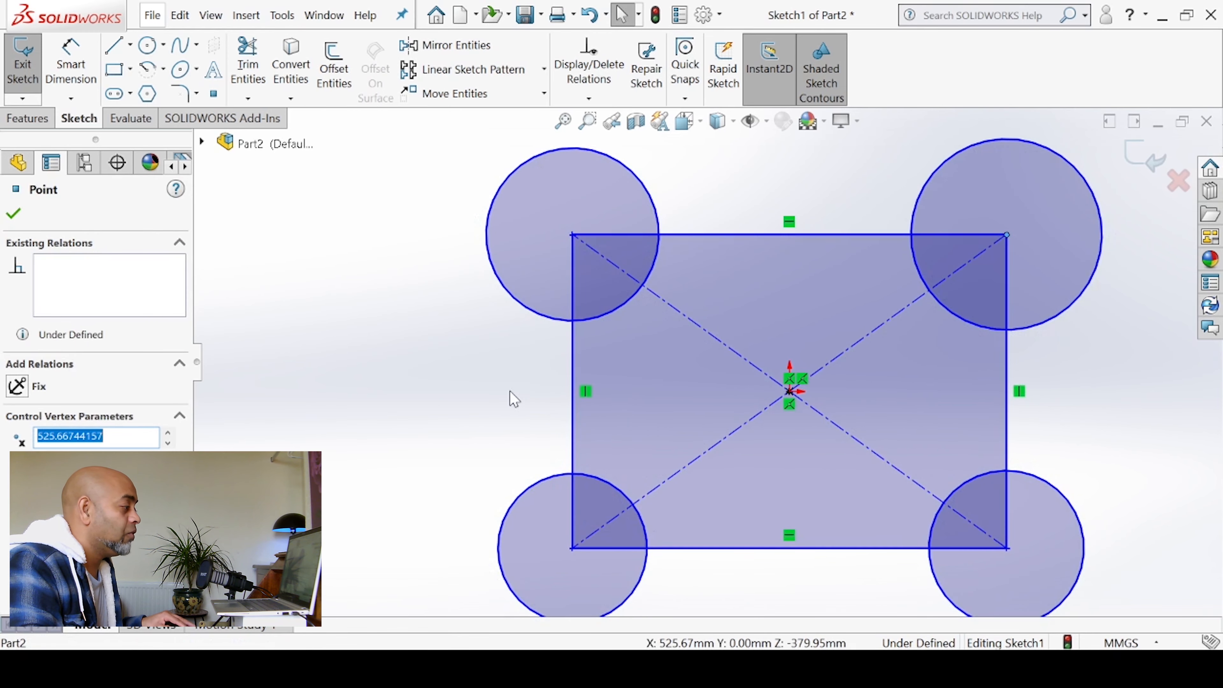
{"action": "left_click", "coordinate": [448, 401]}
Step: Delete the vertical relation from the rectangle's right edge and try moving its upper-right corner
{"action": "left_click", "coordinate": [1019, 391]}
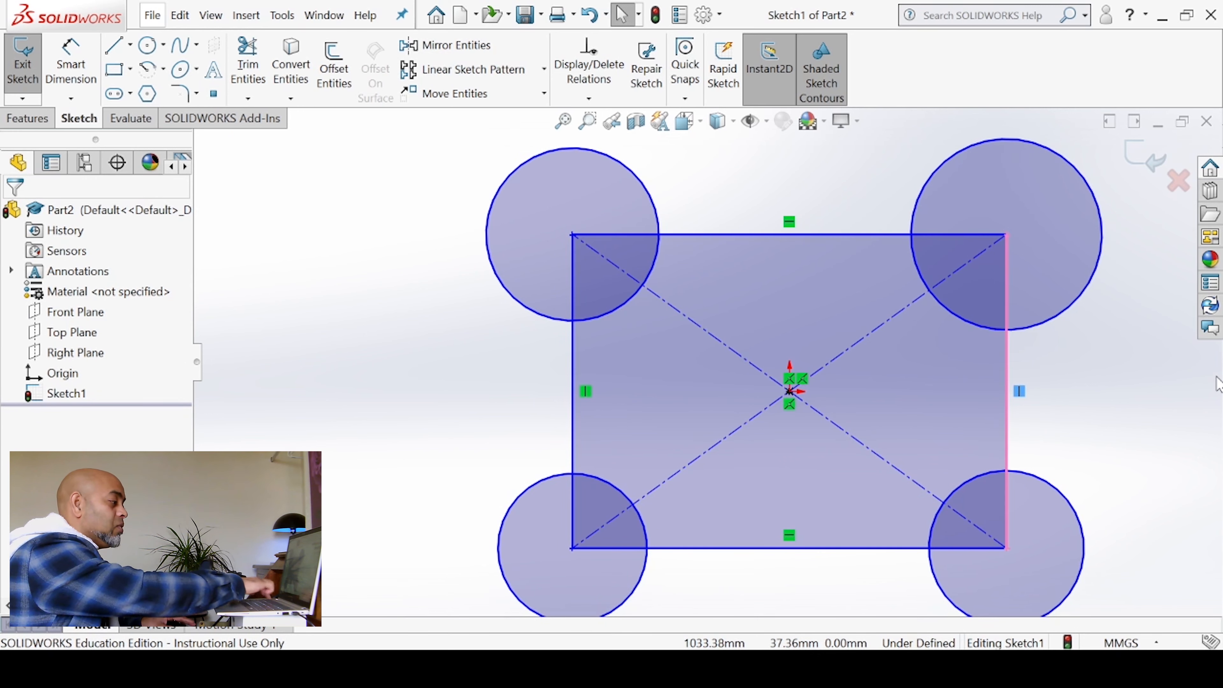
{"action": "key", "text": "Delete"}
{"action": "mouse_move", "coordinate": [1009, 243]}
{"action": "left_mouse_down"}
{"action": "mouse_move", "coordinate": [1037, 262]}
{"action": "mouse_move", "coordinate": [919, 220]}
{"action": "mouse_move", "coordinate": [1053, 227]}
{"action": "mouse_move", "coordinate": [1002, 219]}
{"action": "mouse_move", "coordinate": [1015, 221]}
{"action": "left_mouse_up"}
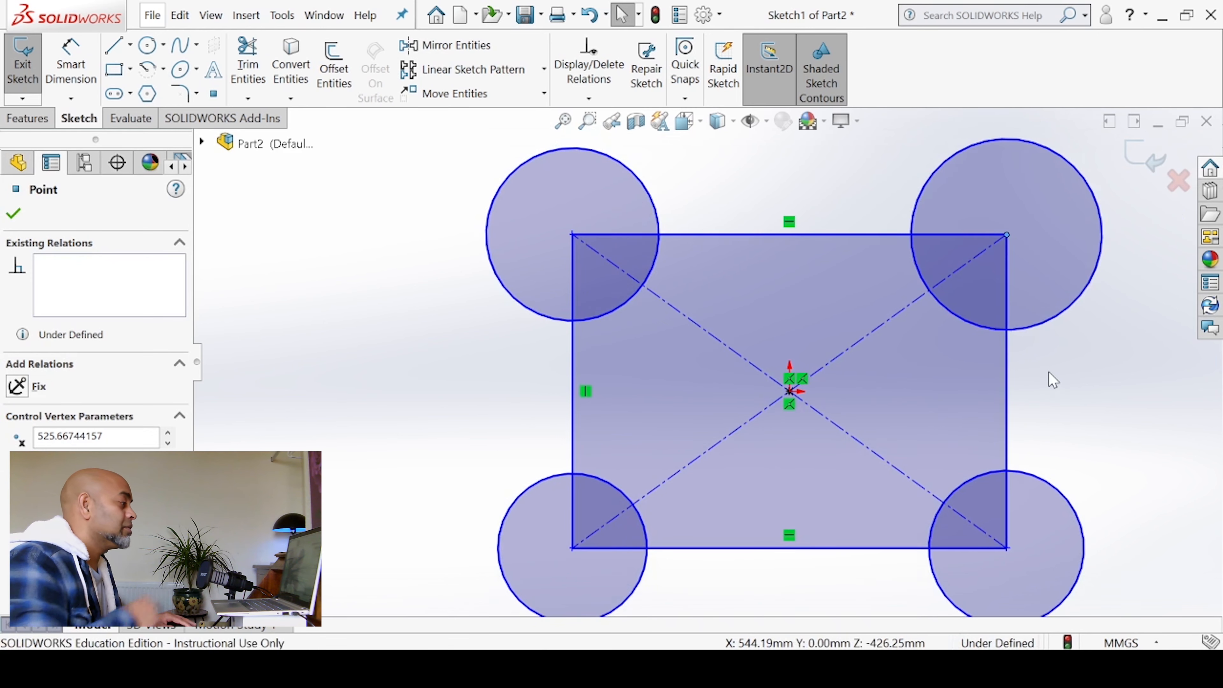
{"action": "left_click", "coordinate": [1052, 380]}
Step: Add a vertical relation to the rectangle's right edge
{"action": "left_click", "coordinate": [1006, 395]}
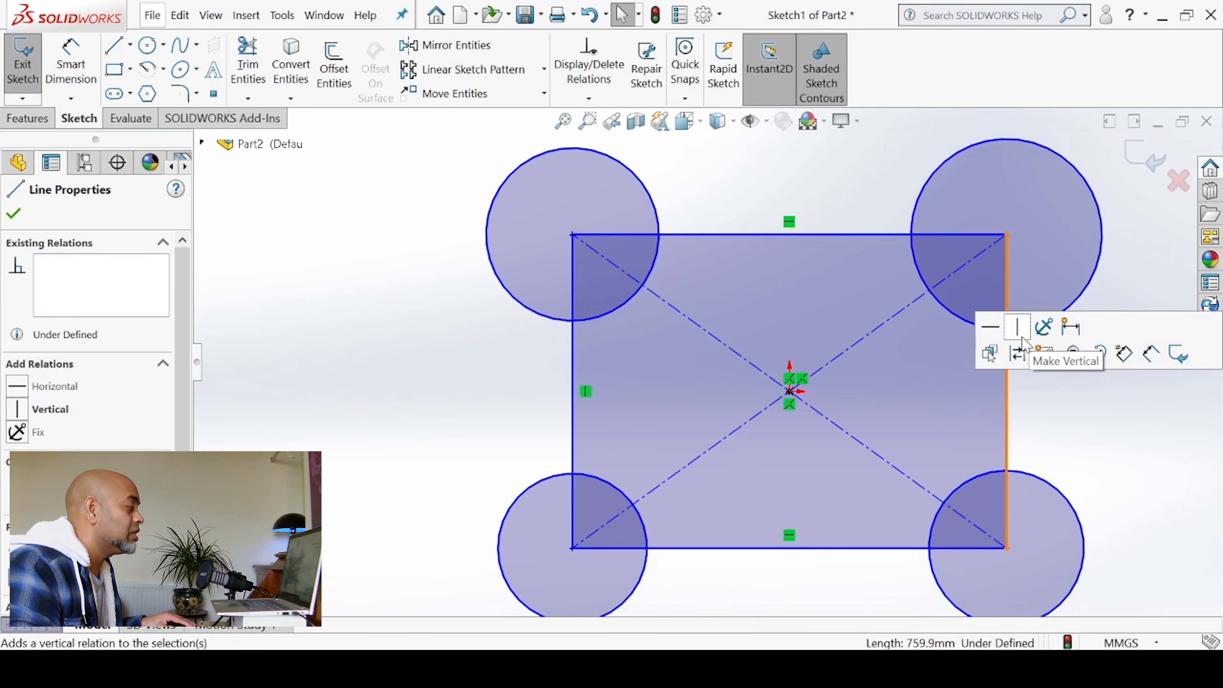
{"action": "left_click", "coordinate": [16, 409]}
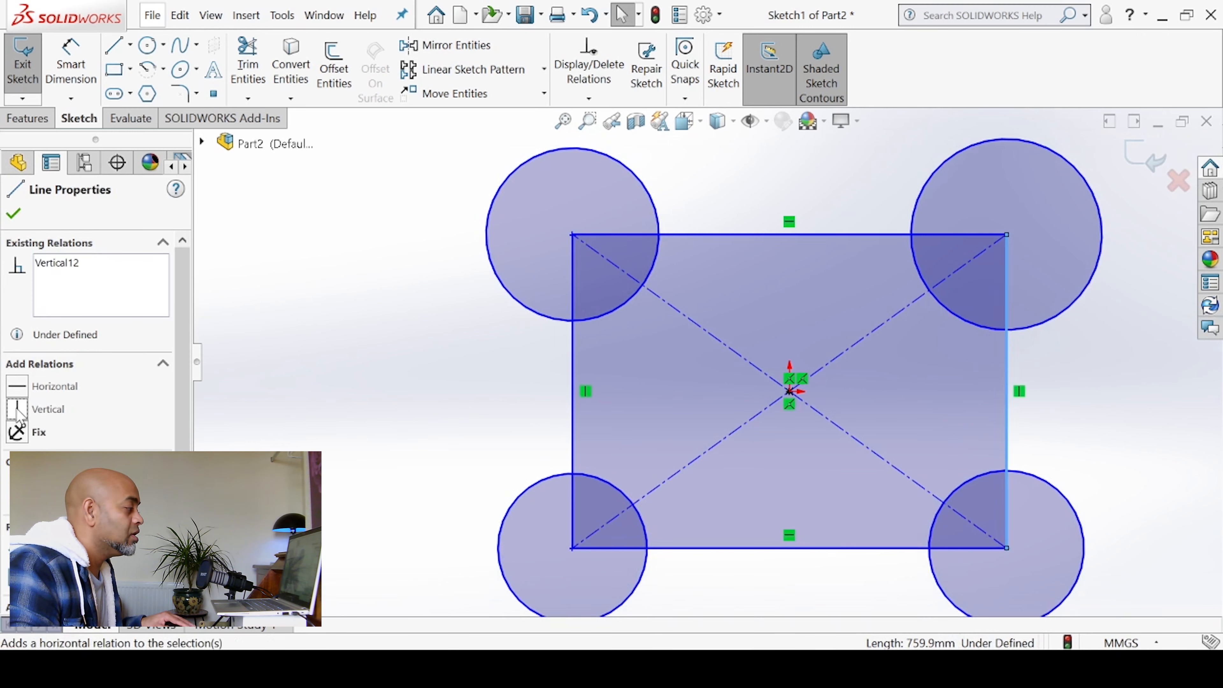
{"action": "left_click", "coordinate": [315, 404]}
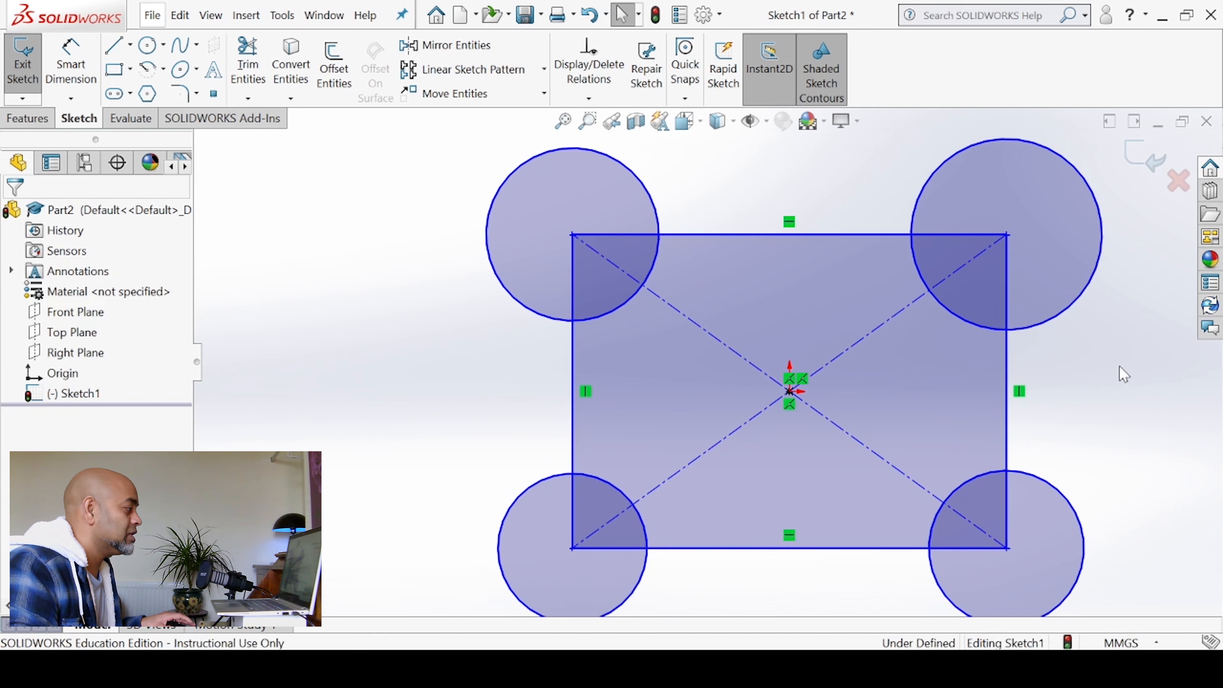
Step: Examine the existing relations of the circle on the rectangle's lower-left corner
{"action": "scroll", "coordinate": [982, 390], "scroll_direction": "up", "scroll_amount": 2}
{"action": "scroll", "coordinate": [799, 361], "scroll_direction": "down", "scroll_amount": 1}
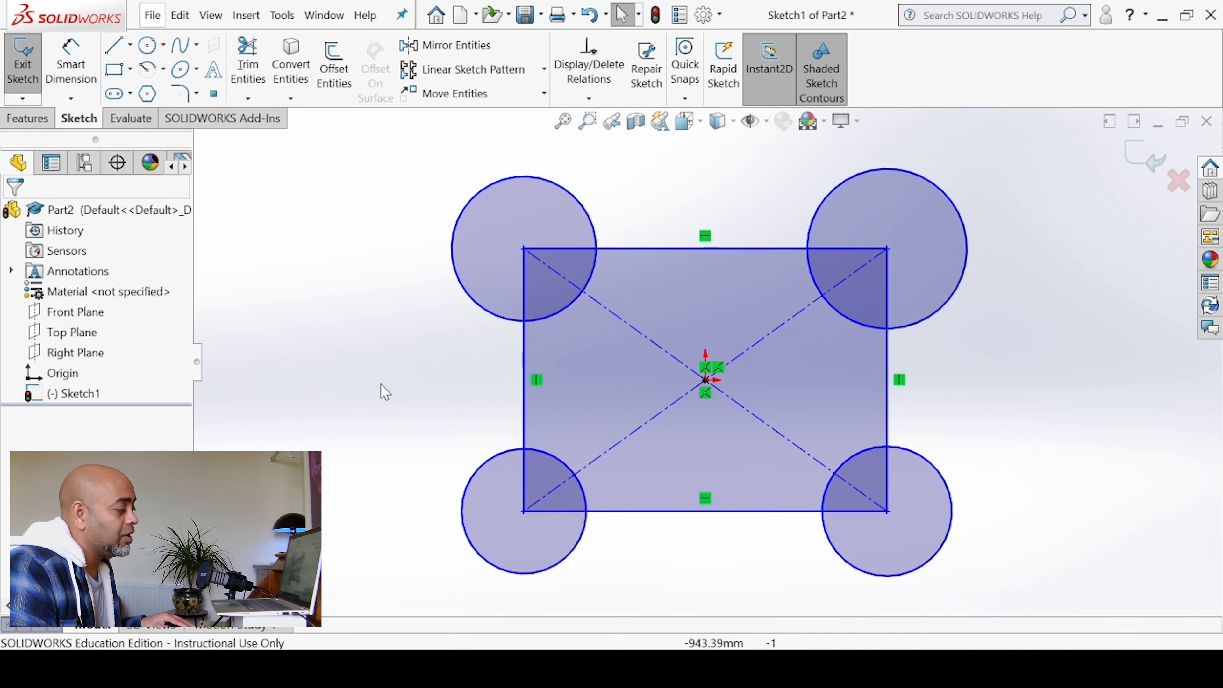
{"action": "left_click", "coordinate": [487, 464]}
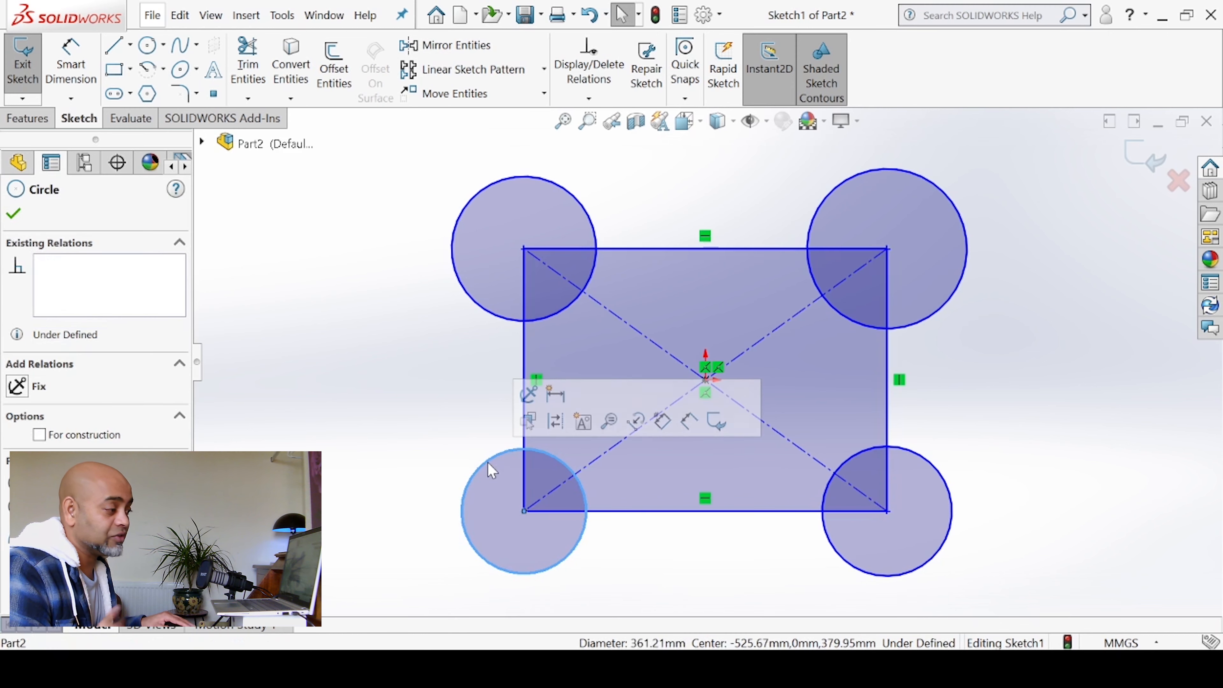
{"action": "left_click", "coordinate": [487, 427]}
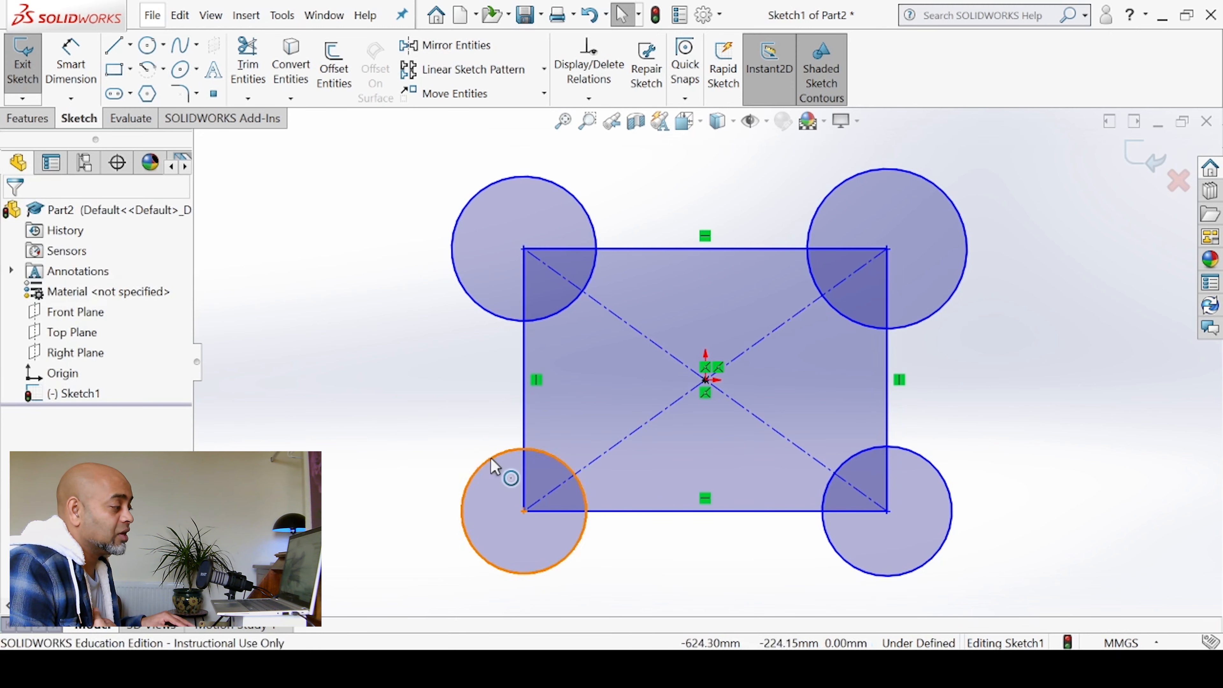
{"action": "left_click", "coordinate": [493, 462]}
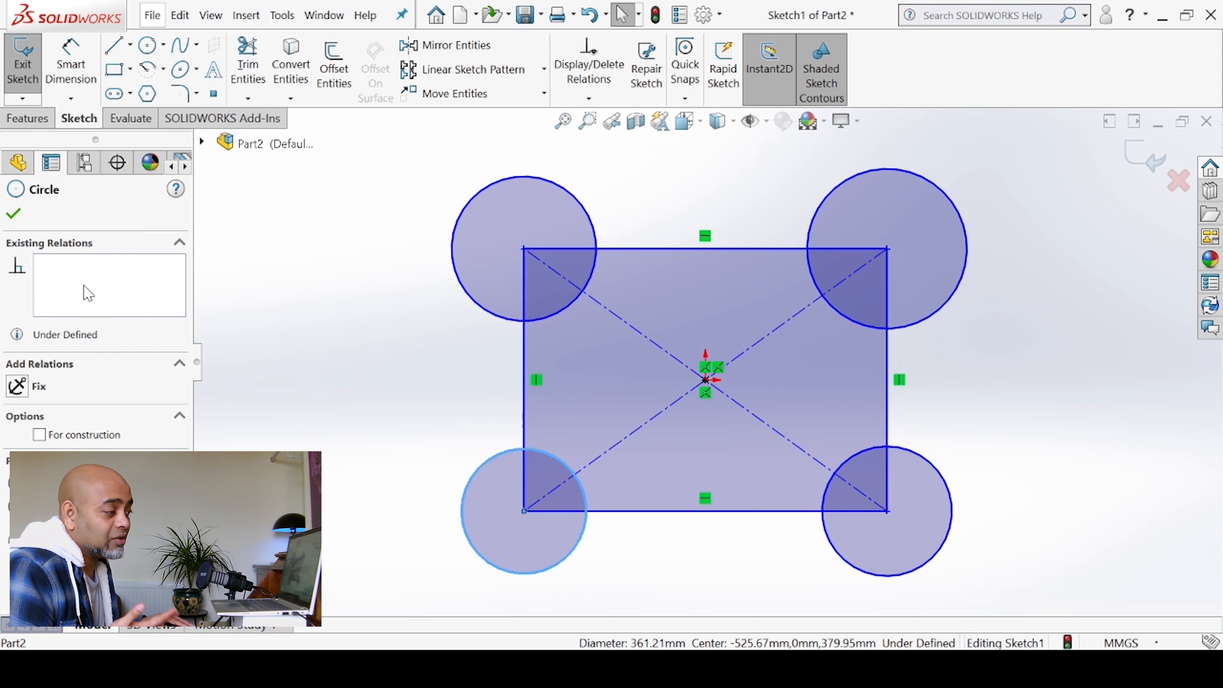
{"action": "left_click", "coordinate": [385, 415]}
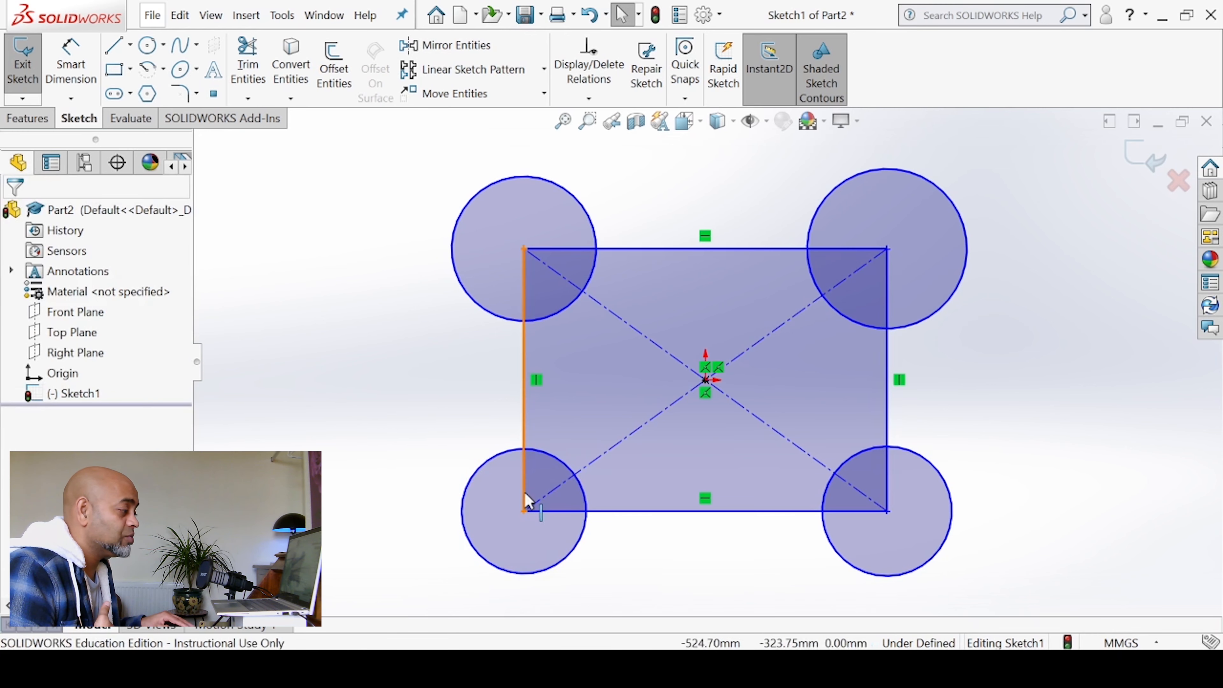
Step: Stretch the rectangle by its lower-left corner to about 1370 by 814 mm
{"action": "left_click", "coordinate": [524, 510]}
{"action": "left_click_drag", "start_coordinate": [446, 513], "coordinate": [468, 520]}
{"action": "left_click", "coordinate": [354, 416]}
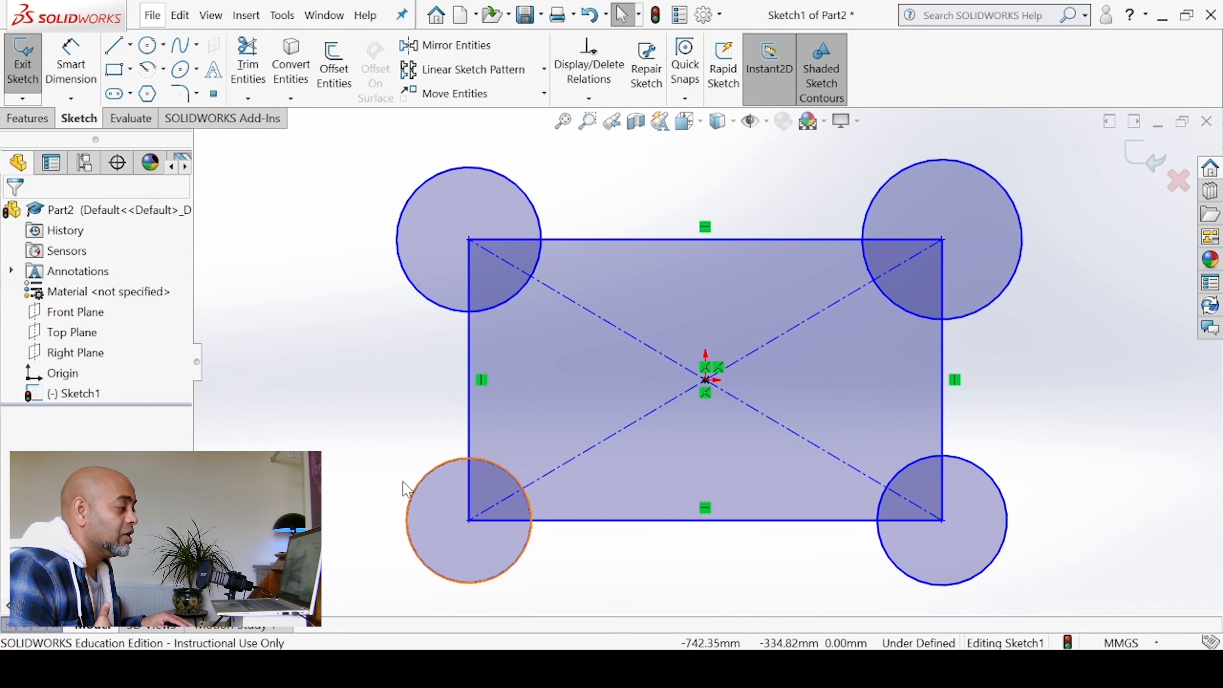
{"action": "left_click", "coordinate": [469, 520]}
{"action": "left_click", "coordinate": [357, 396]}
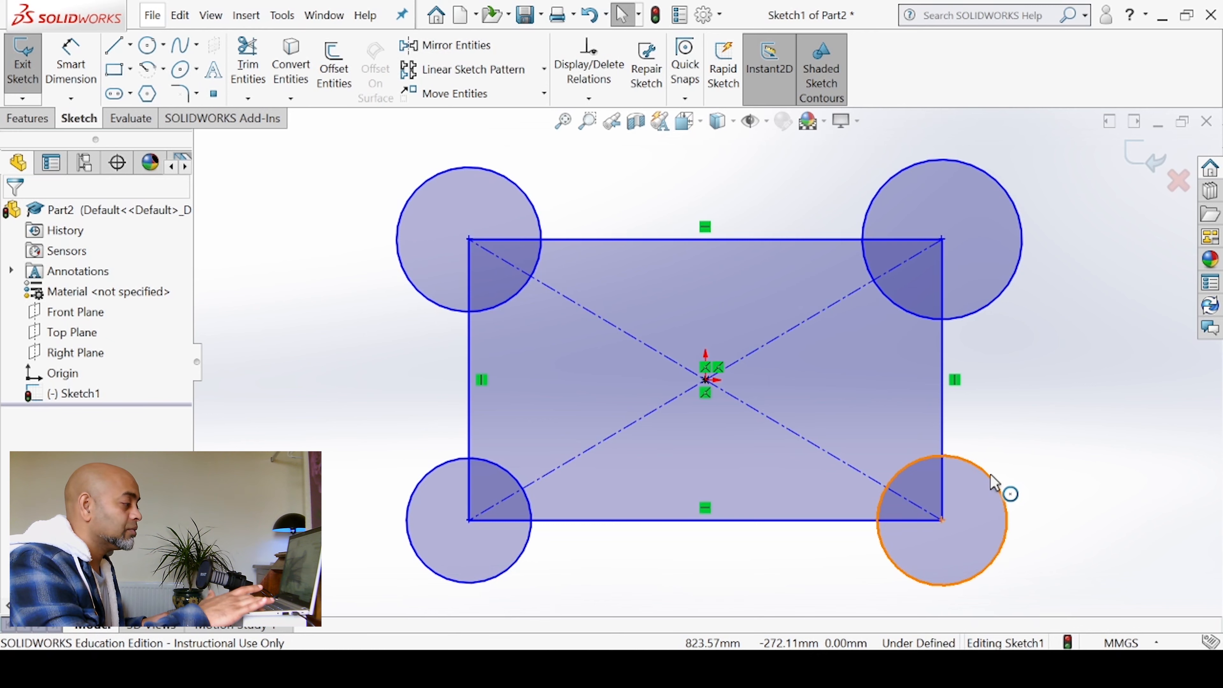
Step: Add an equal relation between the circles on the rectangle's lower-left and lower-right corners
{"action": "left_click", "coordinate": [435, 474]}
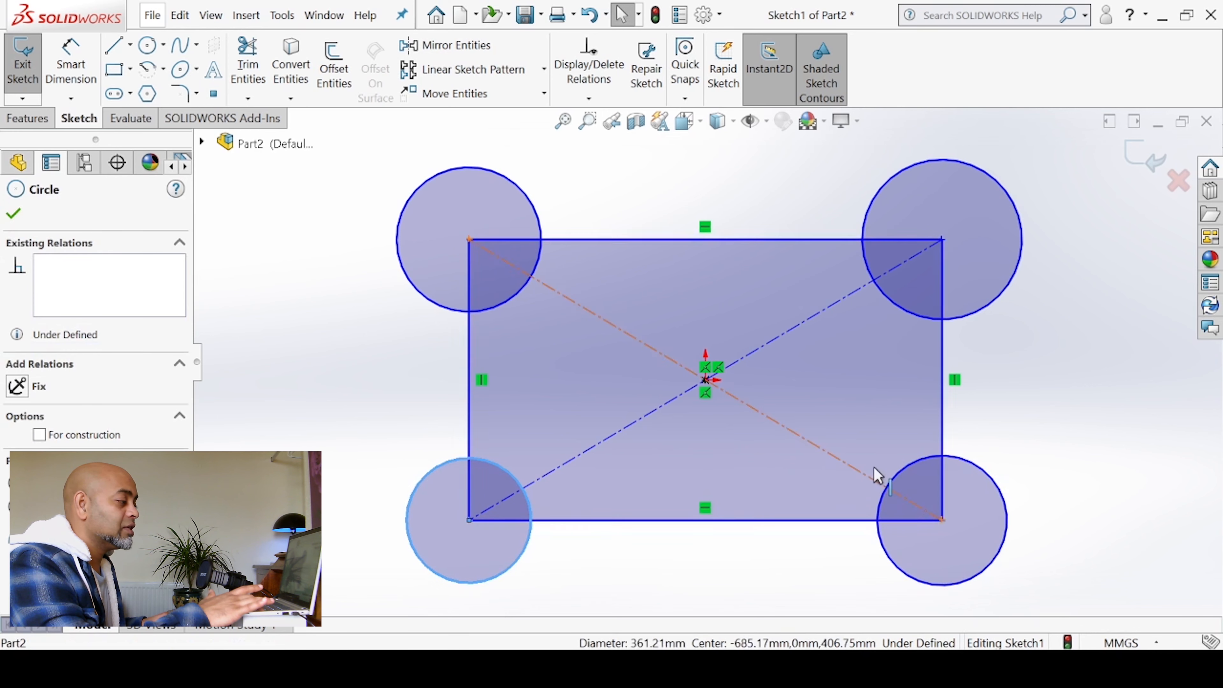
{"action": "left_click", "coordinate": [967, 462], "text": "ctrl"}
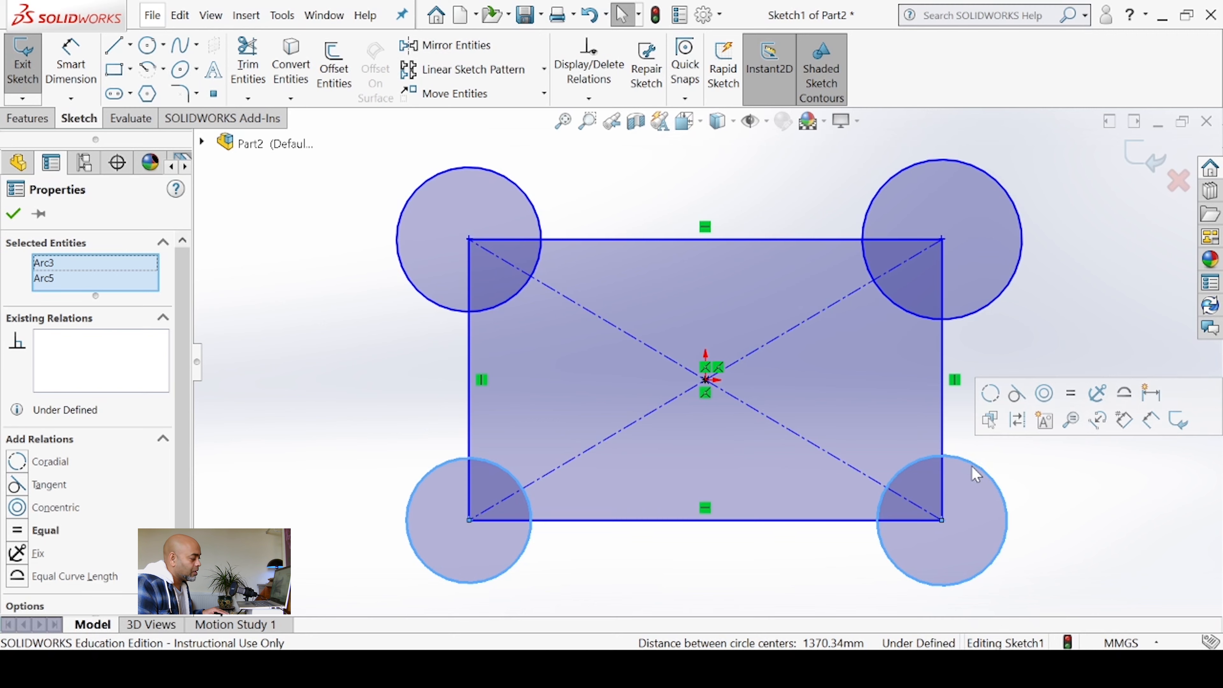
{"action": "scroll", "coordinate": [180, 398], "scroll_direction": "down", "scroll_amount": 2}
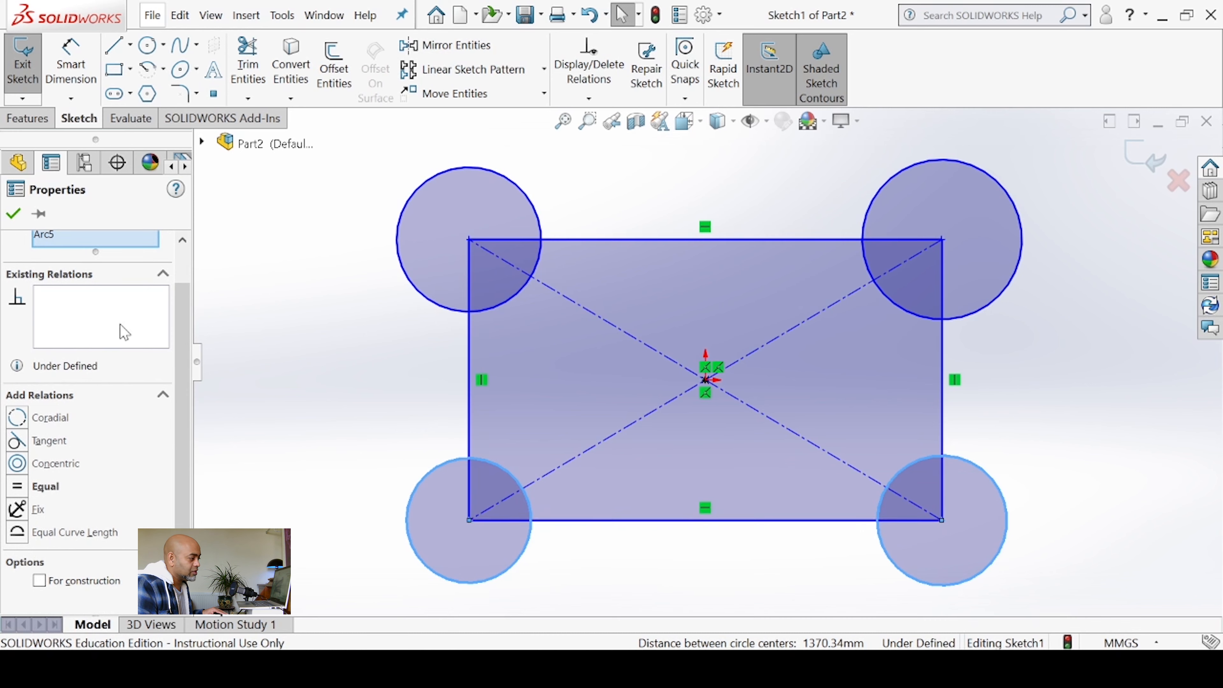
{"action": "scroll", "coordinate": [182, 380], "scroll_direction": "up", "scroll_amount": 2}
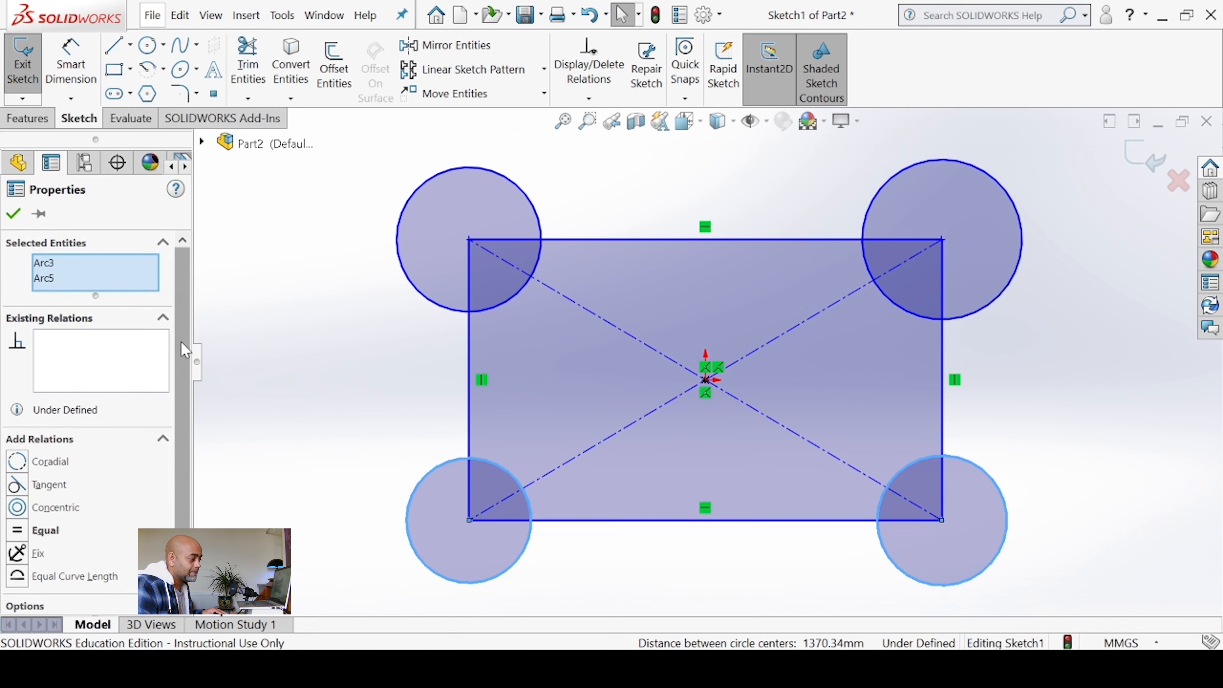
{"action": "scroll", "coordinate": [184, 350], "scroll_direction": "down", "scroll_amount": 2}
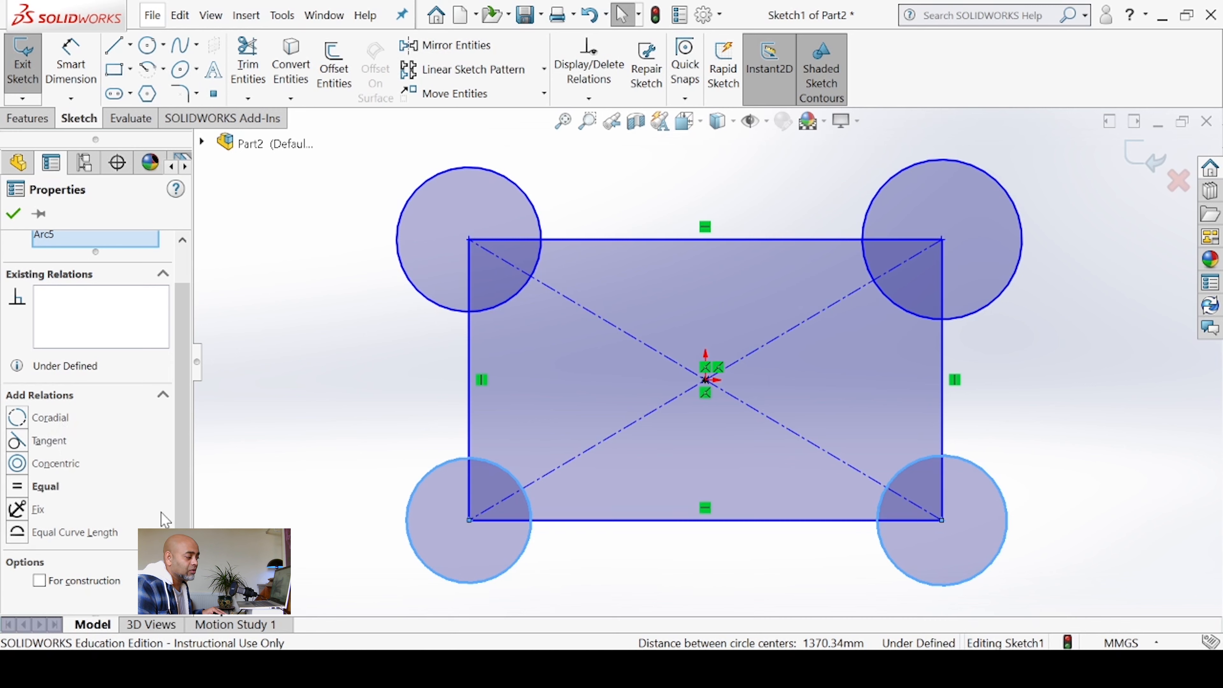
{"action": "scroll", "coordinate": [177, 511], "scroll_direction": "up", "scroll_amount": 2}
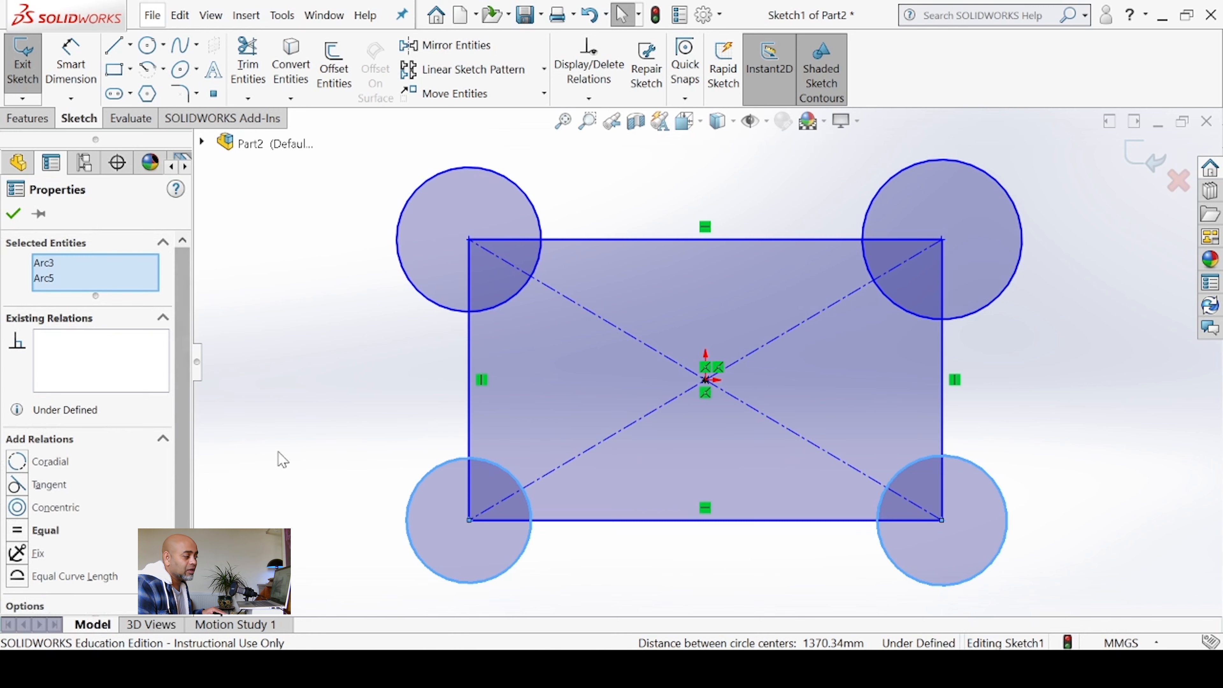
{"action": "scroll", "coordinate": [191, 473], "scroll_direction": "down", "scroll_amount": 1}
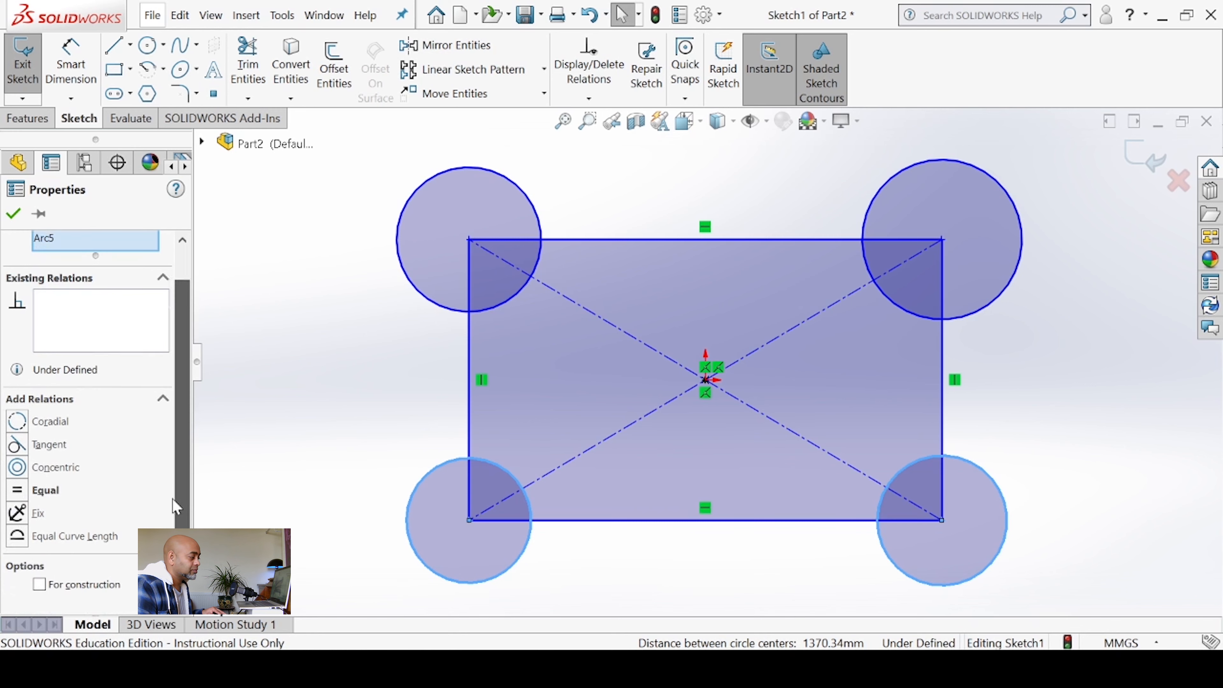
{"action": "left_click", "coordinate": [18, 487]}
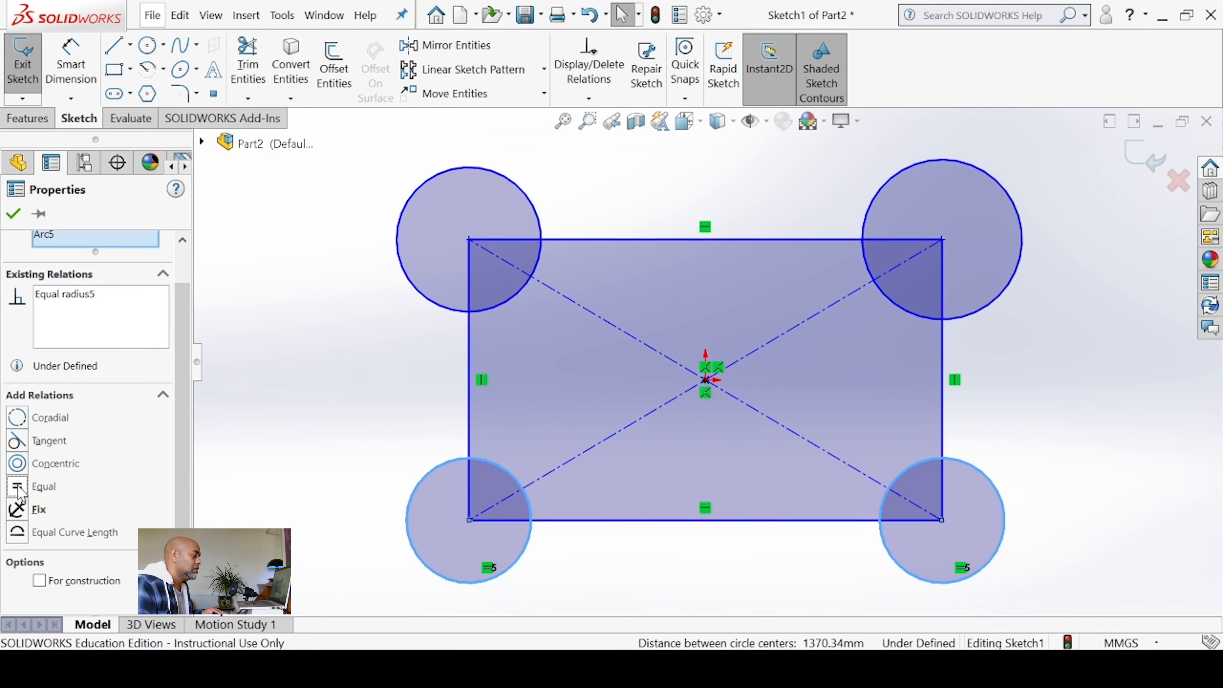
{"action": "left_click", "coordinate": [291, 441]}
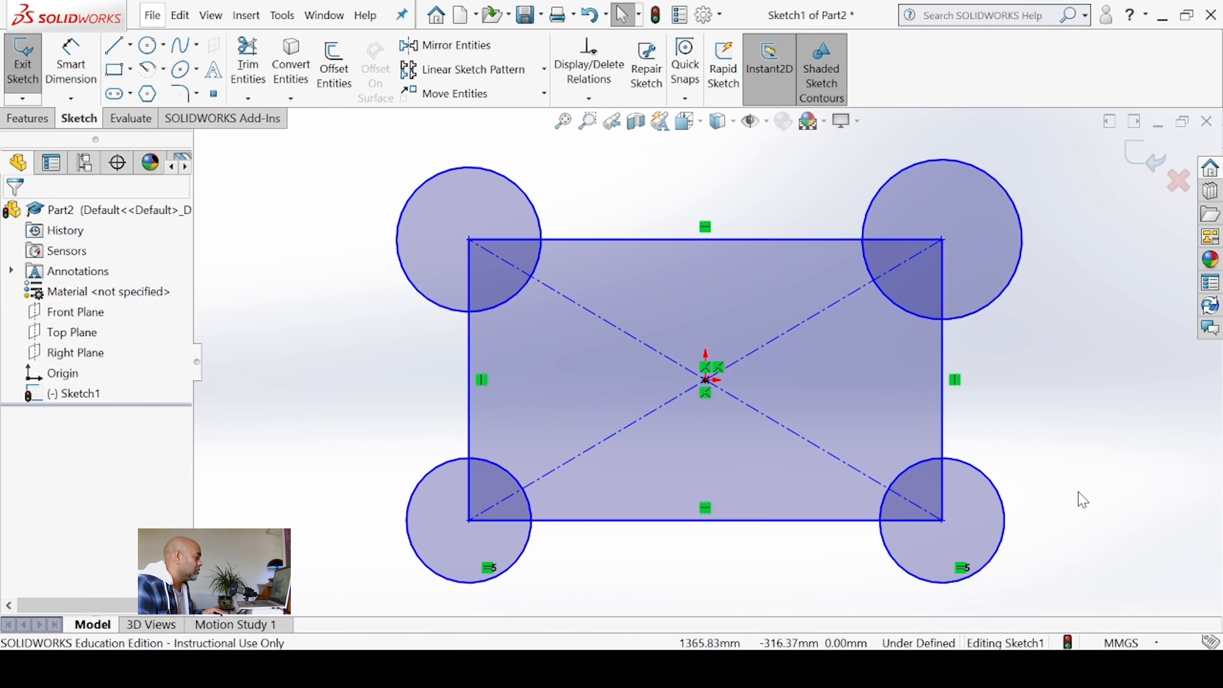
Step: Examine the lower-right circle's equal-radius relation and enlarge the circle to about 243 mm radius
{"action": "mouse_move", "coordinate": [985, 475]}
{"action": "left_mouse_down"}
{"action": "mouse_move", "coordinate": [1026, 459]}
{"action": "mouse_move", "coordinate": [991, 455]}
{"action": "left_mouse_up"}
{"action": "left_click", "coordinate": [1059, 493]}
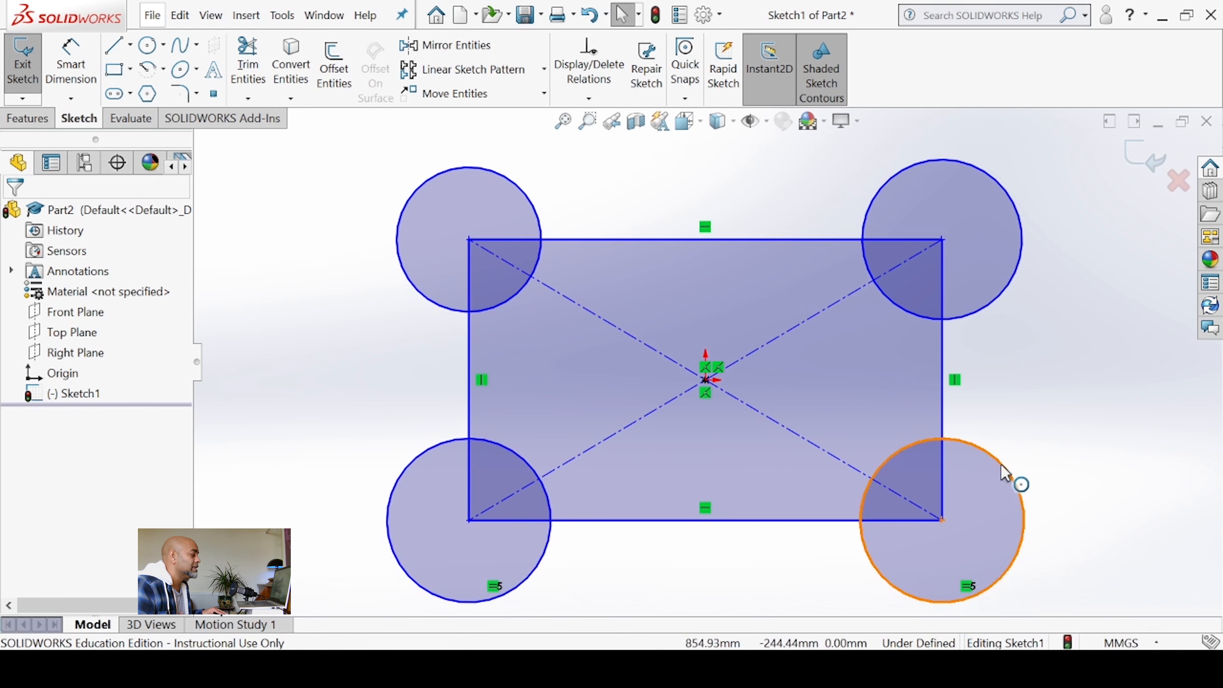
{"action": "left_click", "coordinate": [1016, 480]}
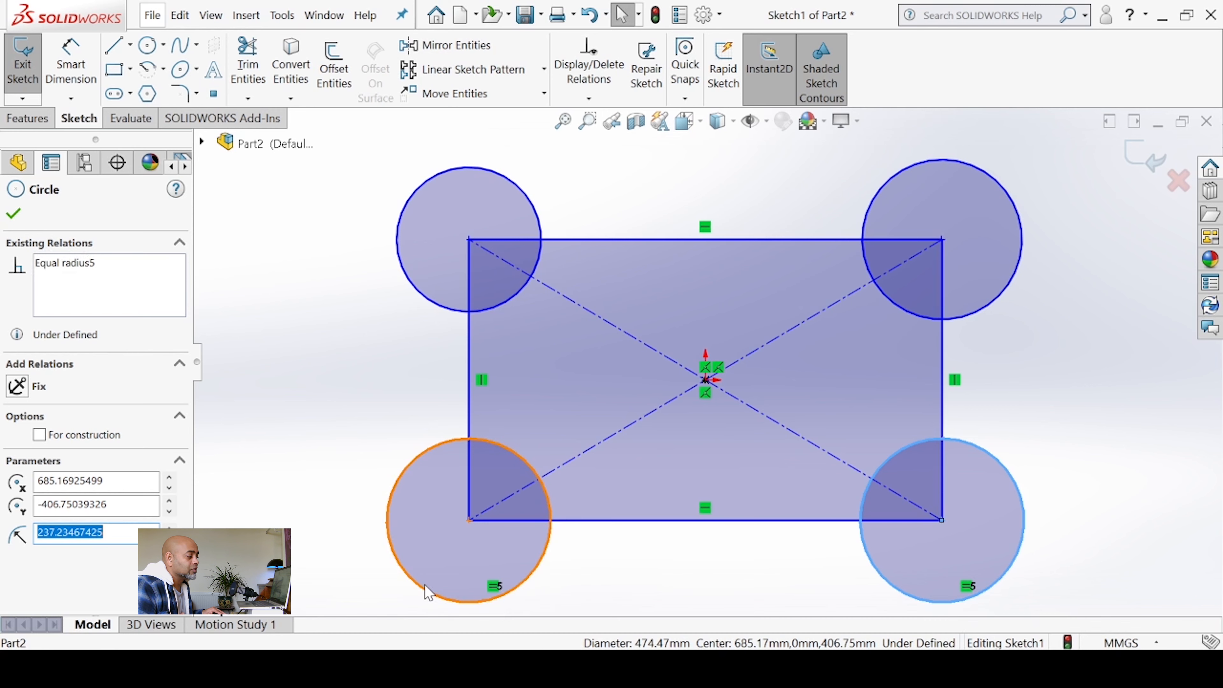
{"action": "left_click", "coordinate": [68, 265]}
{"action": "right_click", "coordinate": [68, 265]}
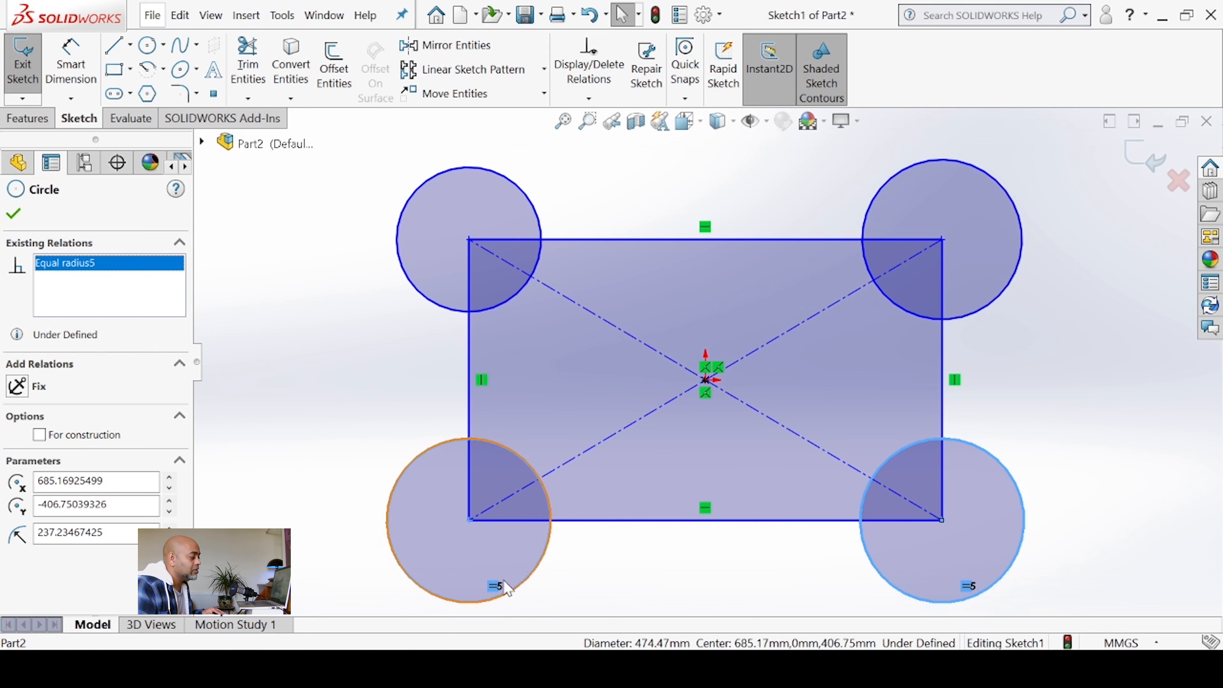
{"action": "left_click", "coordinate": [578, 582]}
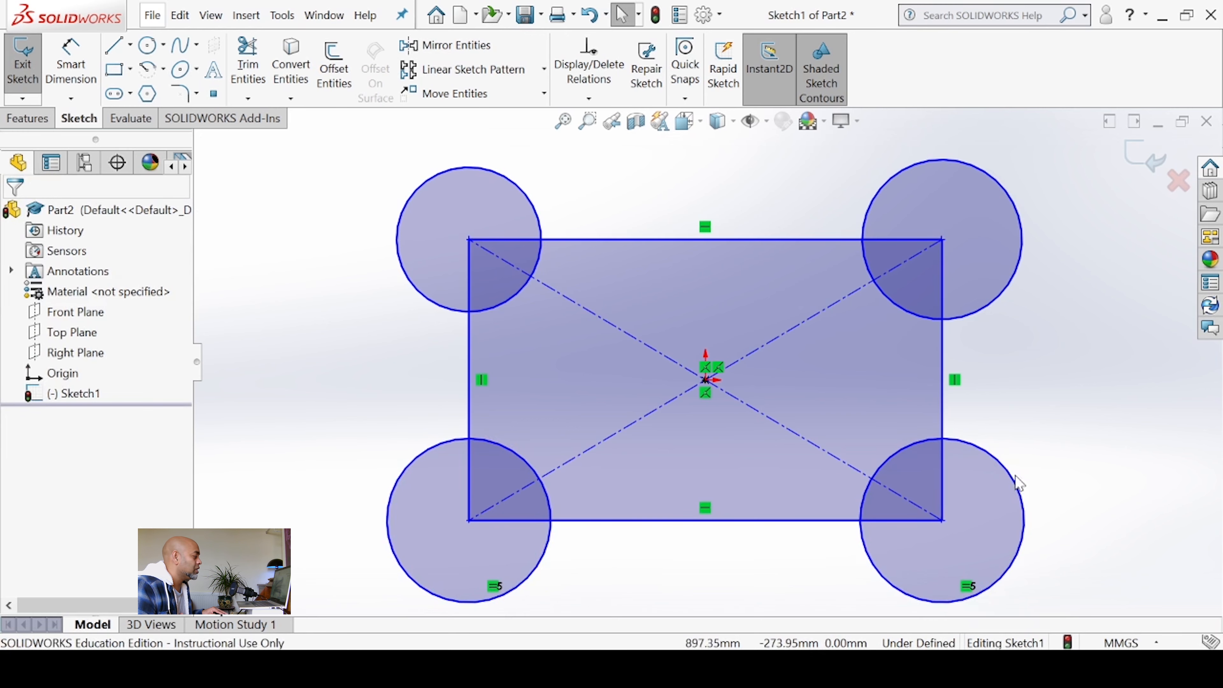
{"action": "left_click_drag", "start_coordinate": [1017, 484], "coordinate": [1000, 460]}
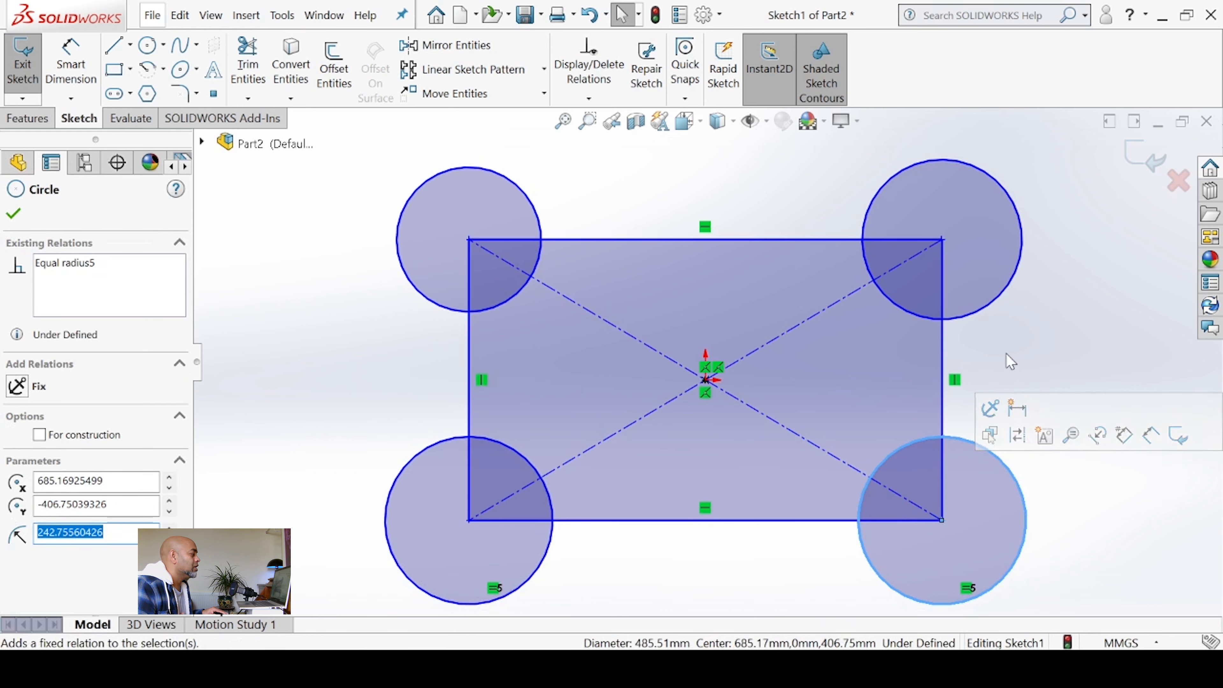
{"action": "left_click", "coordinate": [1031, 345]}
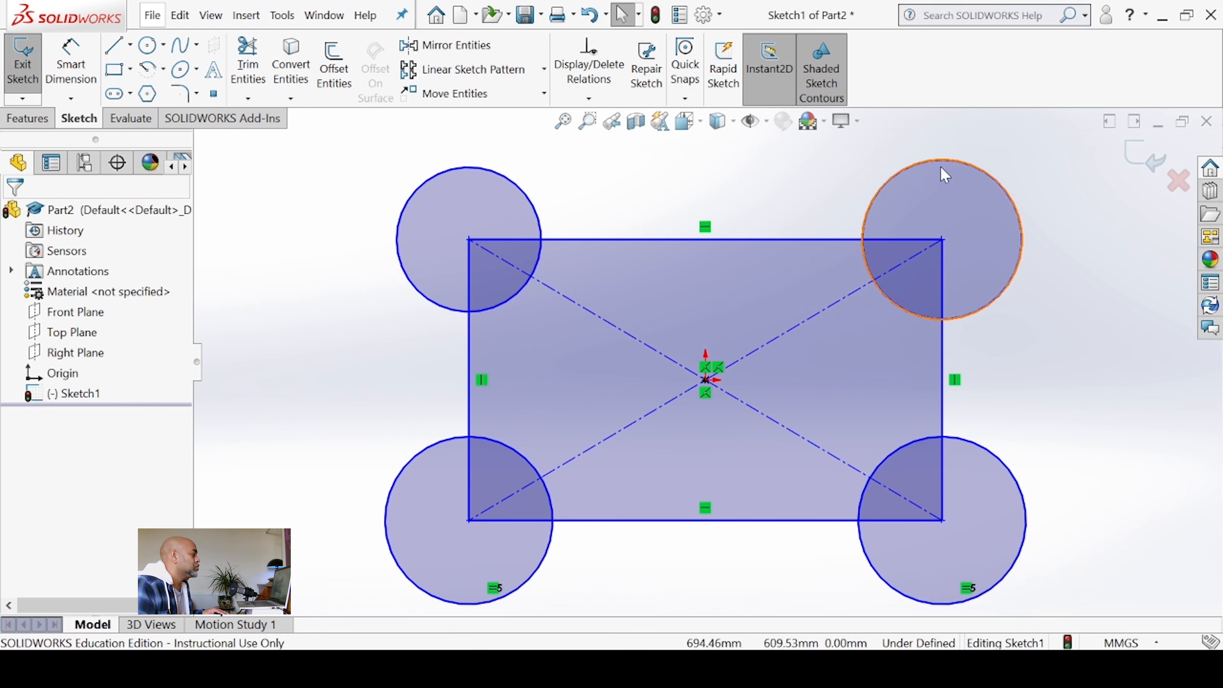
Step: Add an equal relation between the circles on the rectangle's upper-right and lower-right corners
{"action": "left_click", "coordinate": [937, 157]}
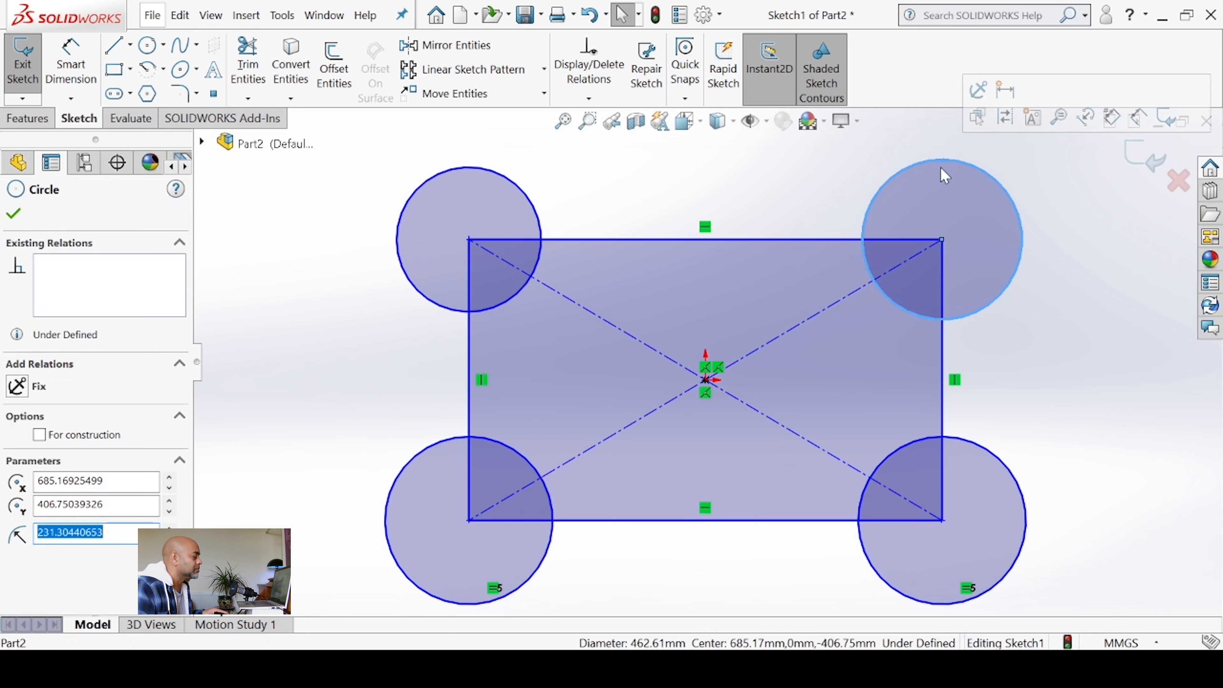
{"action": "key", "text": "Escape"}
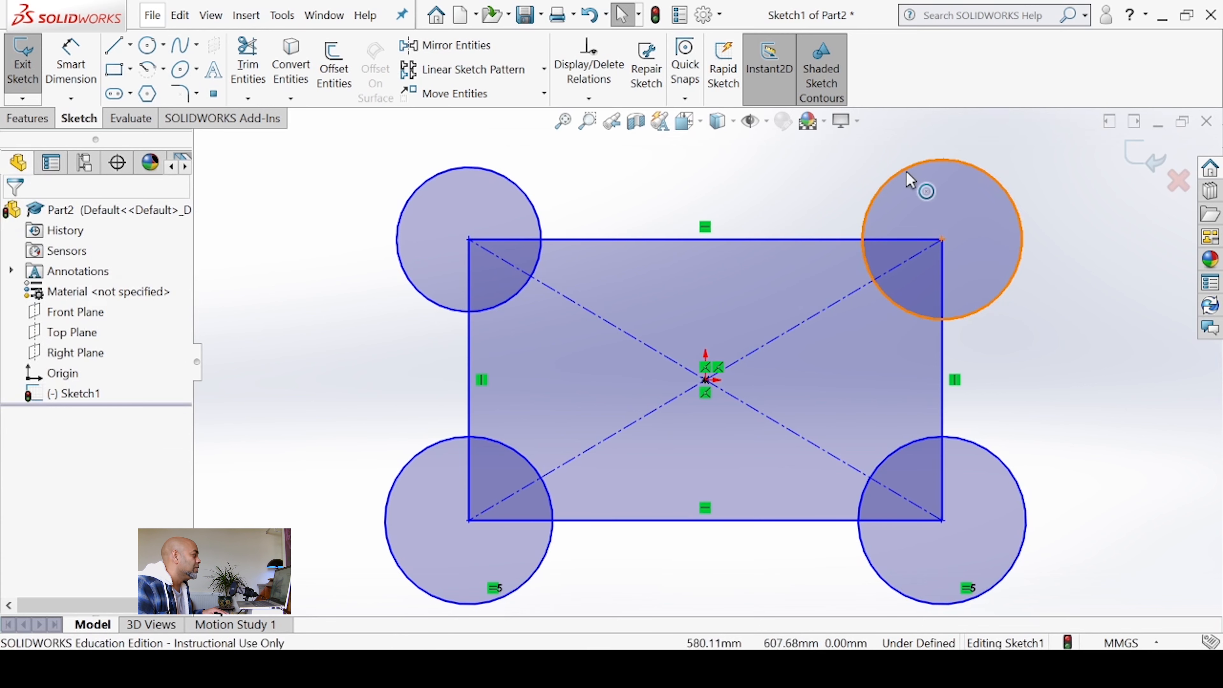
{"action": "left_click", "coordinate": [901, 181]}
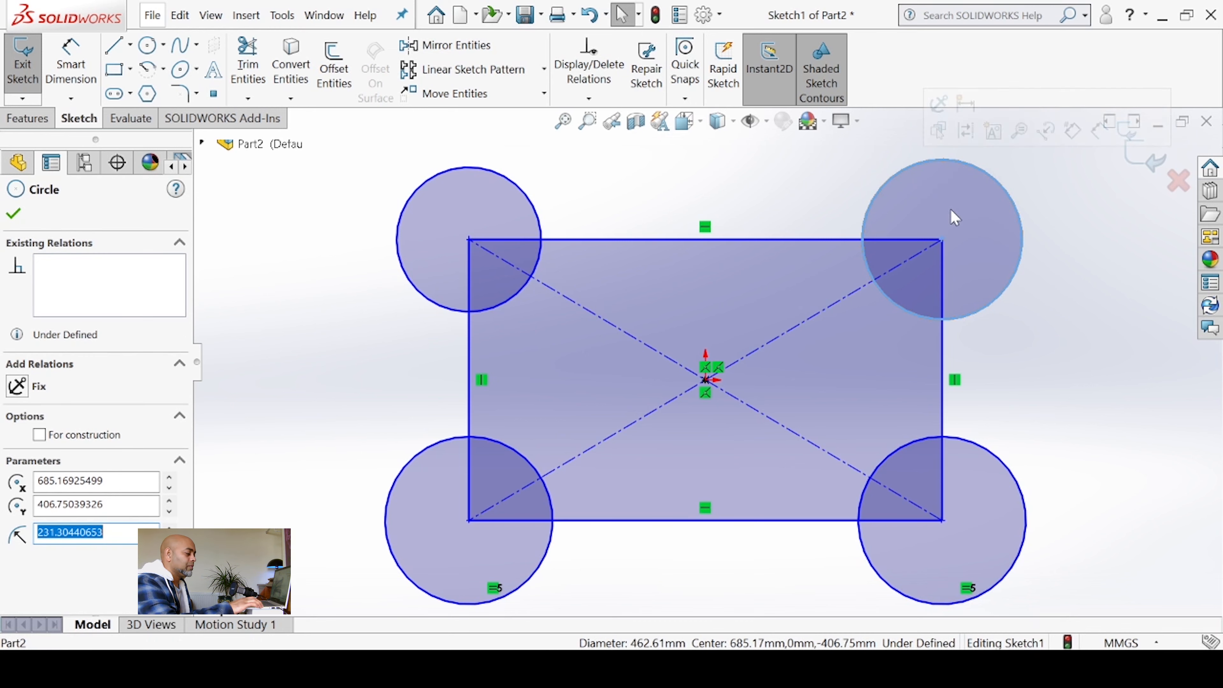
{"action": "left_click", "coordinate": [978, 450], "text": "ctrl"}
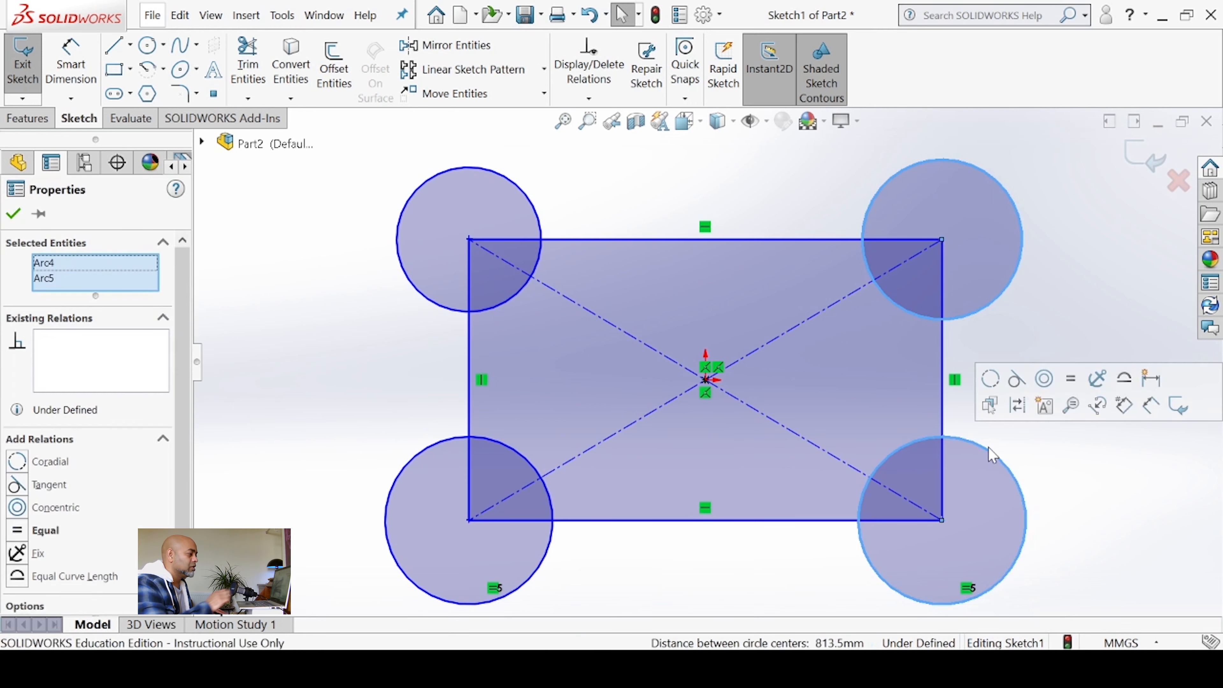
{"action": "left_click", "coordinate": [14, 534]}
{"action": "left_click", "coordinate": [281, 355]}
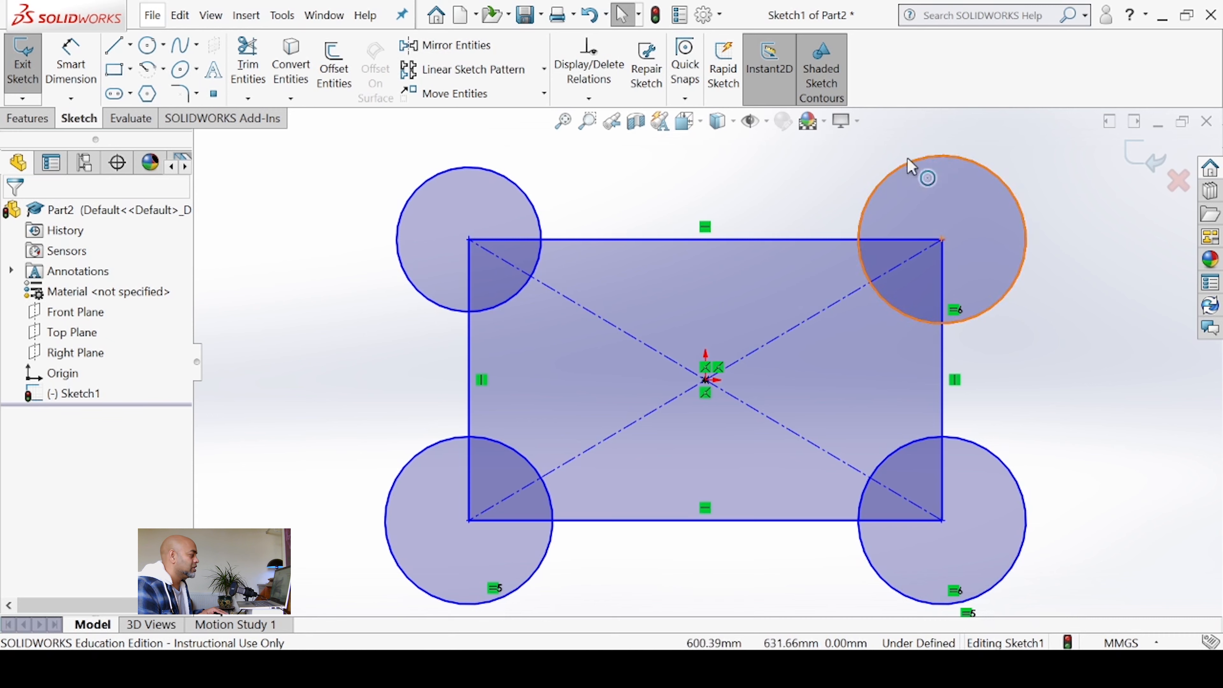
Step: Add an equal relation between the circles on the rectangle's upper-right and upper-left corners
{"action": "left_click", "coordinate": [907, 171]}
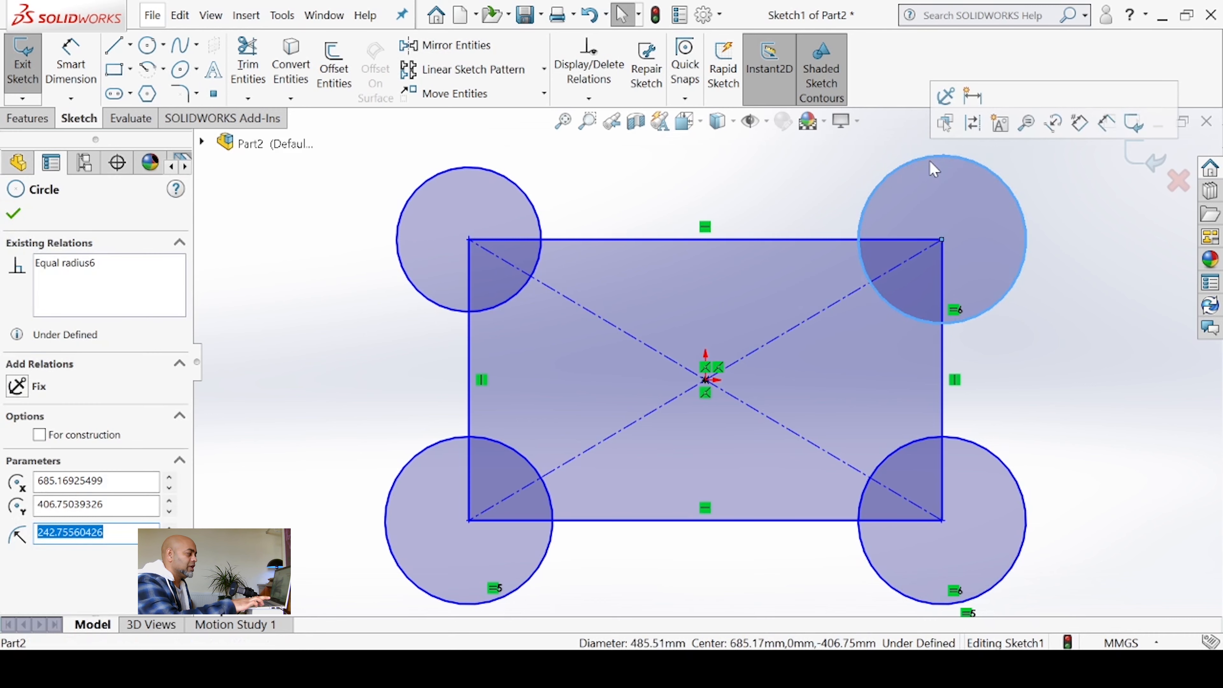
{"action": "left_click", "coordinate": [450, 181], "text": "ctrl"}
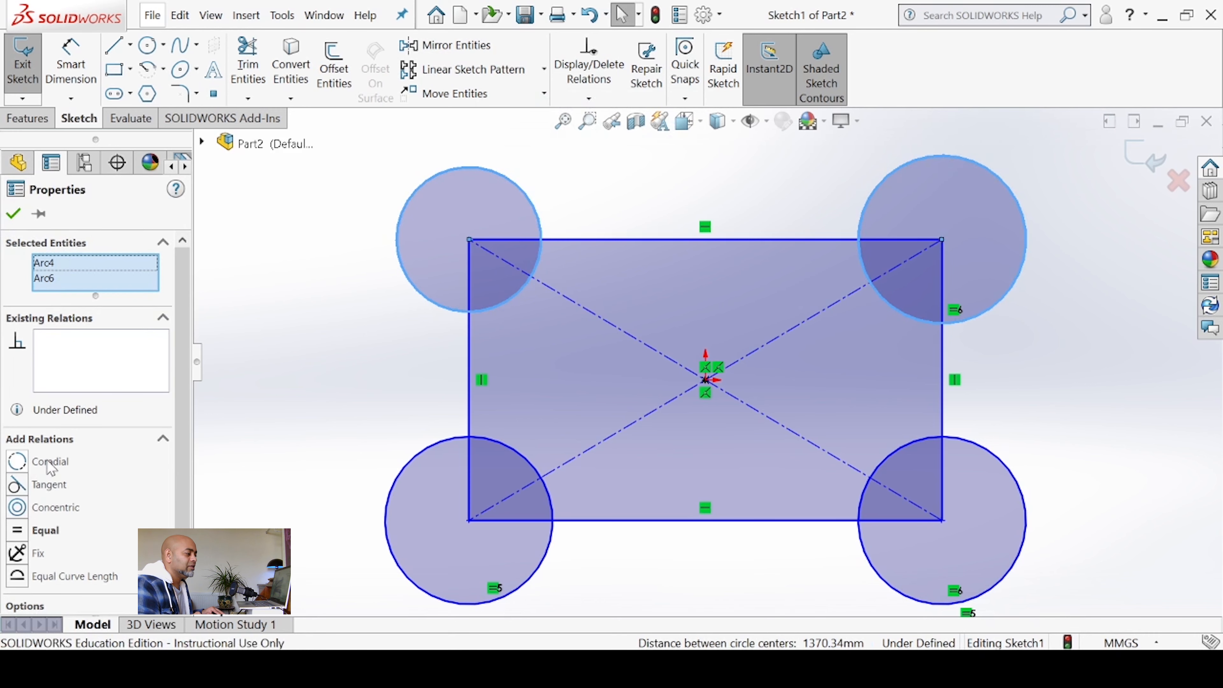
{"action": "left_click", "coordinate": [19, 530]}
{"action": "key", "text": "Escape"}
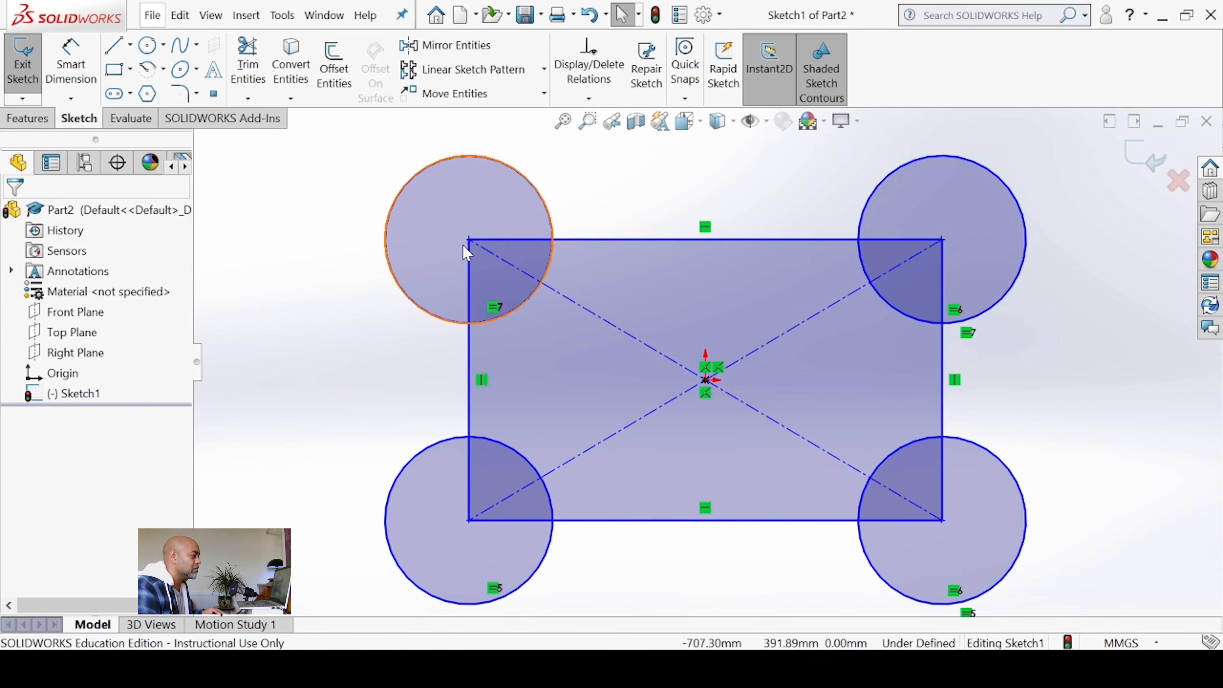
Step: Enlarge the upper-right circle to about 314 mm radius and stretch the rectangle by its lower-right corner to about 2003 by 1032 mm
{"action": "scroll", "coordinate": [871, 347], "scroll_direction": "up", "scroll_amount": 3}
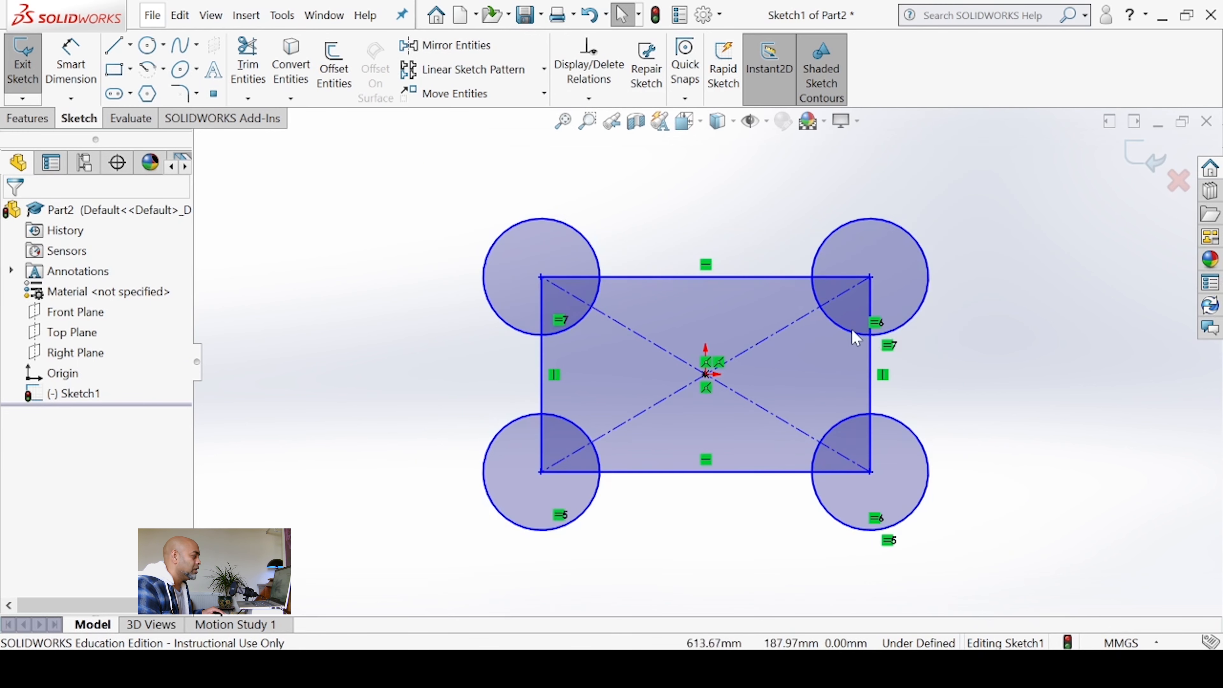
{"action": "scroll", "coordinate": [868, 333], "scroll_direction": "down", "scroll_amount": 2}
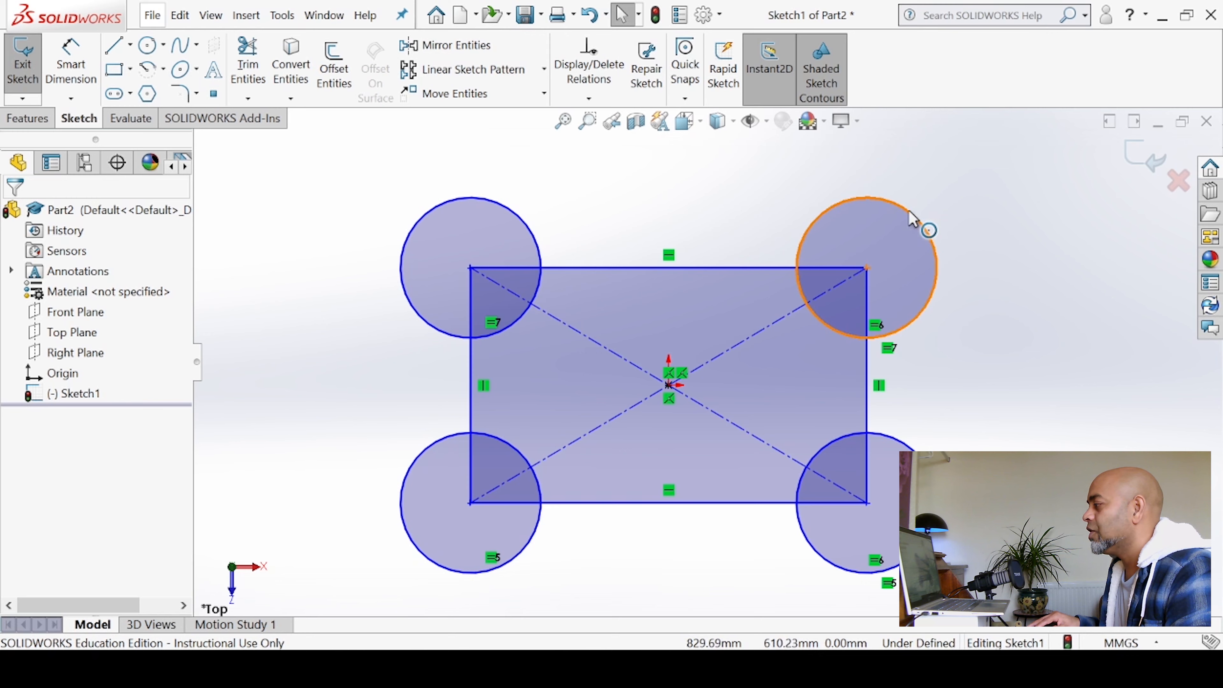
{"action": "mouse_move", "coordinate": [909, 214]}
{"action": "left_mouse_down"}
{"action": "mouse_move", "coordinate": [943, 200]}
{"action": "mouse_move", "coordinate": [909, 212]}
{"action": "mouse_move", "coordinate": [929, 222]}
{"action": "left_mouse_up"}
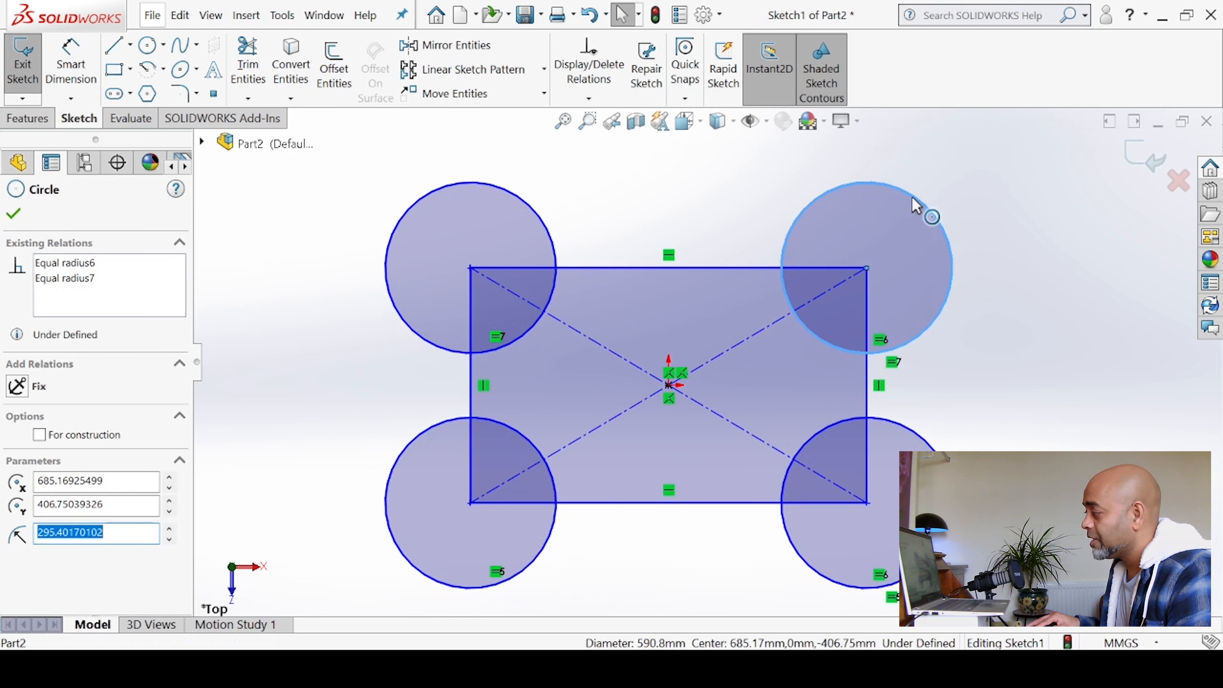
{"action": "left_click_drag", "start_coordinate": [926, 190], "coordinate": [945, 220]}
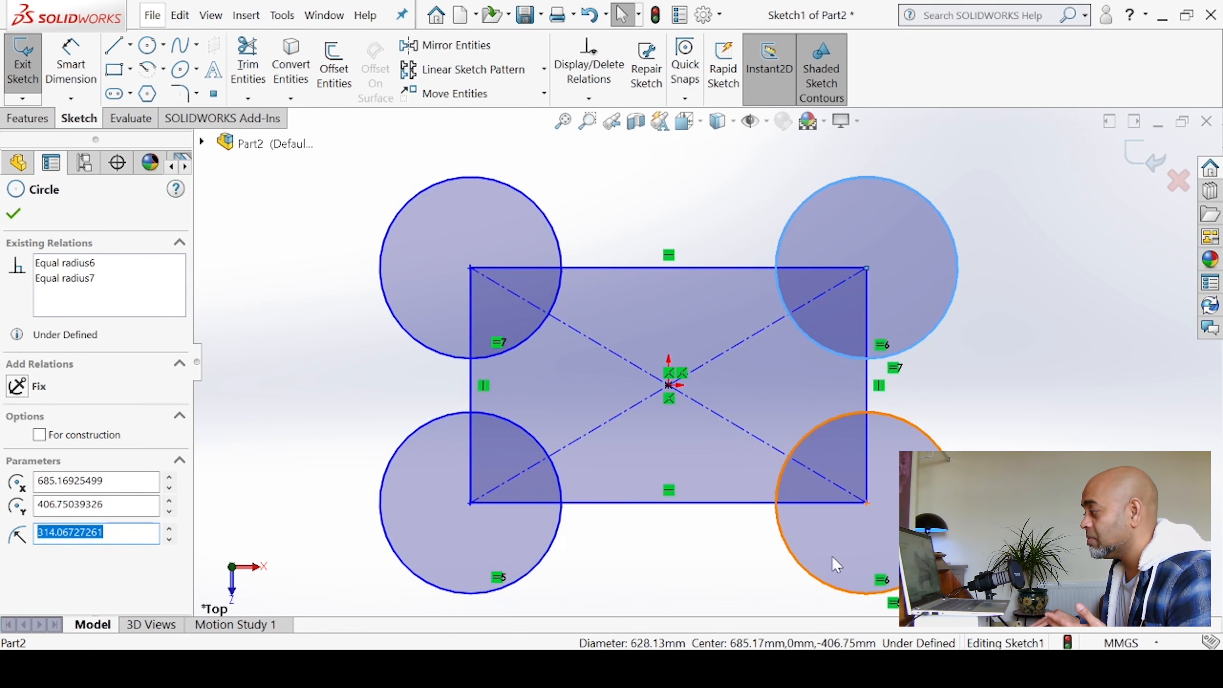
{"action": "left_click_drag", "start_coordinate": [873, 511], "coordinate": [963, 542]}
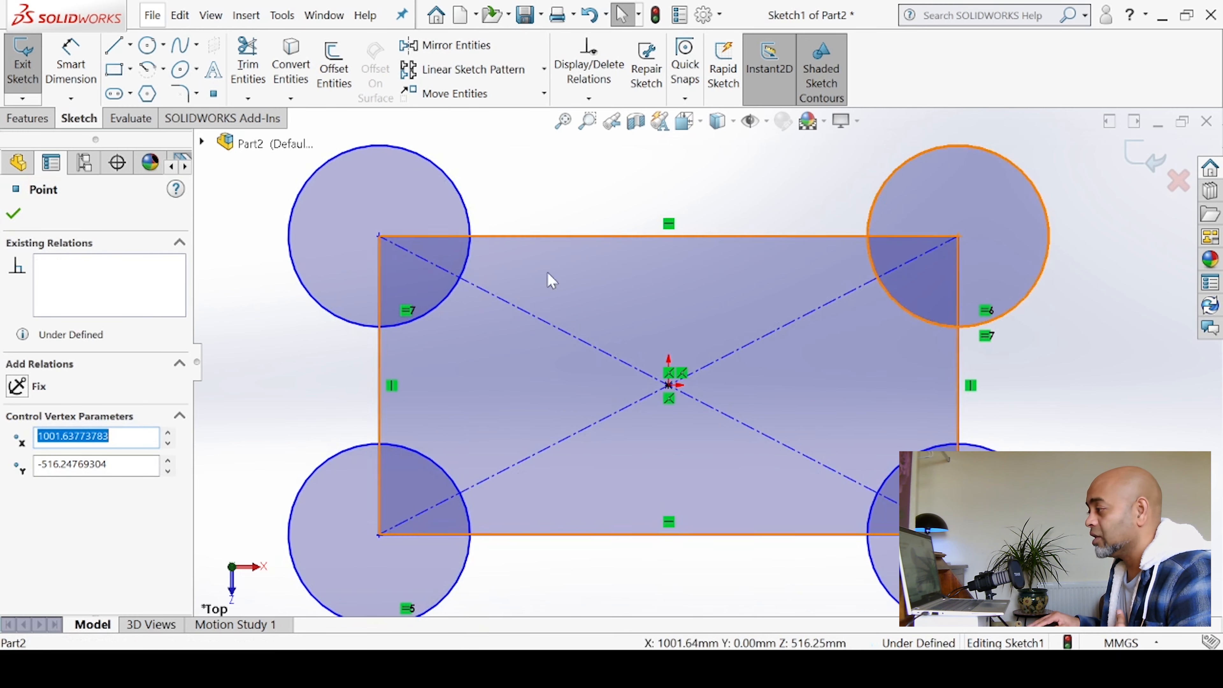